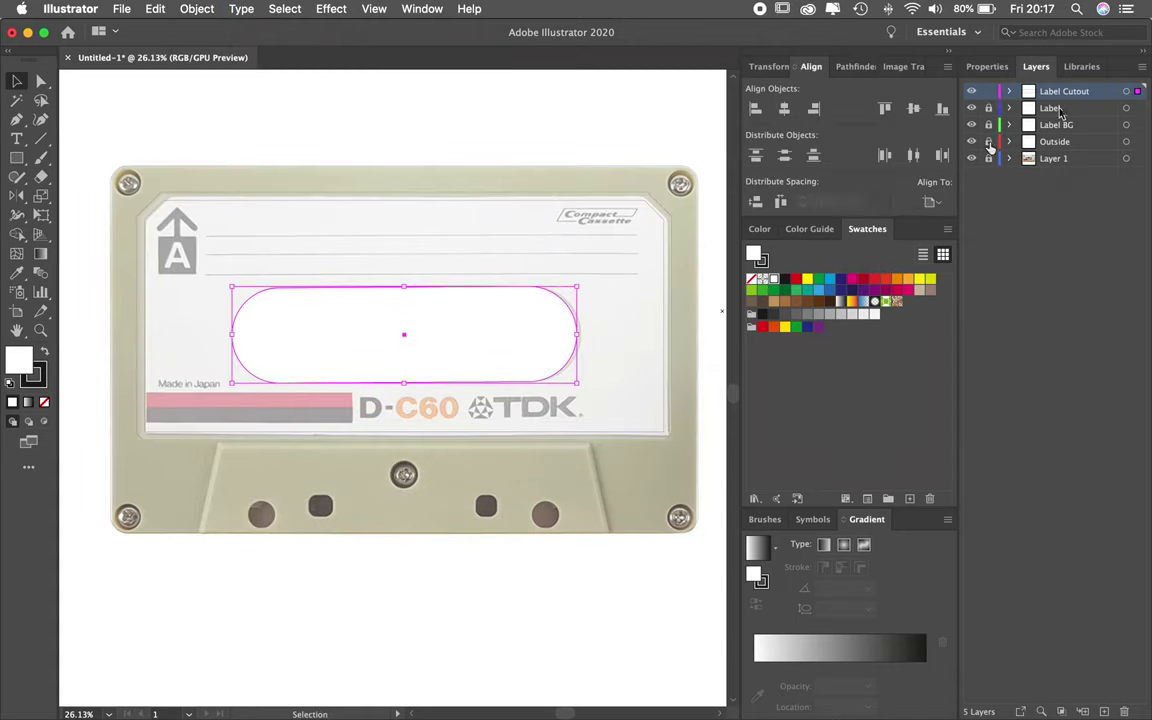
Step: Combine the label shape and oval cutout, then make an inset offset copy for the reel window
key("super+a")
left_click(848, 66)
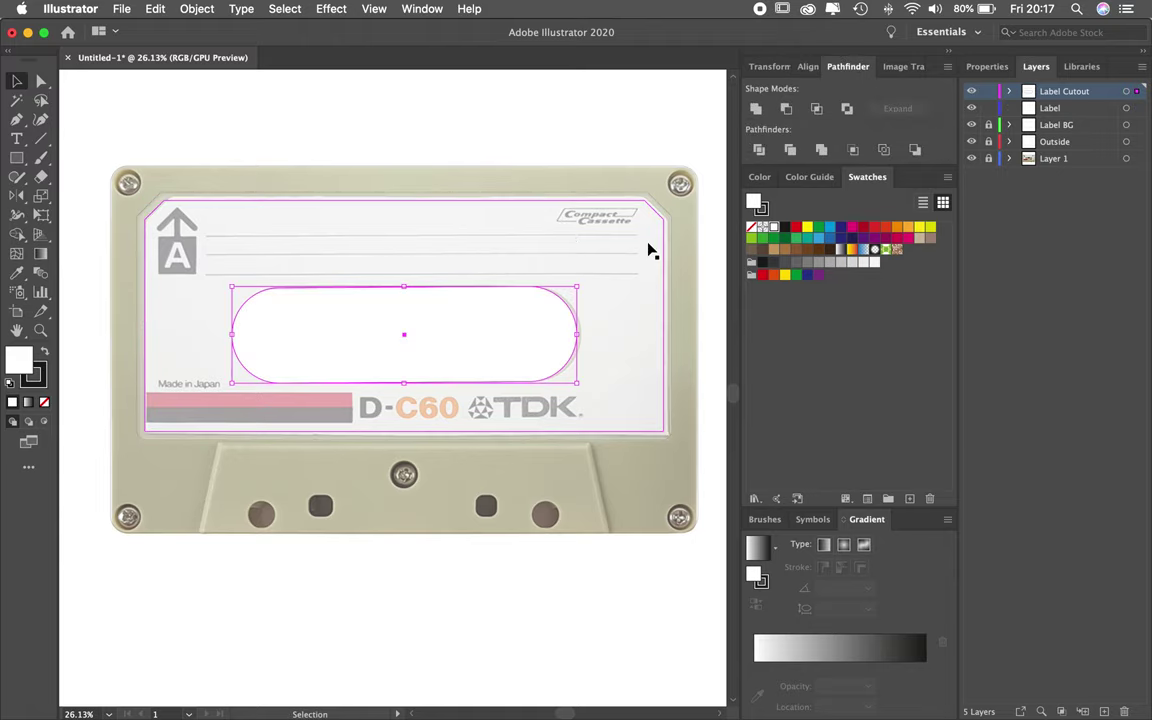
left_click(197, 8)
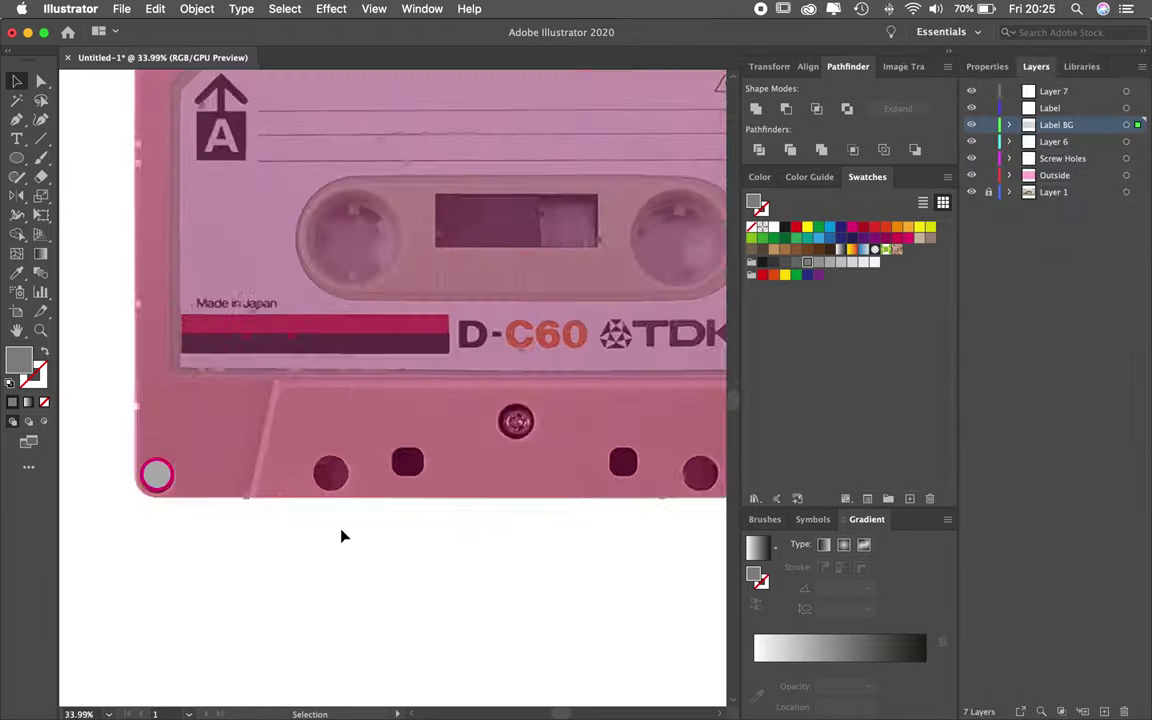
left_click(311, 349)
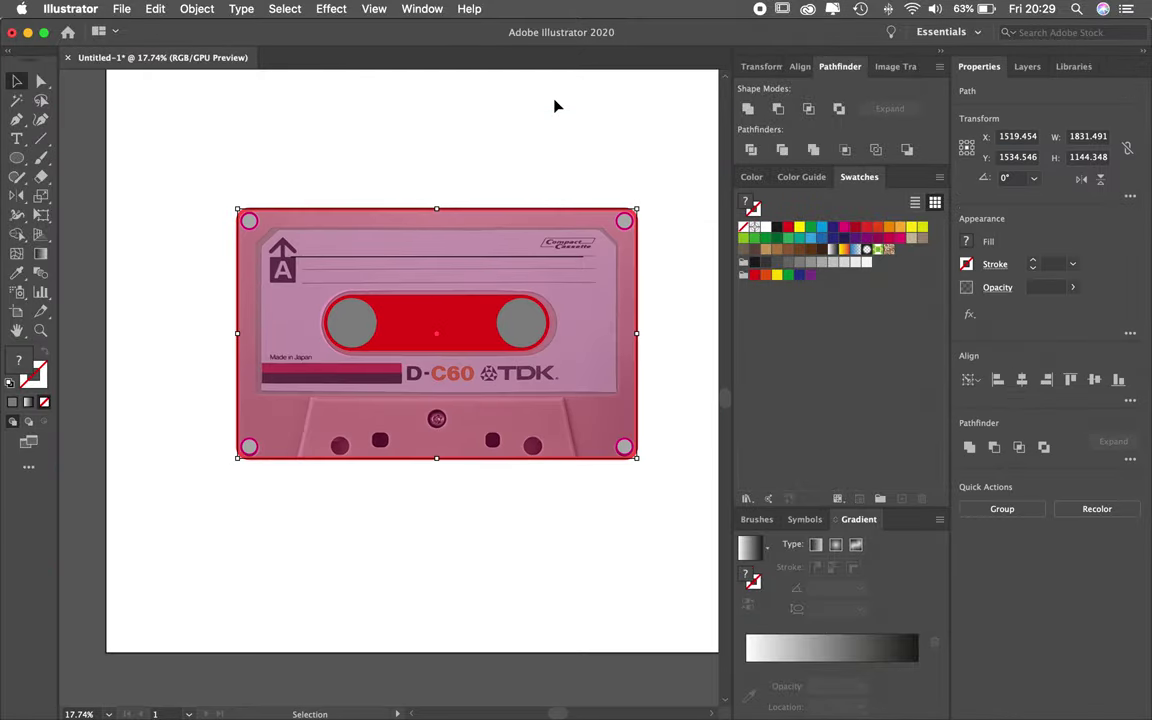
Step: Trace the label's writing lines and name the new layer 'Label Detail'
left_click(526, 286)
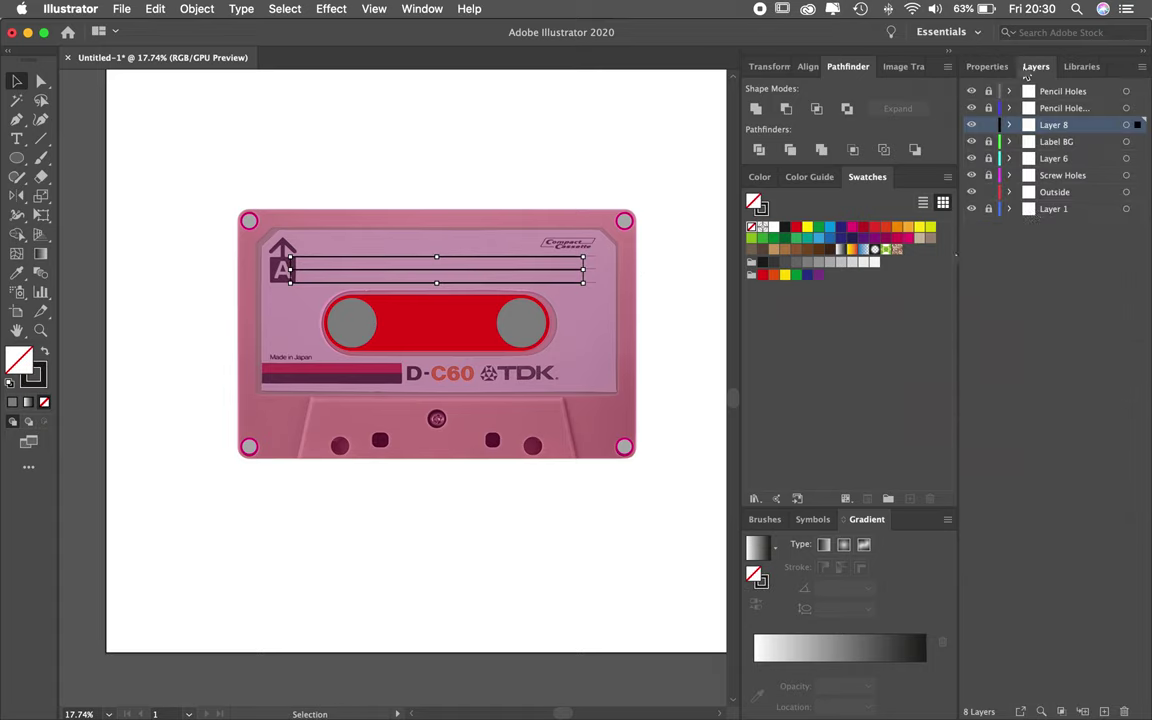
left_click(1060, 157)
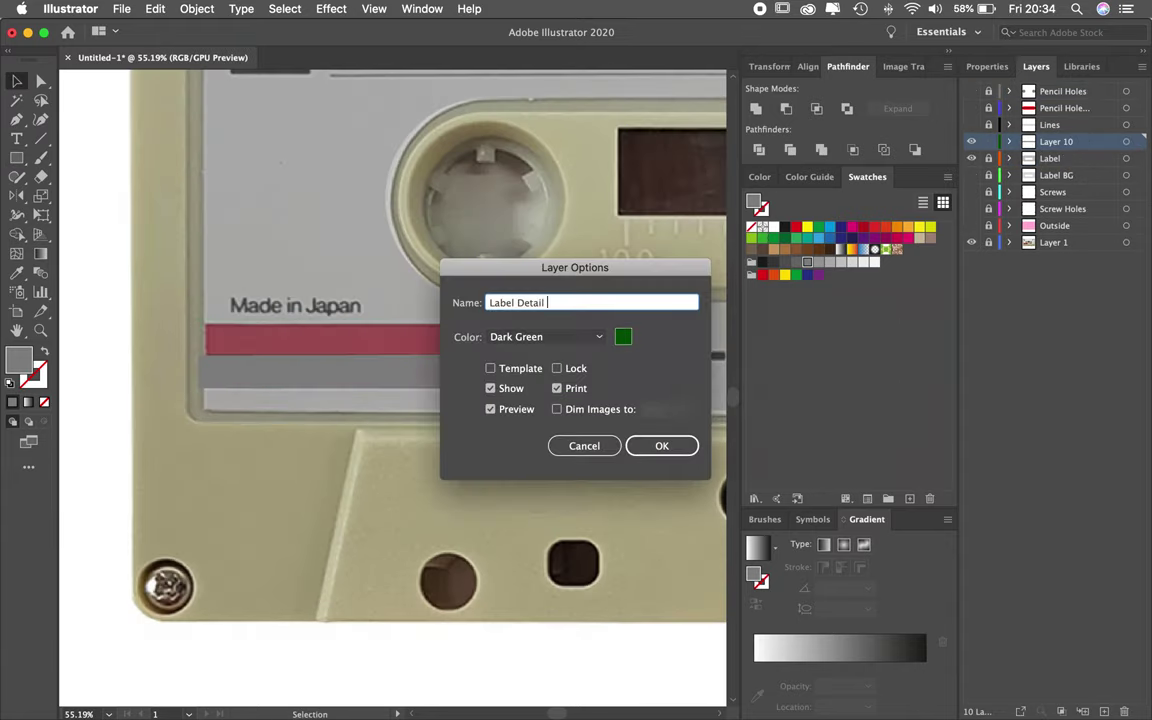
key("Return")
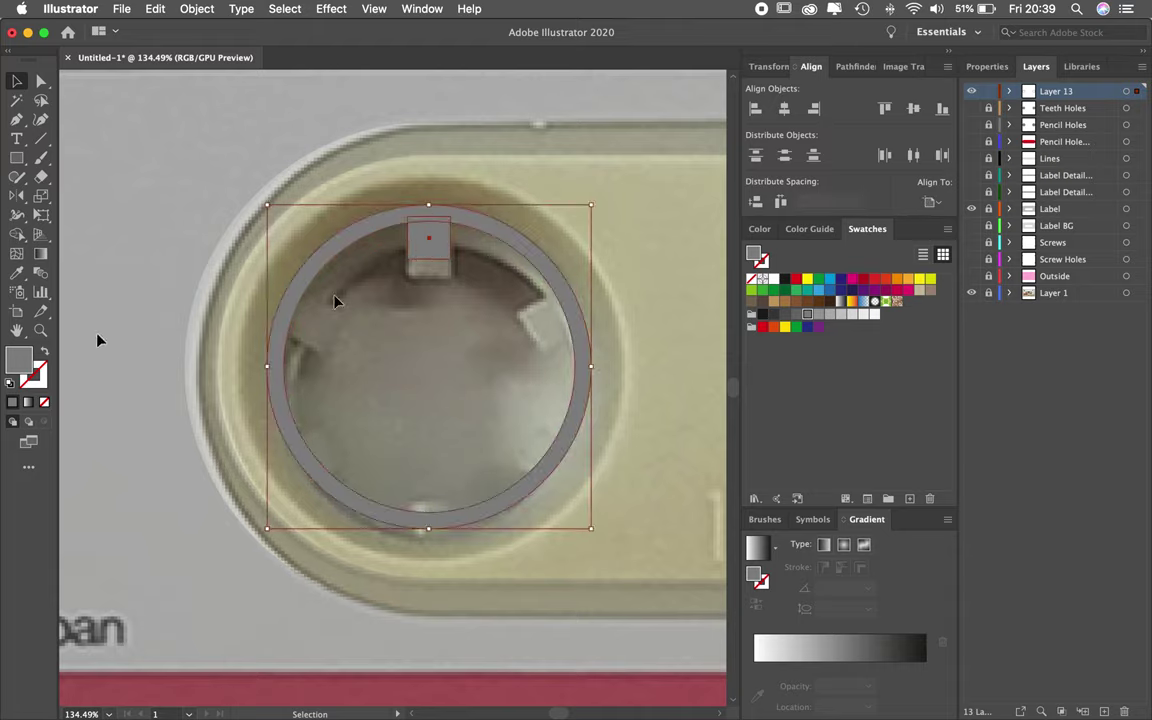
Step: Draw a grey rectangle over the reel and rotate both shapes by 60°
key("m")
left_click_drag(429, 355, 576, 371)
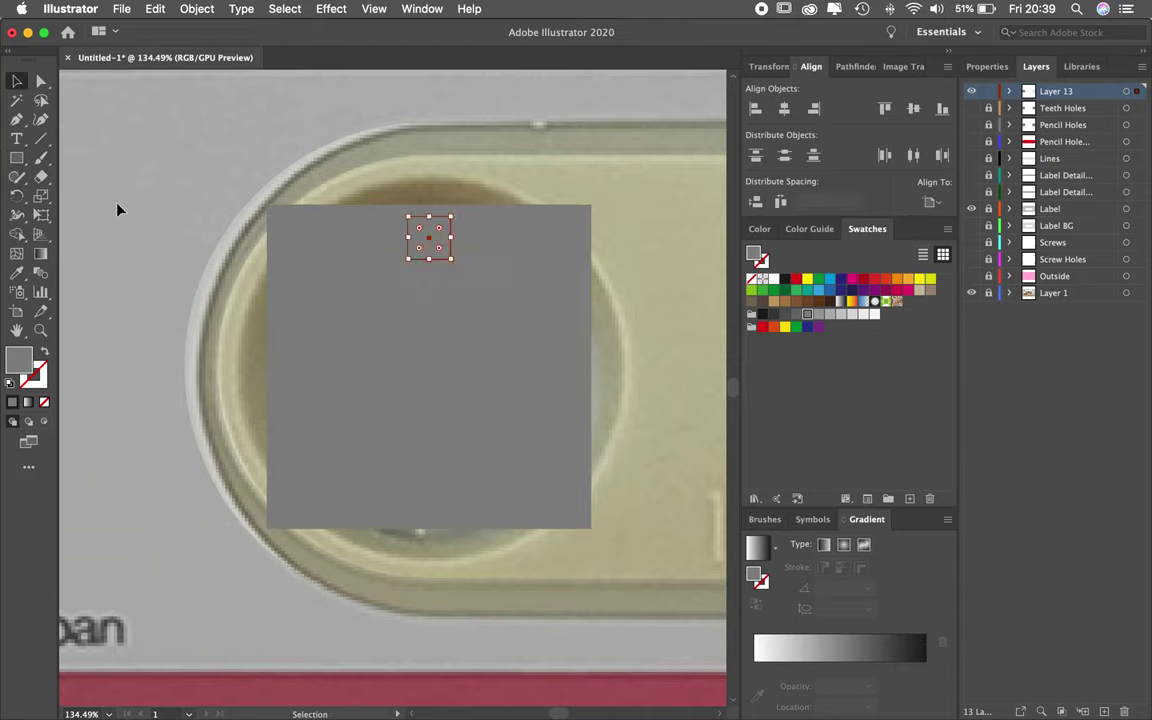
key("ctrl+a")
key("r")
key("Return")
key("BackSpace")
type("60")
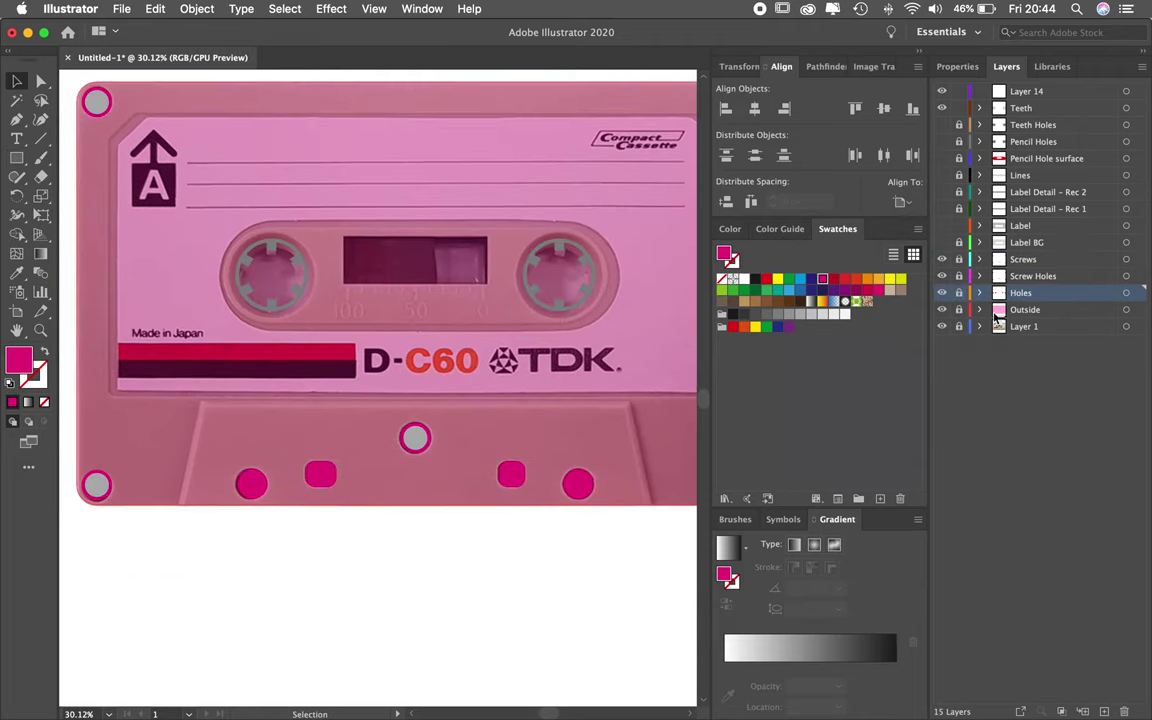
Step: Draw a rectangle over the raised lower body and create an offset outline of it
key("m")
left_click_drag(184, 505, 649, 407)
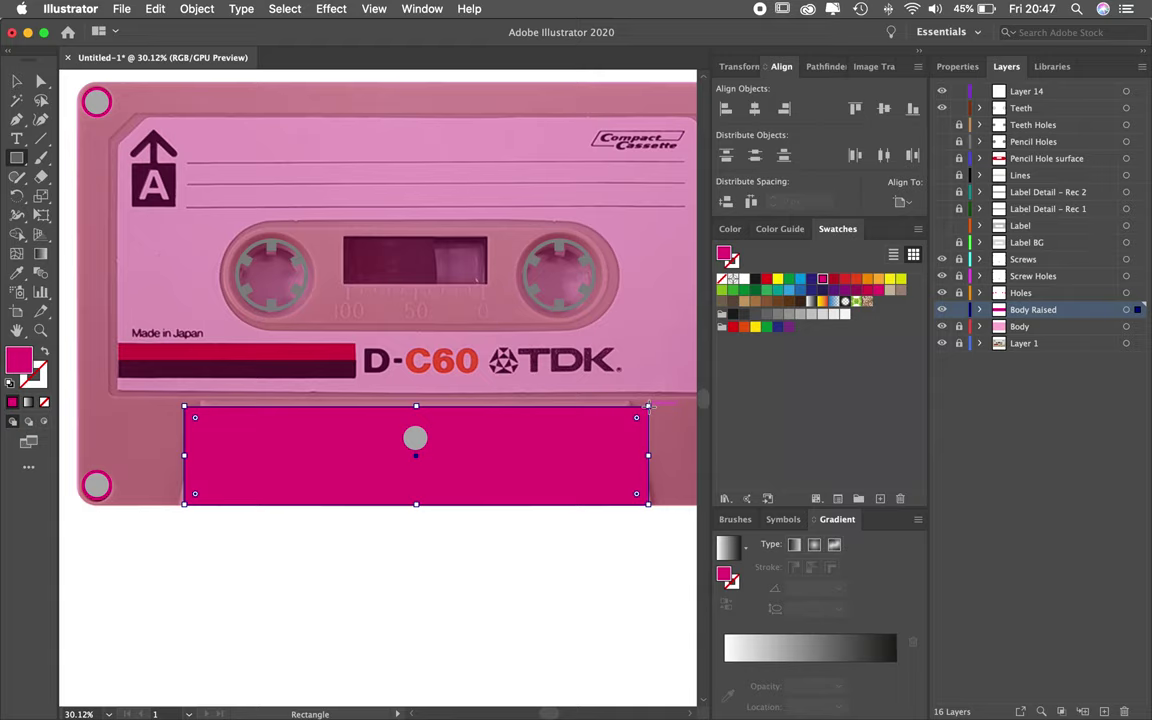
key("v")
left_click(197, 8)
mouse_move(201, 365)
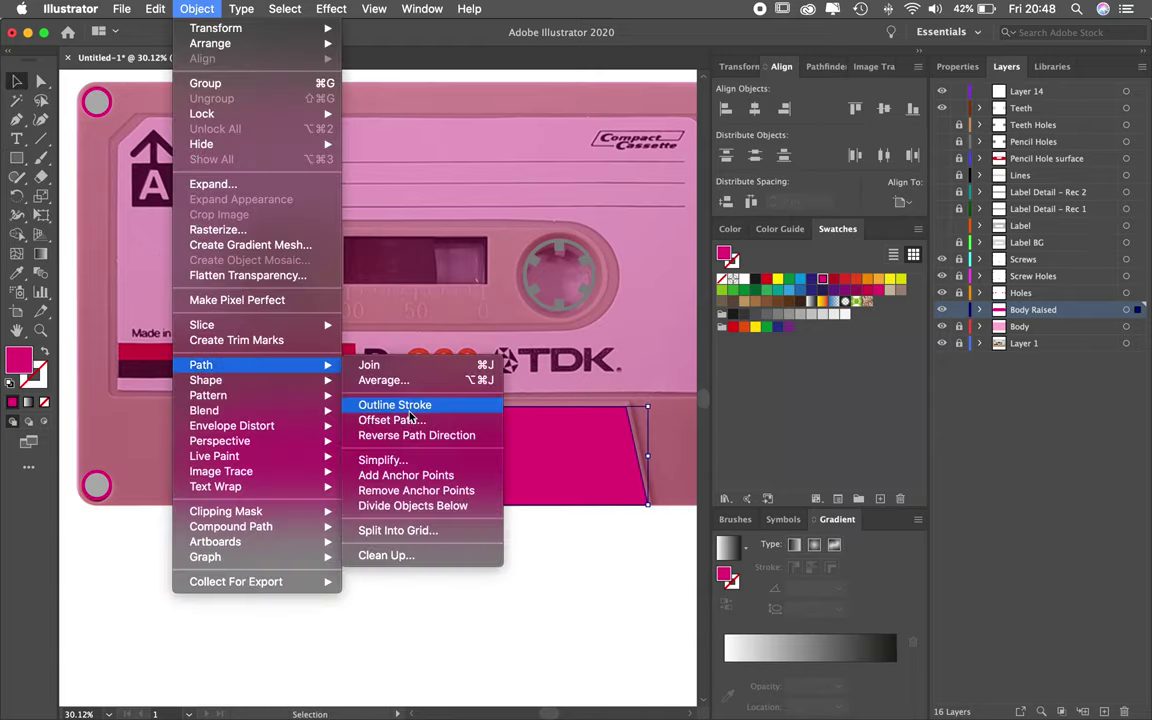
left_click(553, 424)
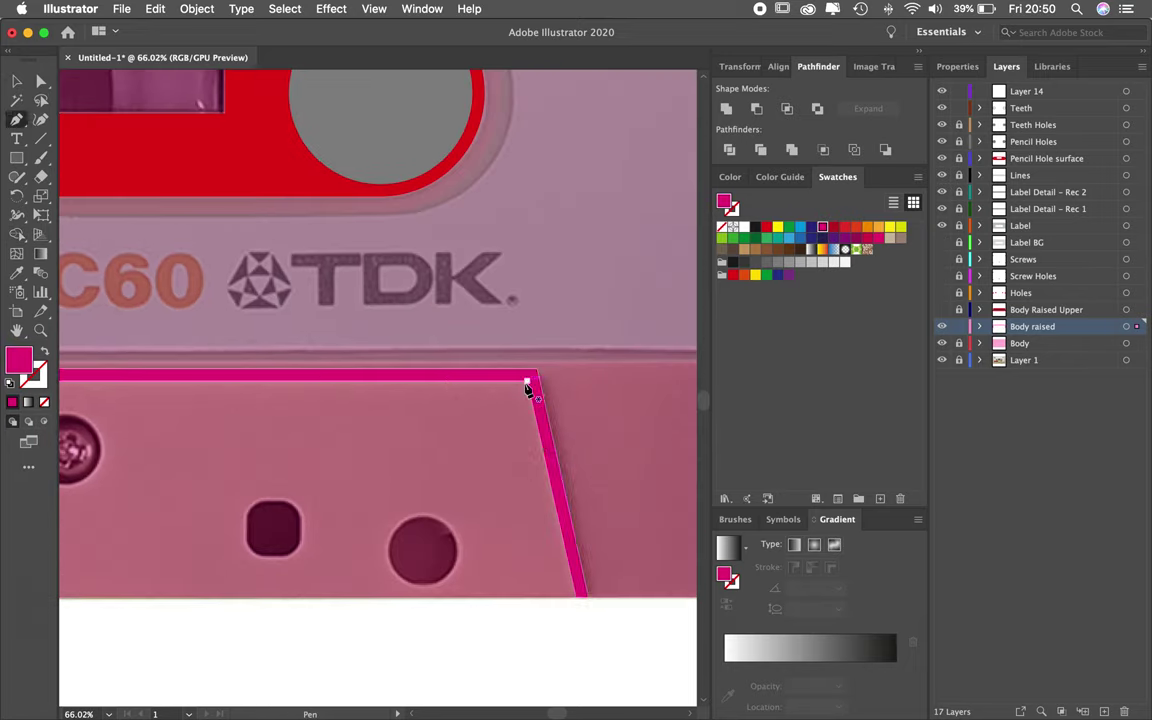
Step: Open the path commands for the traced raised-body edge
left_click(197, 8)
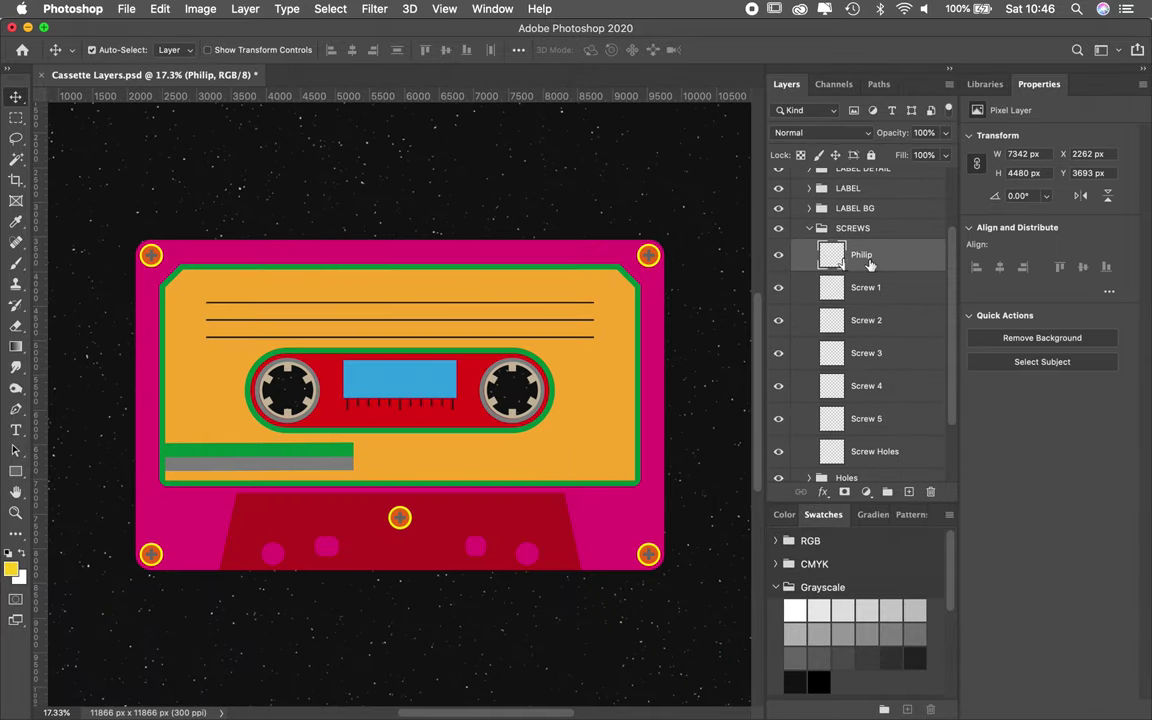
Step: Trim the Philip cross to the top-left screw and clip a new gradient layer onto it
left_click(532, 342)
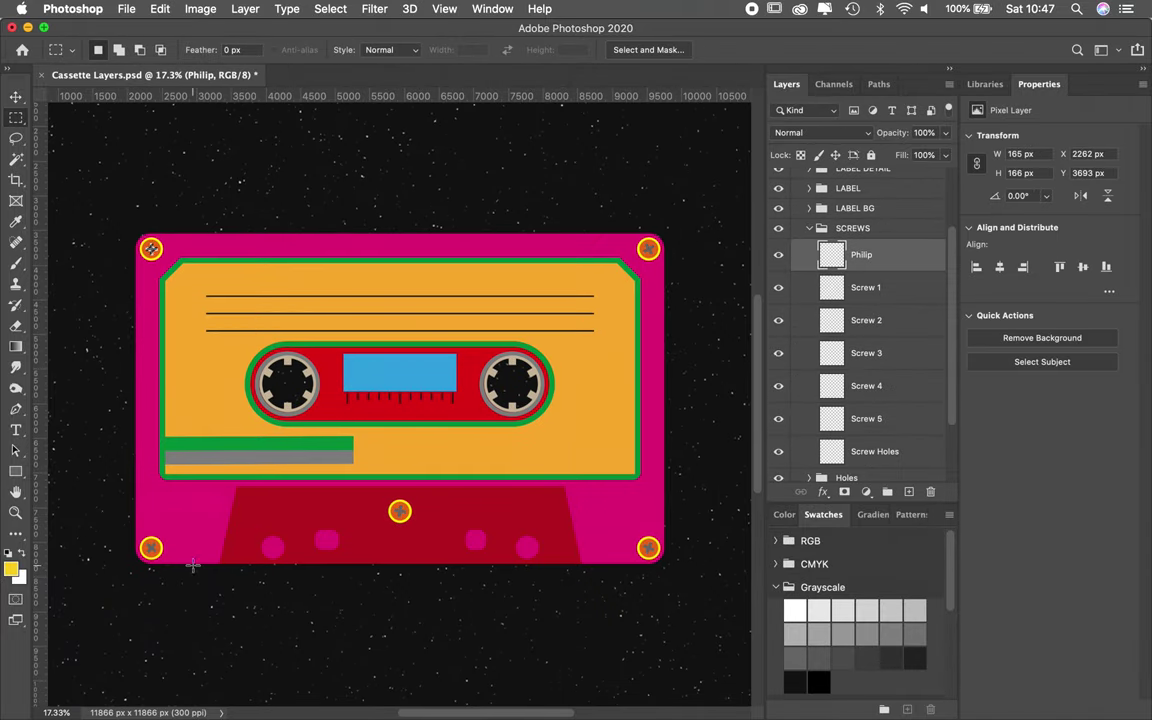
right_click(880, 256)
left_click(880, 312)
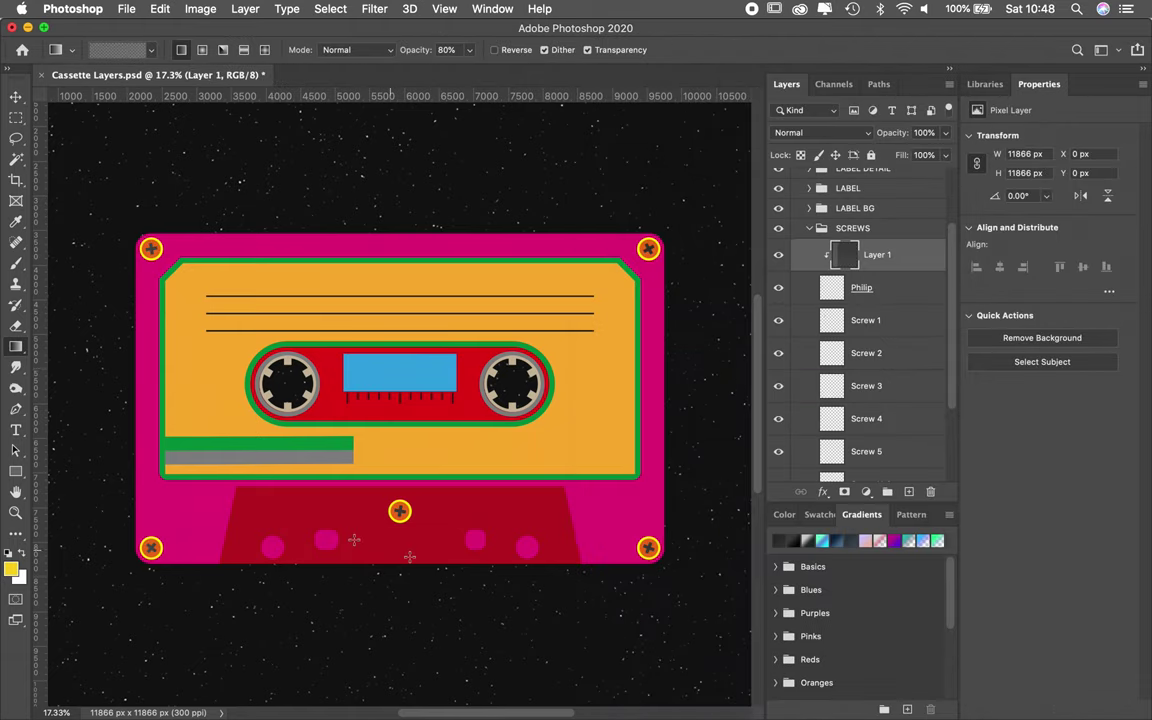
left_click(866, 270)
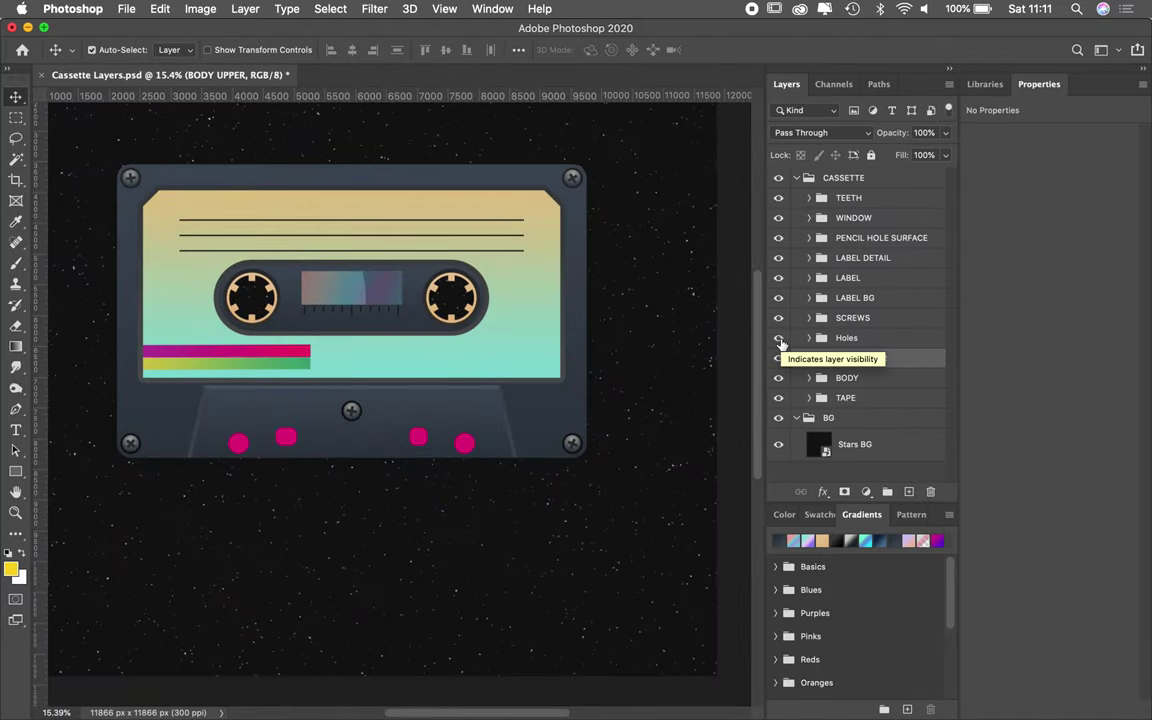
Step: Add a new layer and shade the body hole with a downward gradient
left_click(908, 491)
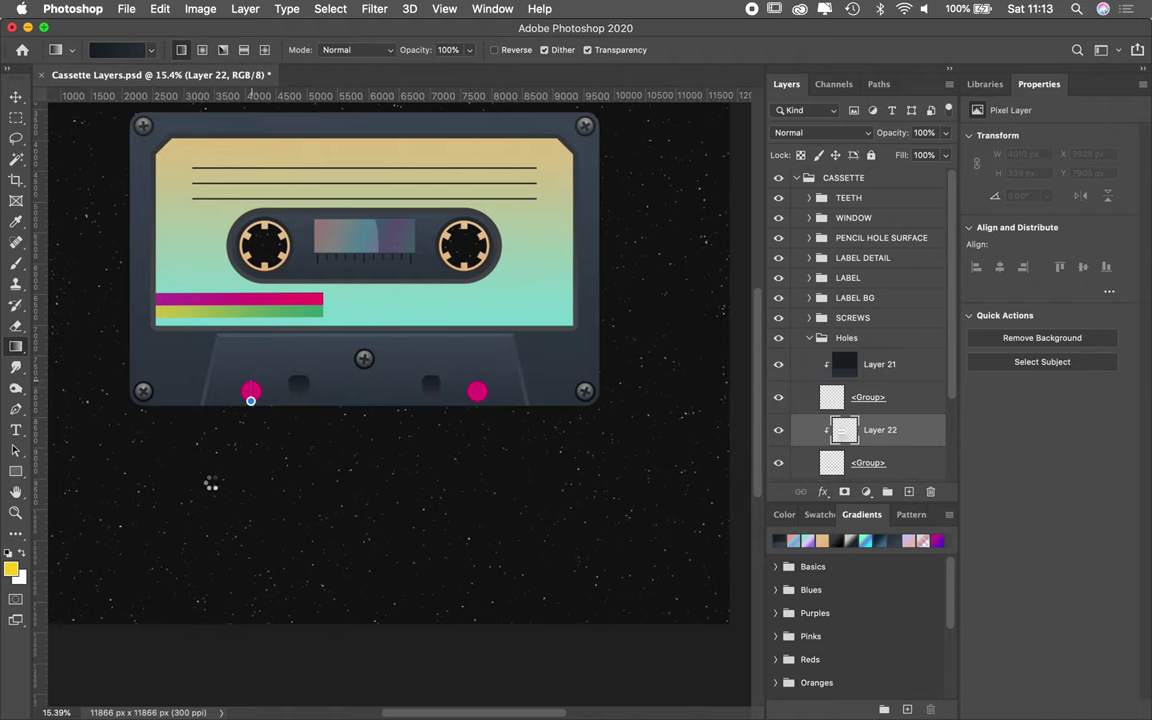
scroll(252, 420, "up", 2)
left_click_drag(252, 424, 253, 492)
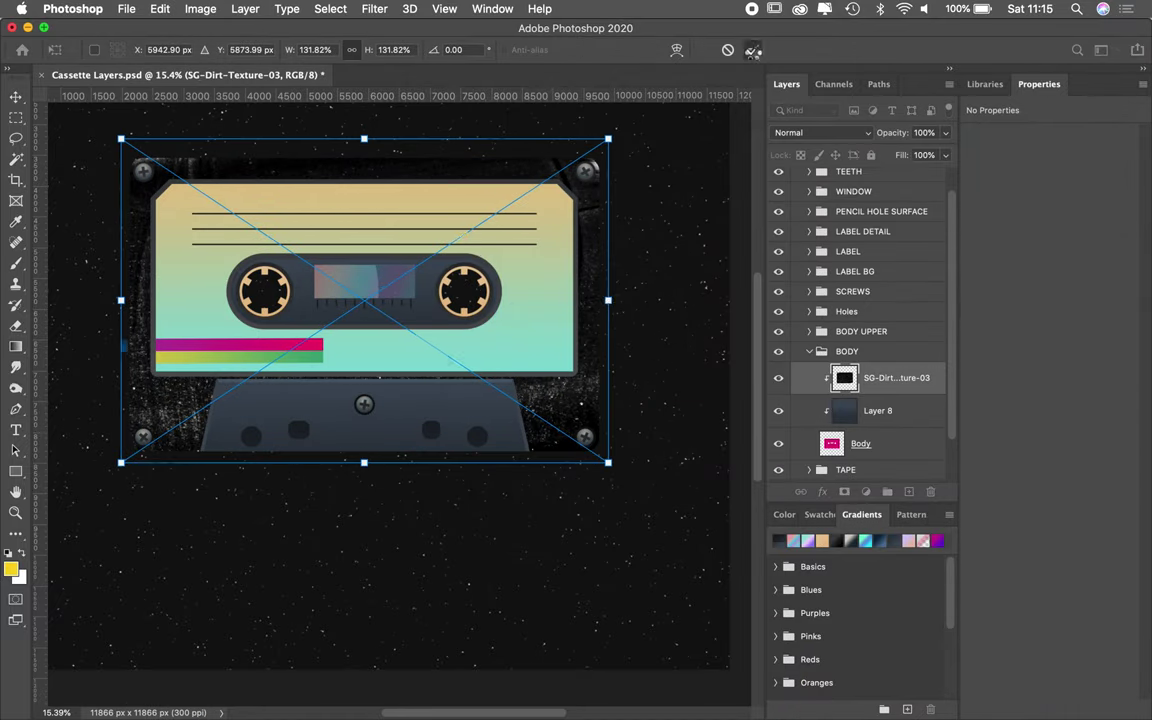
Step: Place a dirt texture at Overlay 20% opacity, clipped to Layer 11
key("Return")
left_click(820, 132)
left_click(822, 314)
type("20")
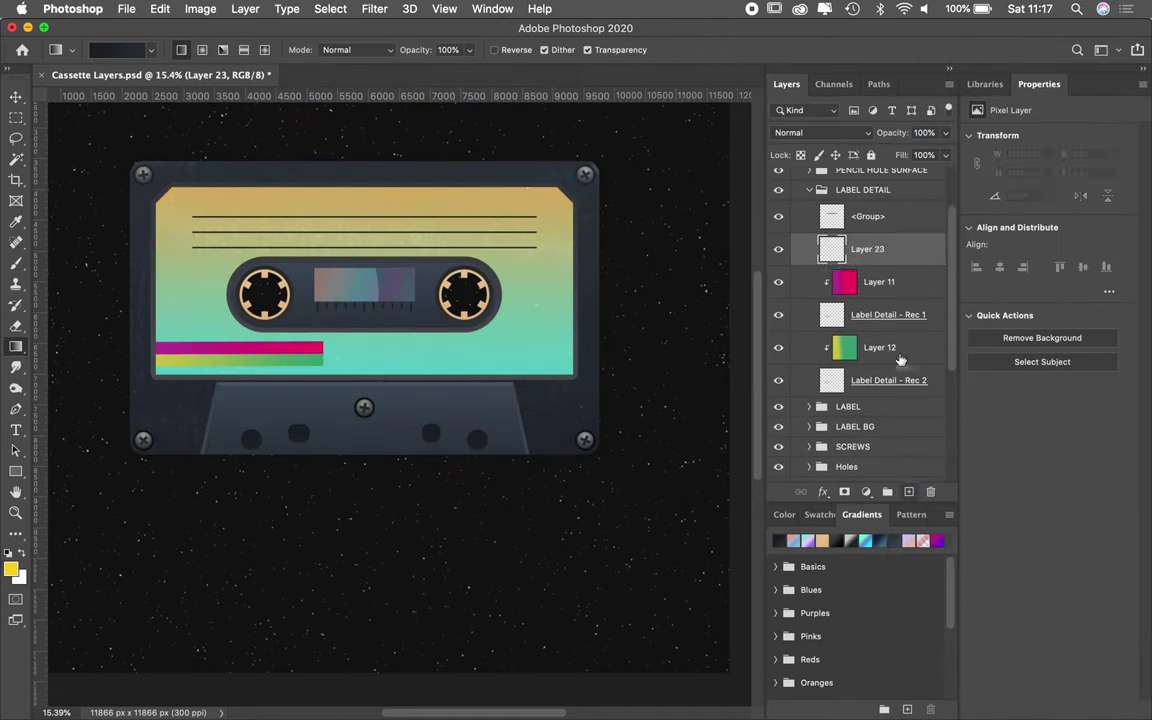
right_click(890, 235)
left_click(913, 327)
key("Return")
left_click(875, 334)
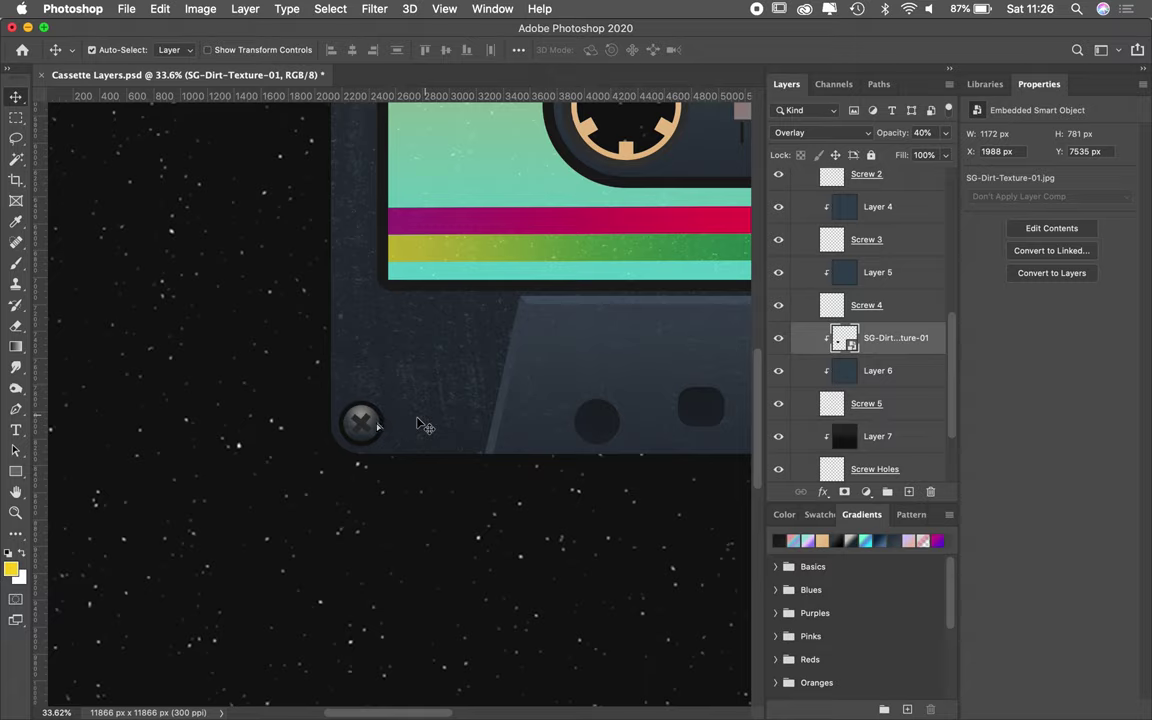
Step: Place a dirt texture and warp it with Polar Coordinates for the tape disc
mouse_move(409, 370)
left_mouse_down()
mouse_move(432, 375)
mouse_move(430, 404)
left_mouse_up()
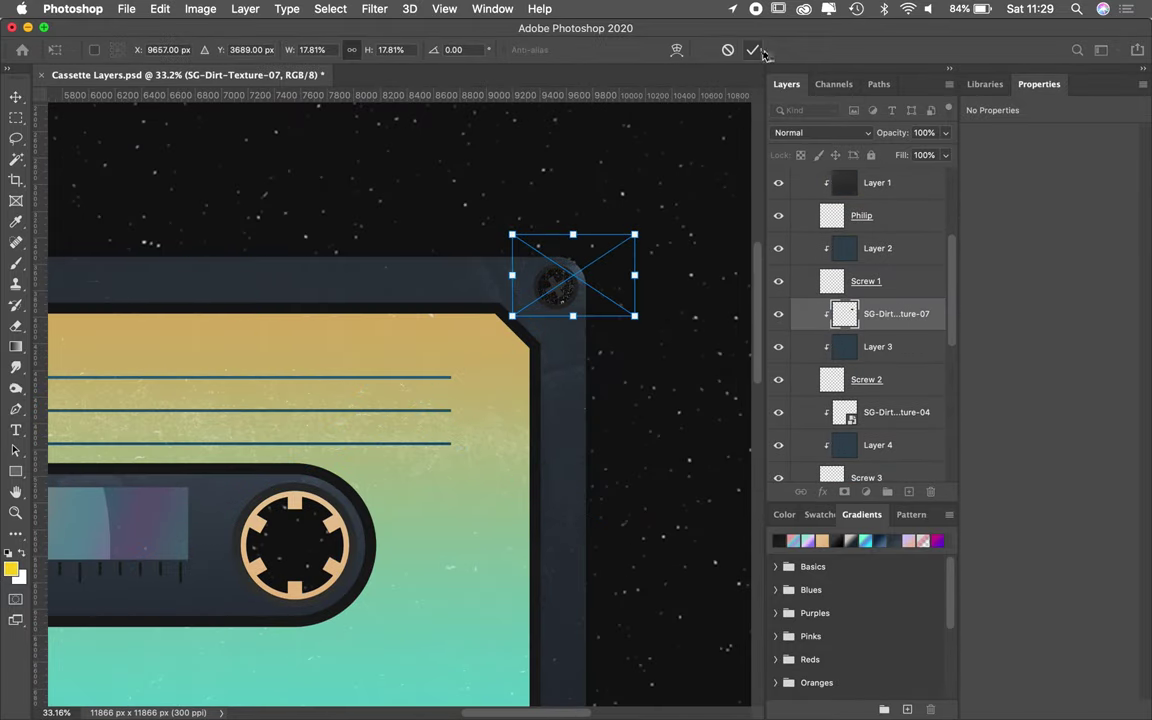
left_click(755, 51)
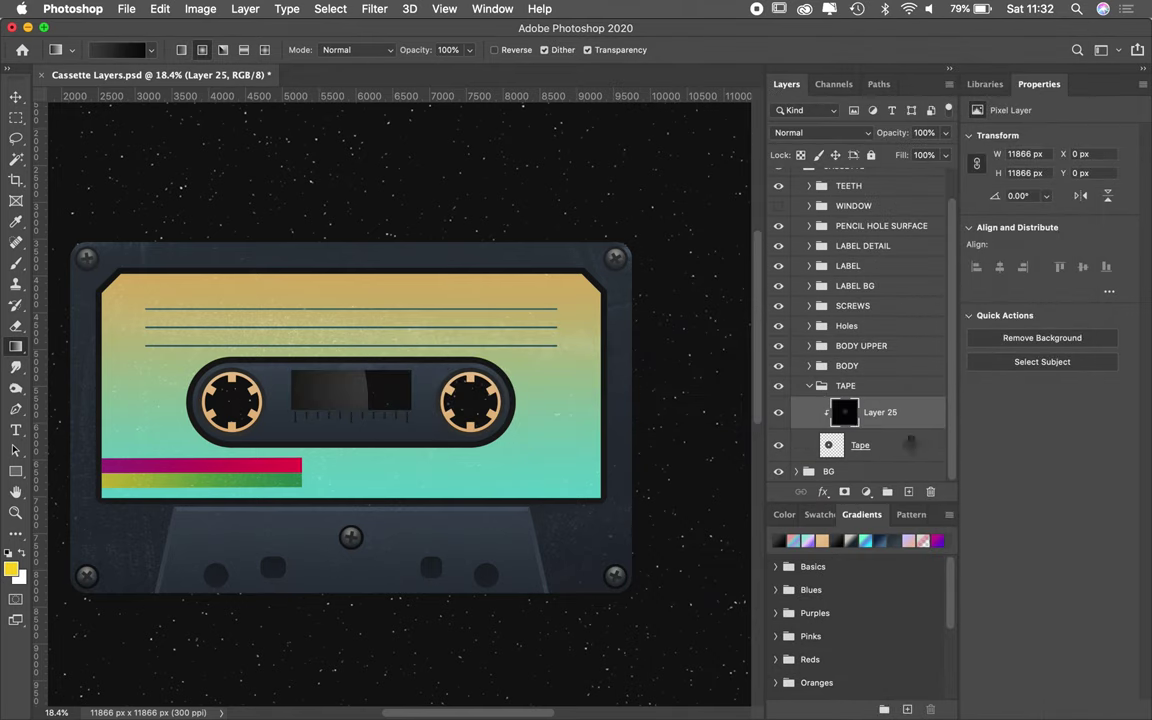
key("Return")
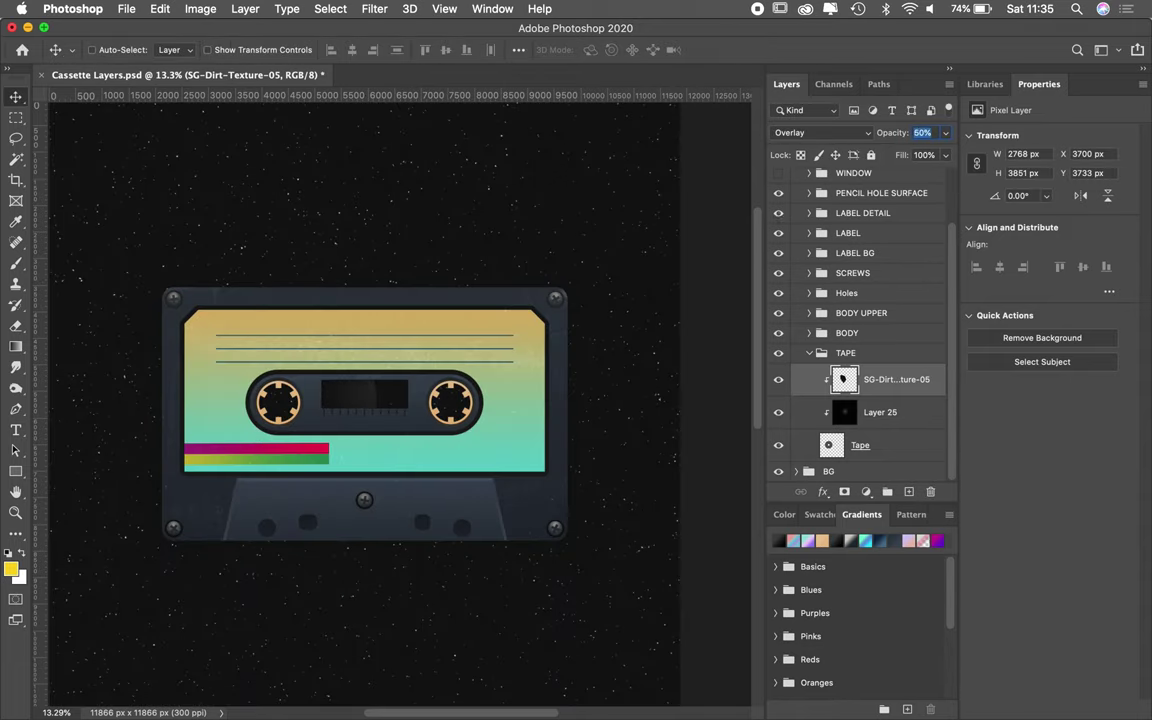
Step: Set the tape texture's blend mode and add a drop shadow to Pencil Hole surface Detail
left_click(805, 132)
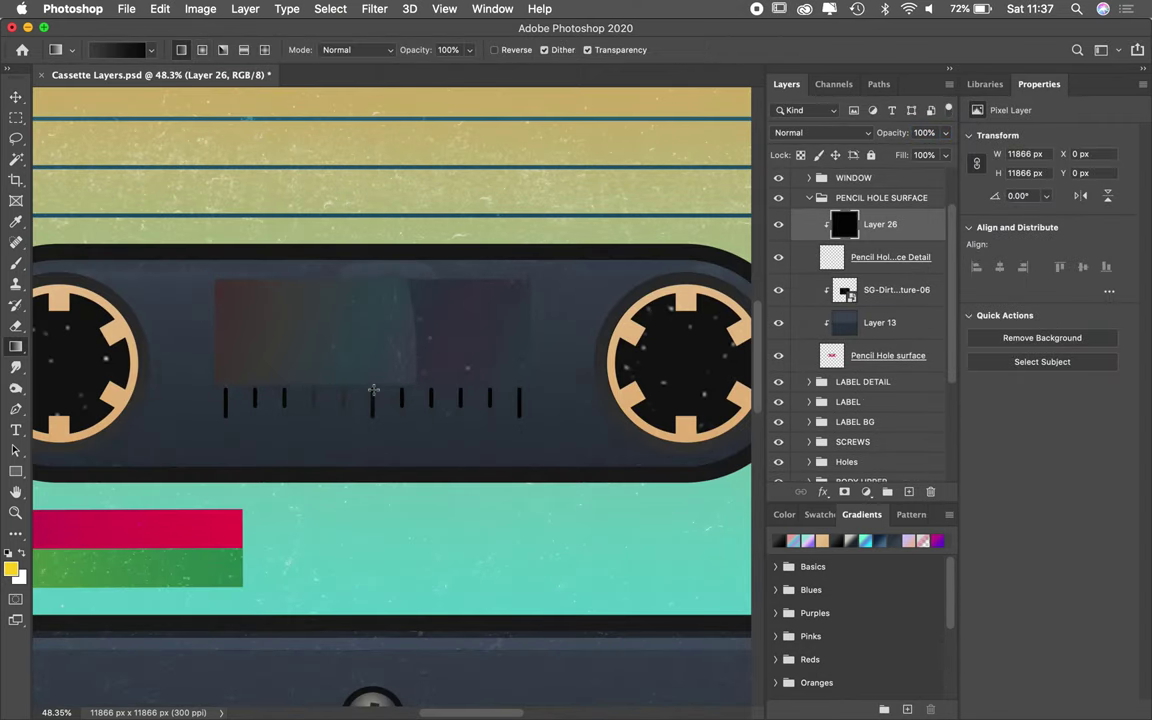
left_click(890, 257)
left_click(822, 491)
left_click(858, 655)
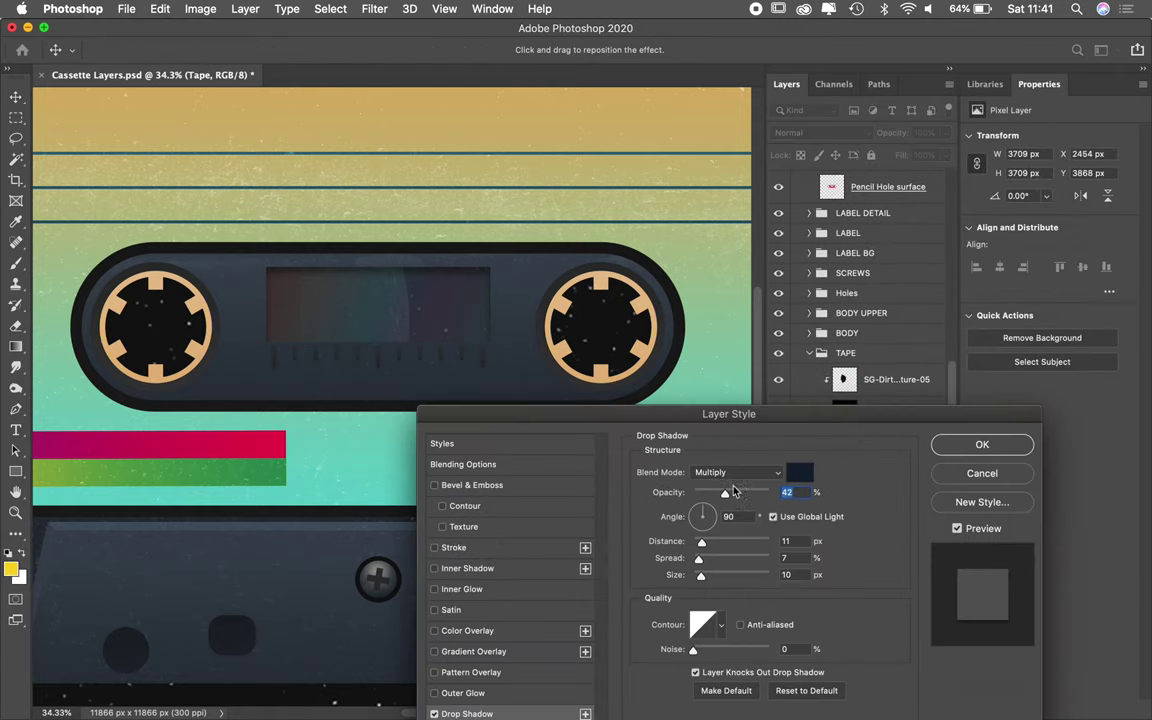
Step: Enable an inner shadow and adjust its angle from -151 to -83
left_click(434, 568)
left_click(695, 530)
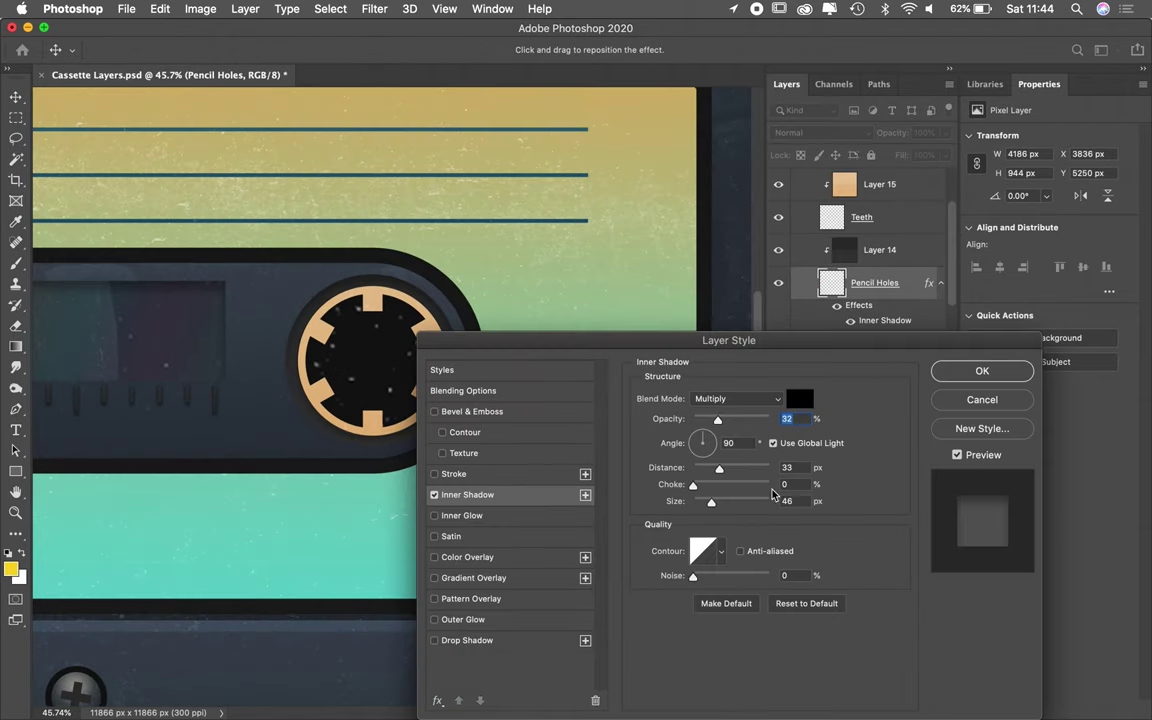
left_click(705, 447)
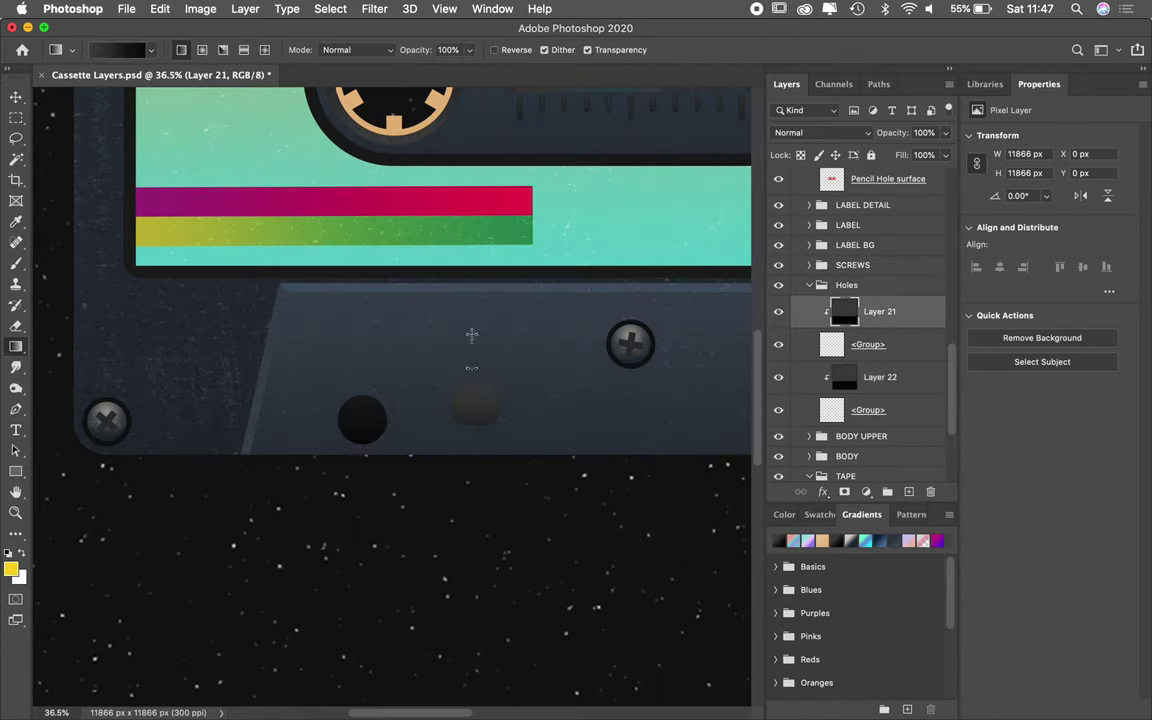
Step: Shade the hole with a dark gradient and give the holes group an Inner Shadow (Multiply 70%, 90°, distance 151, size 136)
left_click_drag(360, 368, 363, 458)
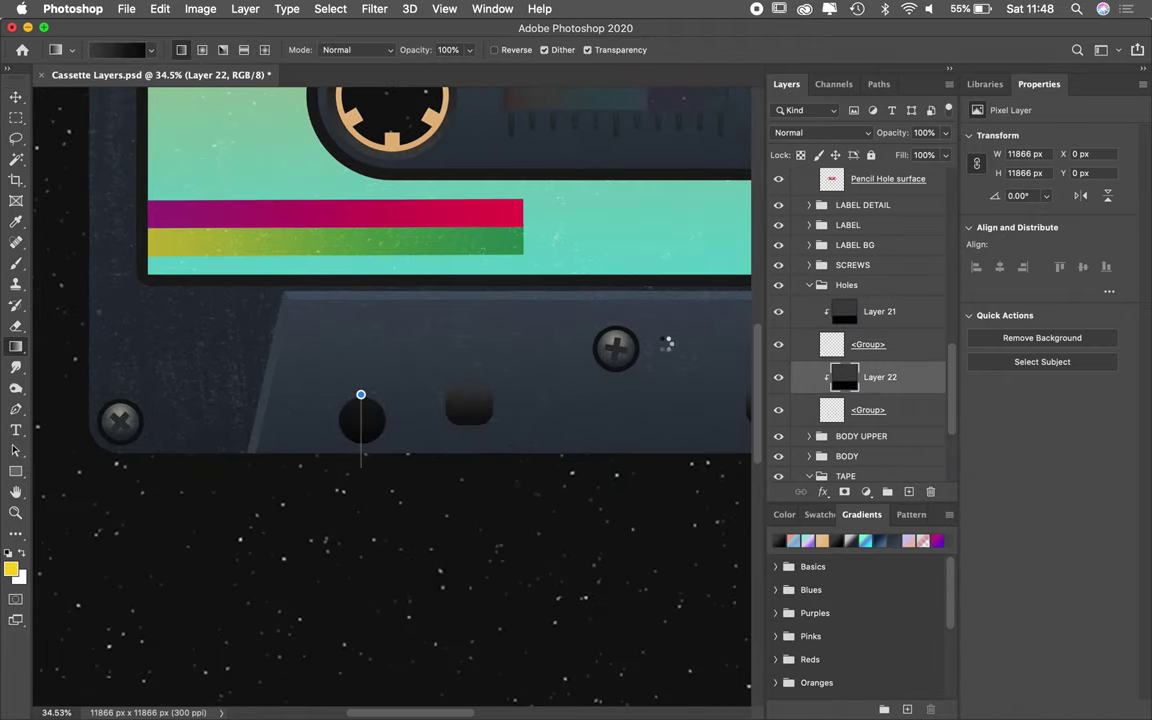
left_click(868, 410)
left_click(823, 491)
left_click(861, 566)
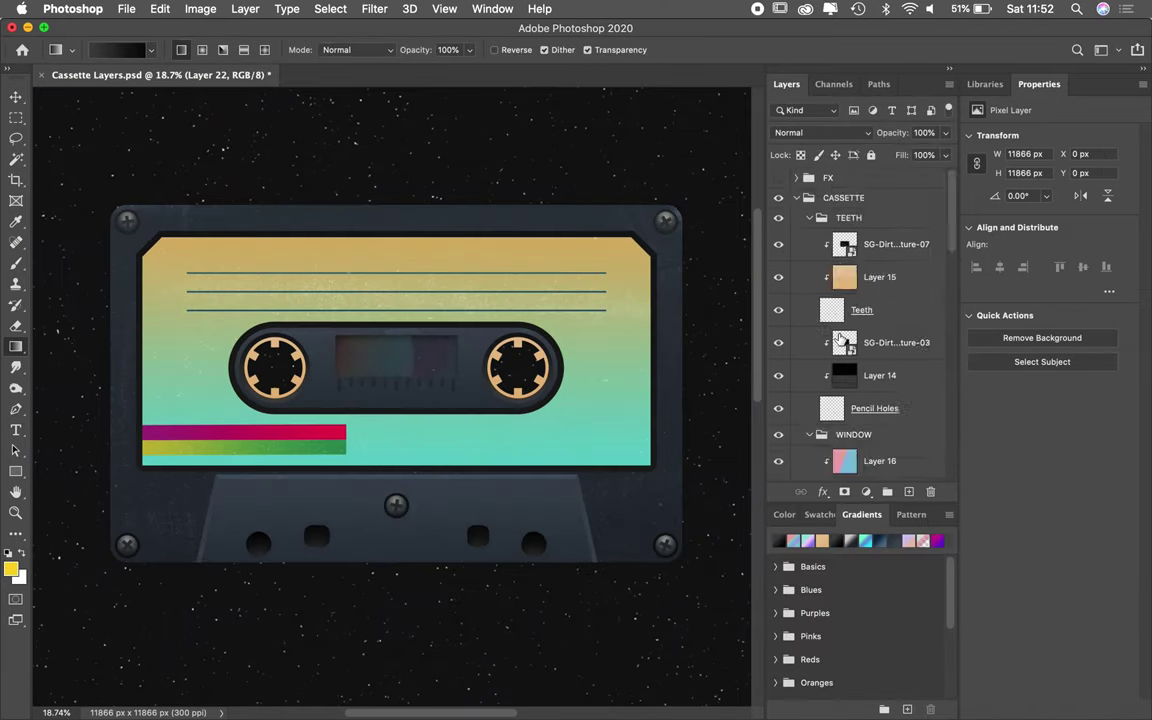
left_click(810, 217)
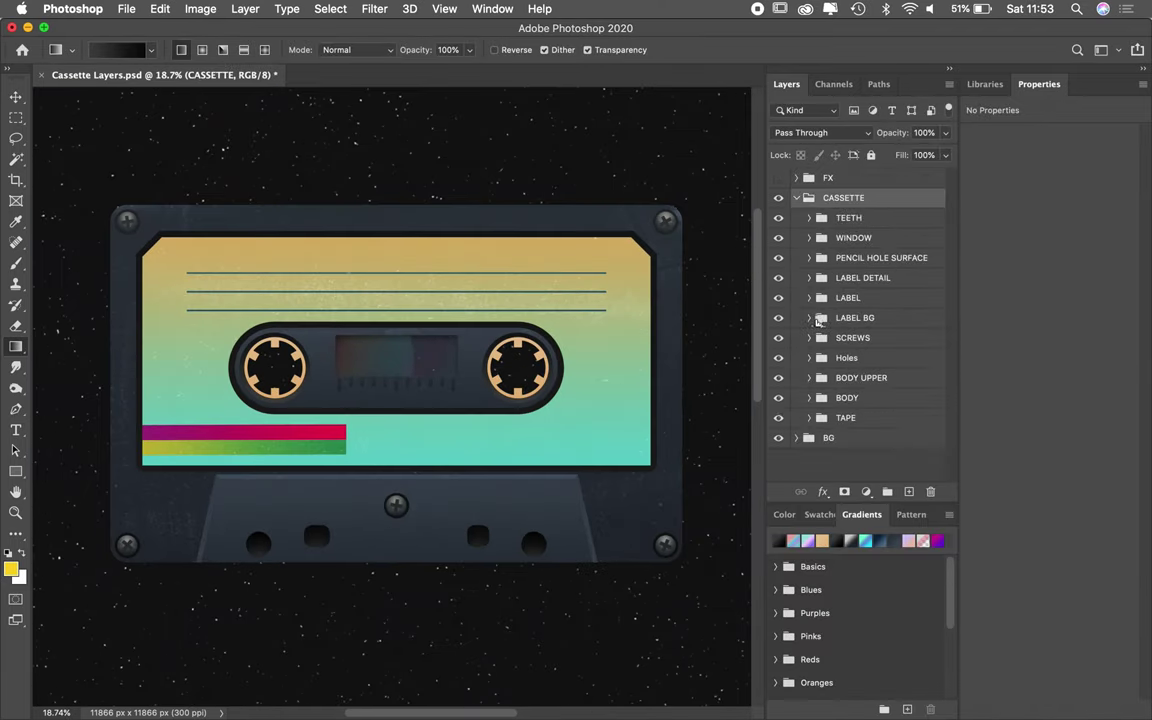
Step: Collapse TEETH, expand PENCIL HOLE SURFACE, and move Layer 27 to the group's top
left_click(809, 272)
left_click(909, 491)
left_click_drag(880, 406, 860, 247)
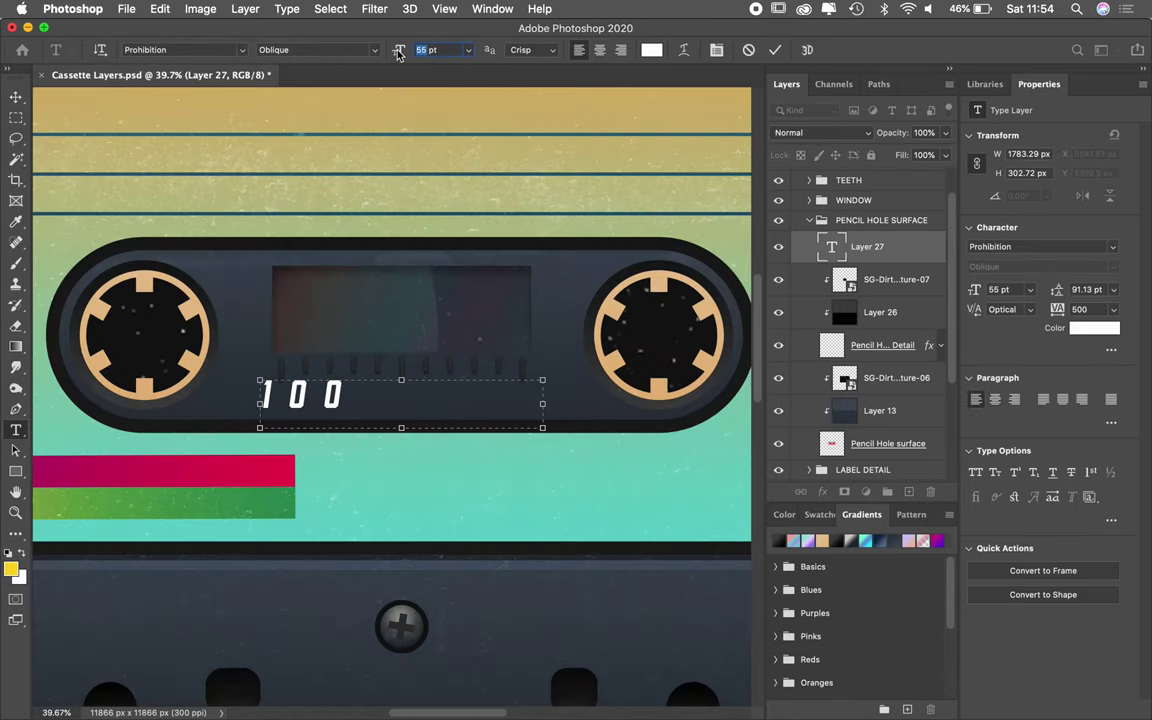
Step: Set 100 to Agenda Regular, add copies reading 50 and 0 along the ticks, and commit the Teeth transform
left_click(1040, 246)
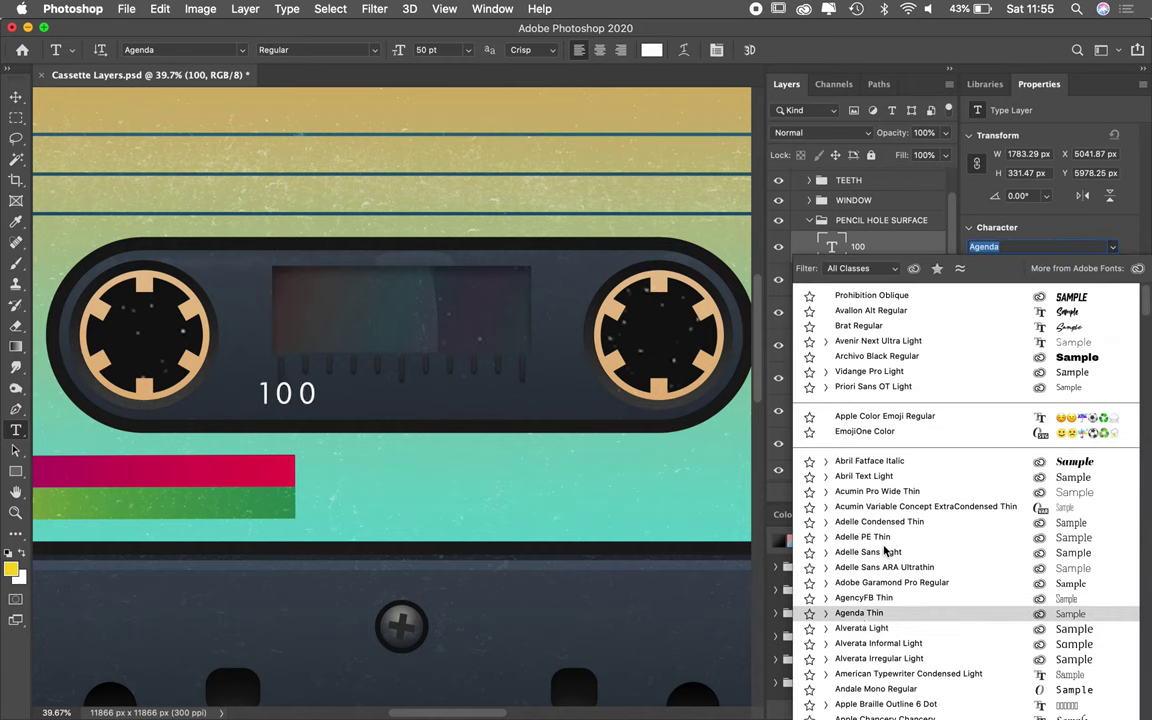
left_click(1032, 347)
double_click(403, 400)
left_click_drag(283, 400, 522, 400)
type("50")
double_click(522, 400)
type("0")
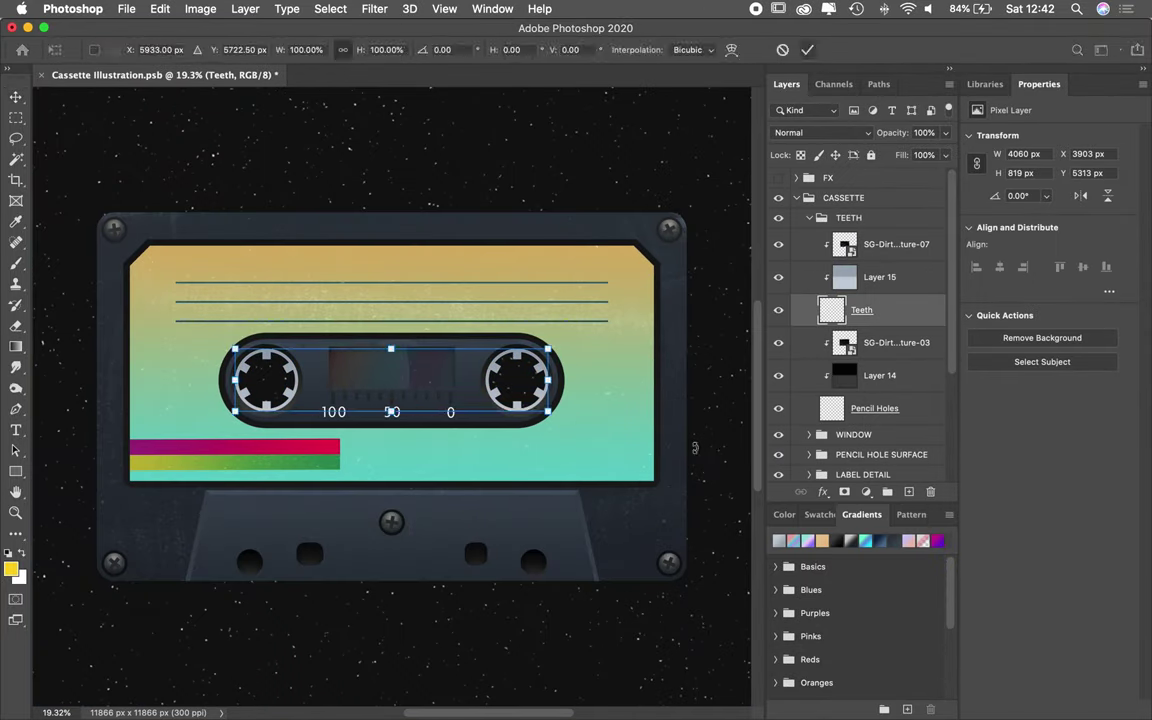
key("Return")
Step: Merge the 100, 50 and 0 number layers into one layer
key("m")
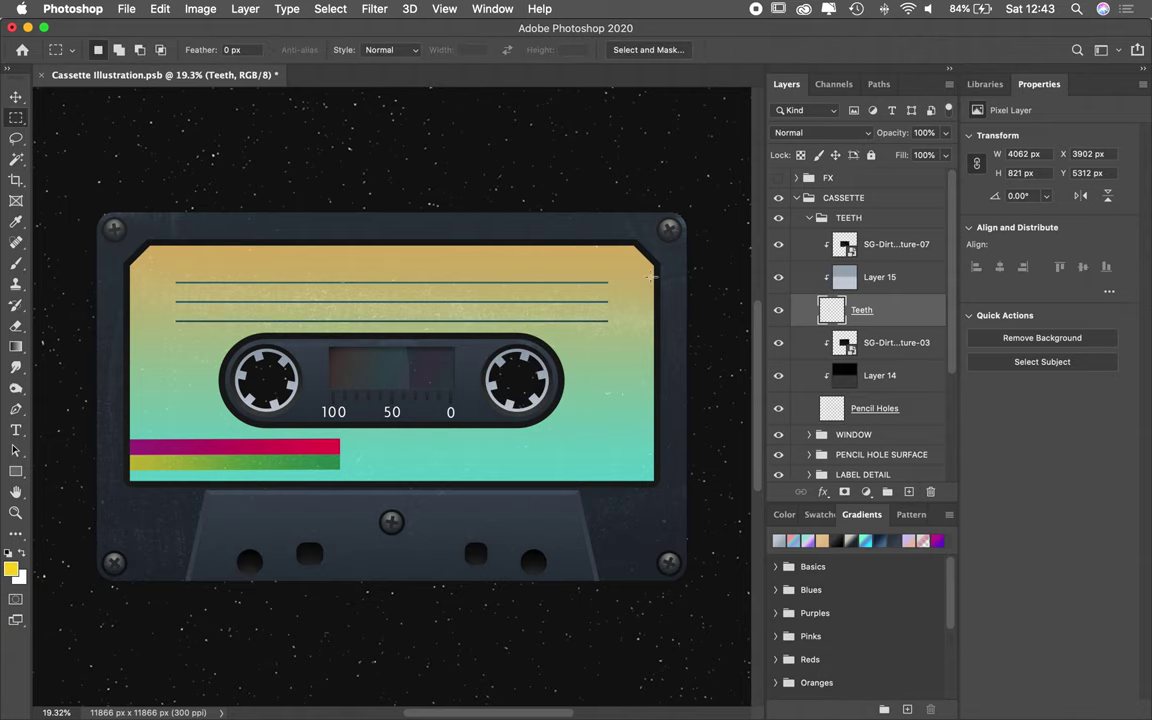
left_click(913, 256)
left_click(922, 133)
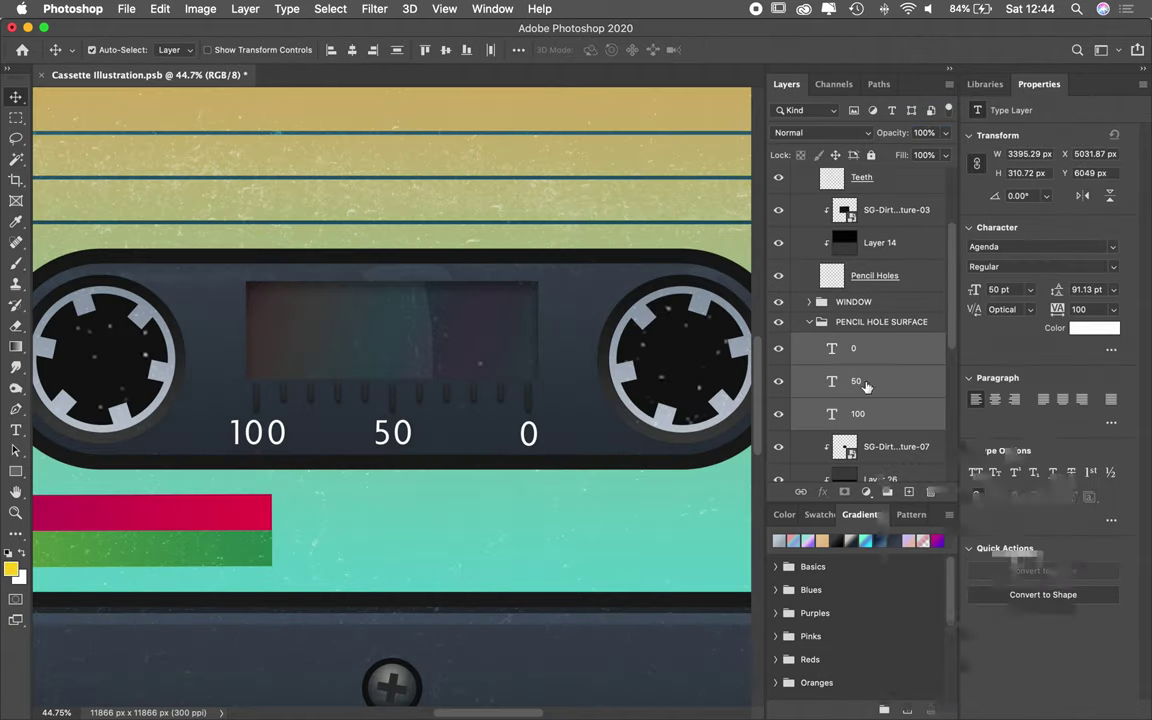
key("ctrl+e")
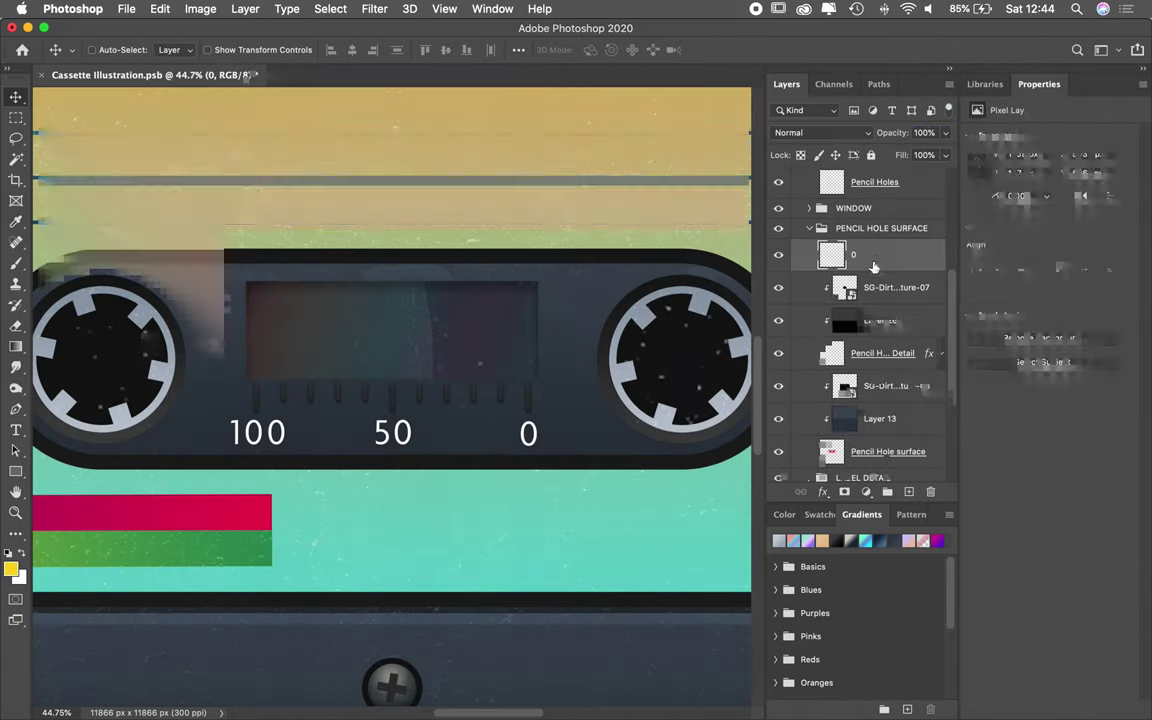
Step: Paste the Pencil Hole Detail layer style onto the merged numbers and confirm its drop shadow
key("g")
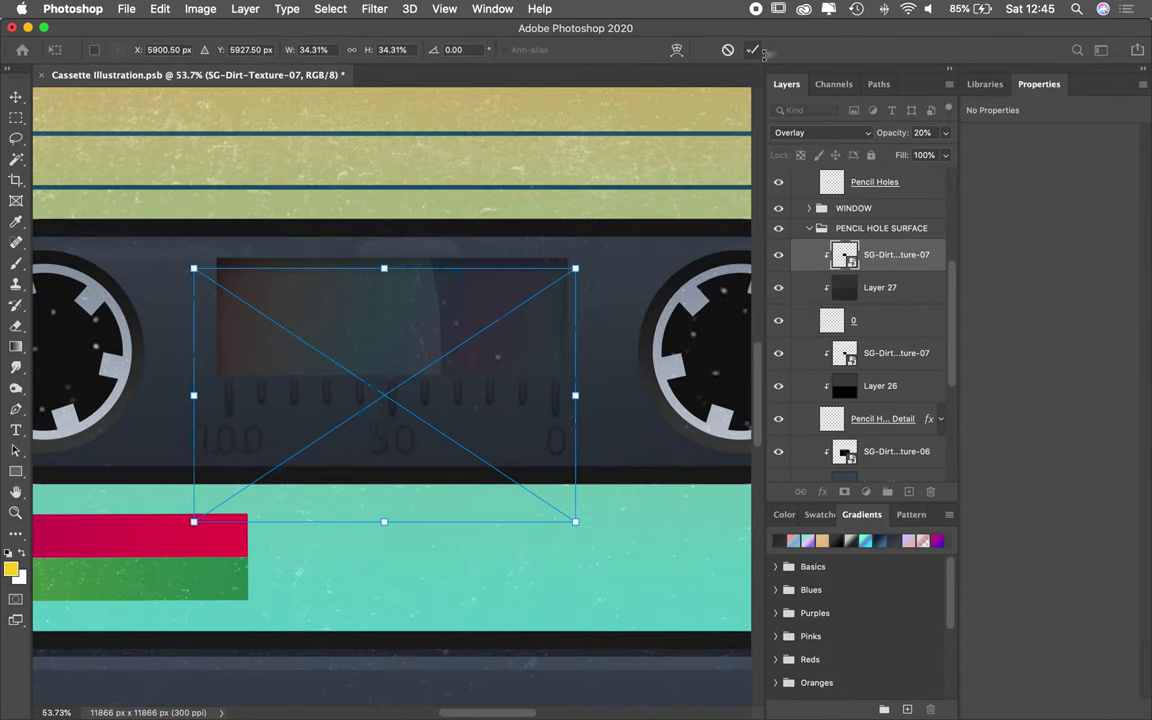
scroll(860, 330, "down", 3)
left_click(893, 365)
right_click(870, 265)
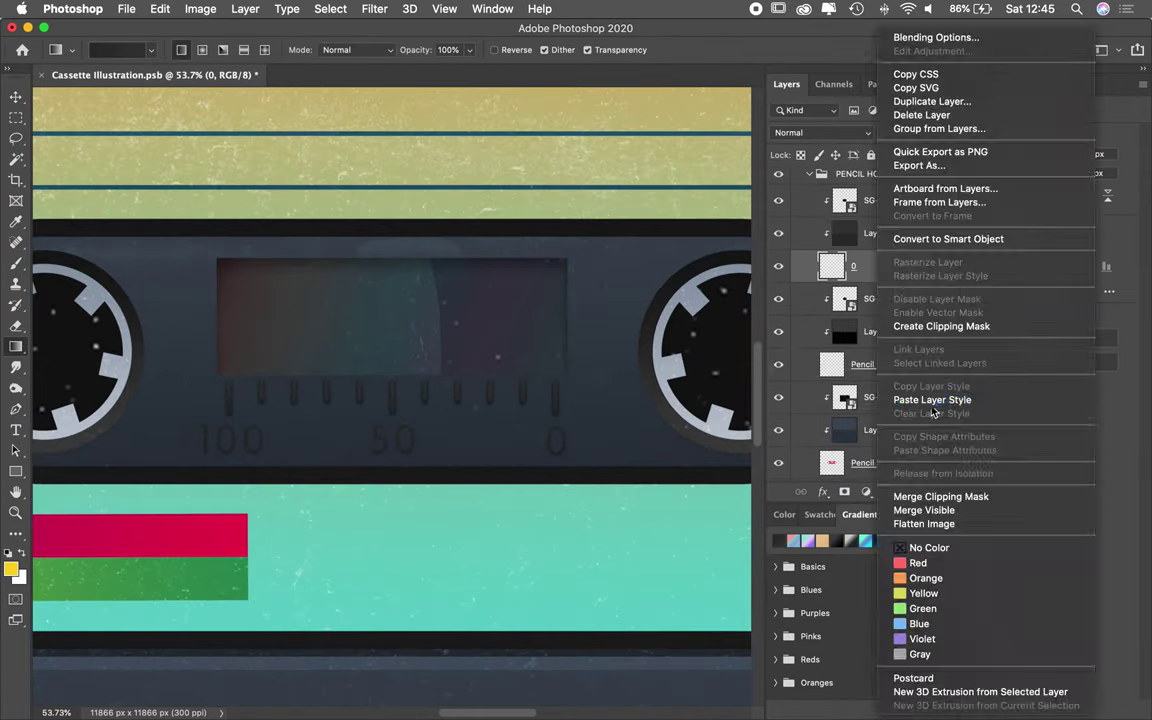
left_click(951, 398)
double_click(884, 303)
key("Return")
Step: Collapse the PENCIL HOLE SURFACE group and switch over to Illustrator
scroll(838, 315, "up", 1)
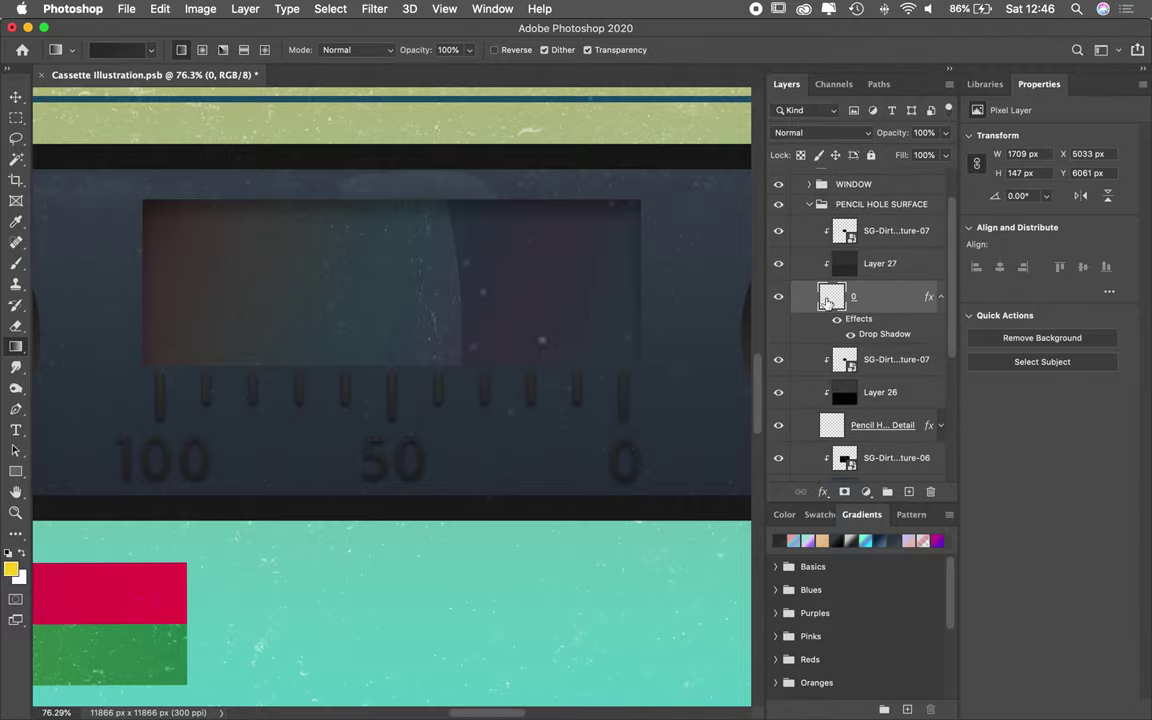
left_click(815, 210)
scroll(424, 437, "down", 4)
key("super+Tab")
key("super+Tab")
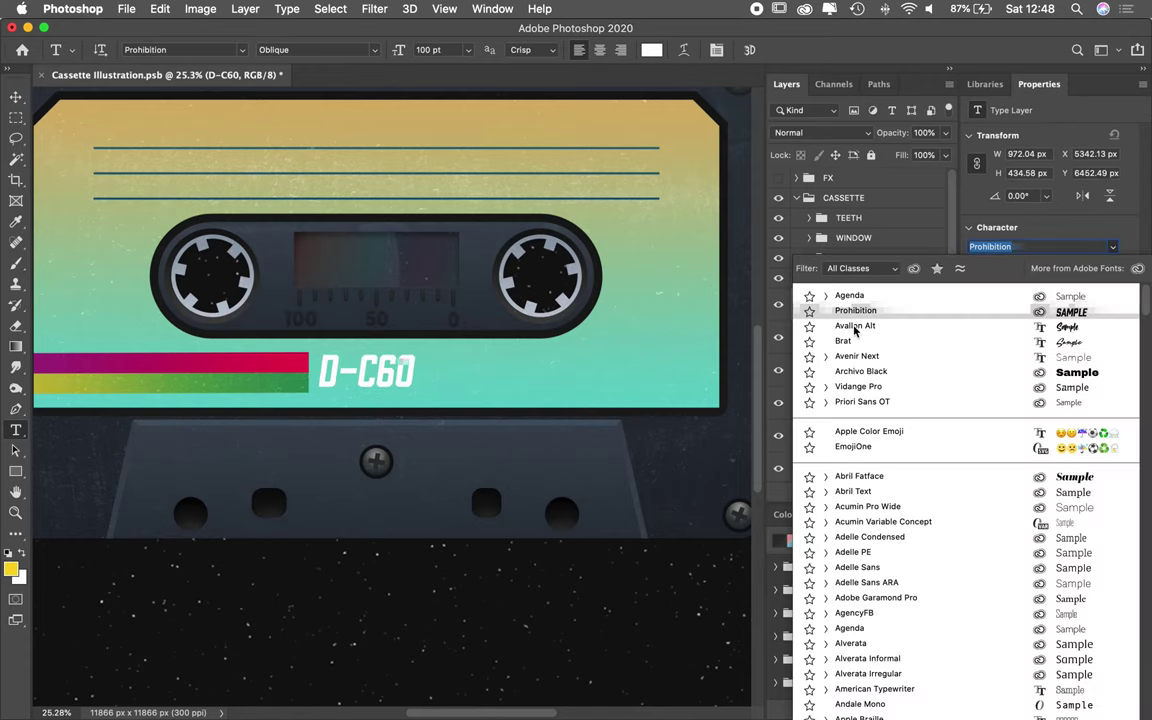
Step: Apply the Archivo Black font to the D-C60 label text
left_click(860, 371)
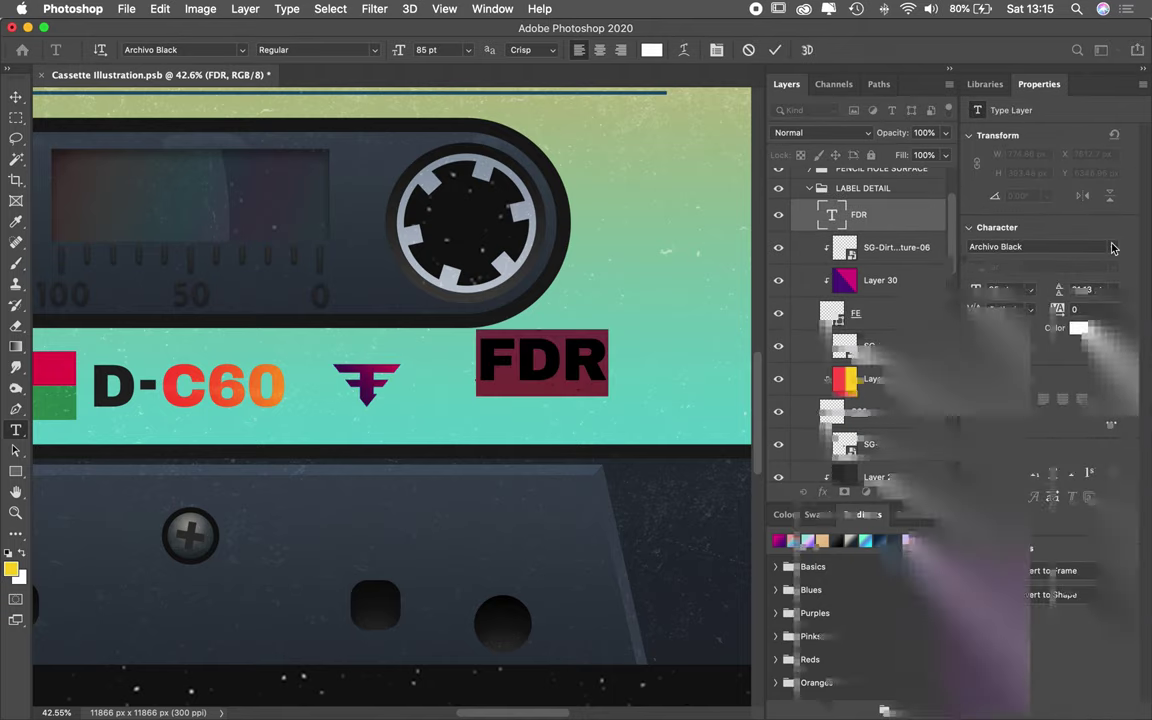
Step: Find and select the FDR wordmark layer in the Layers panel
scroll(950, 420, "down", 5)
scroll(959, 365, "down", 5)
scroll(959, 365, "down", 3)
scroll(959, 365, "down", 4)
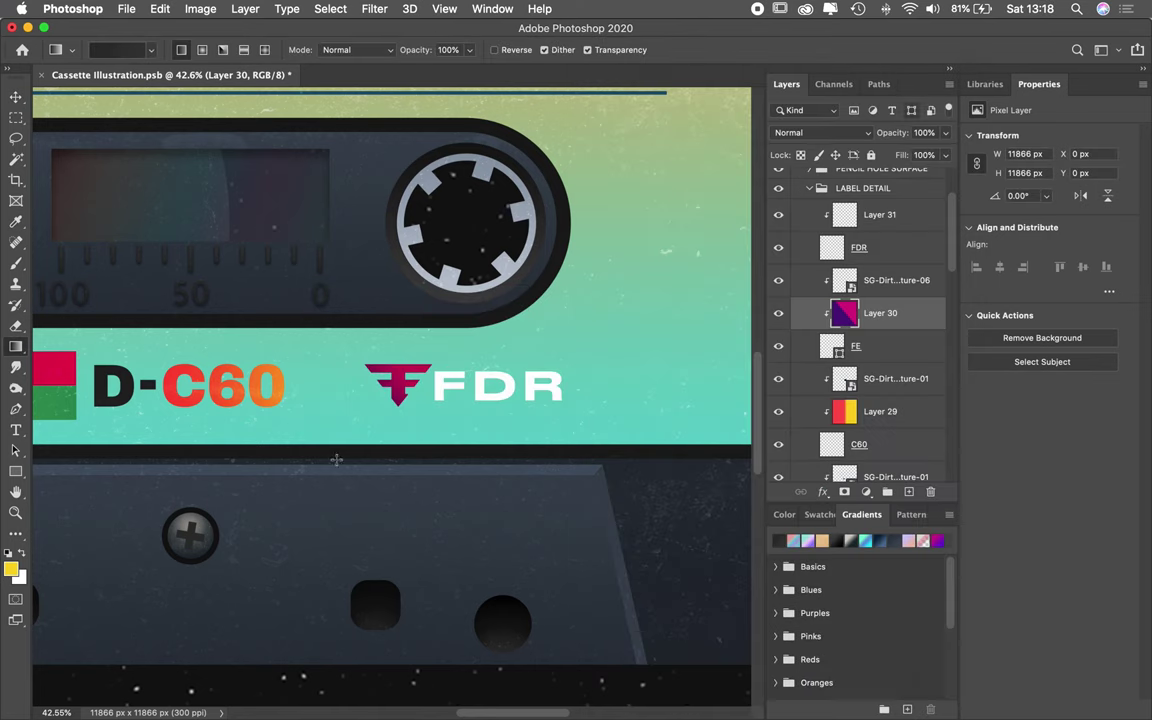
left_click(860, 250)
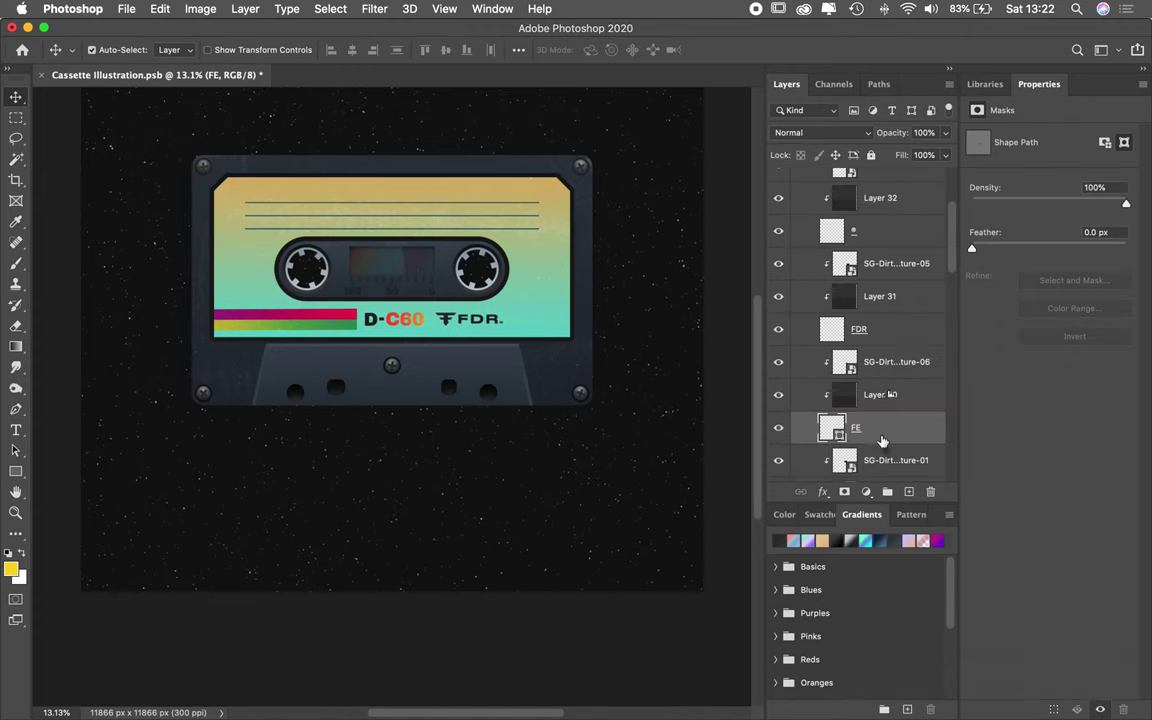
scroll(519, 350, "up", 2)
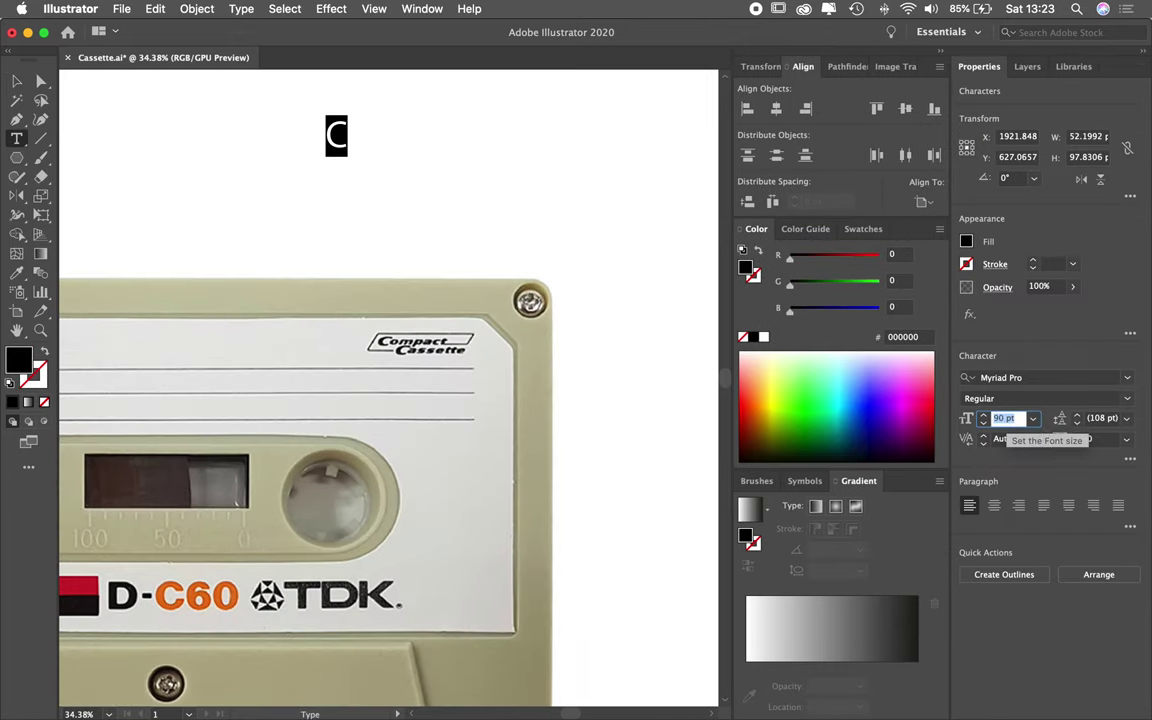
Step: Write Compact and Cassette in Big Caslon and group the two lines
left_click(1030, 377)
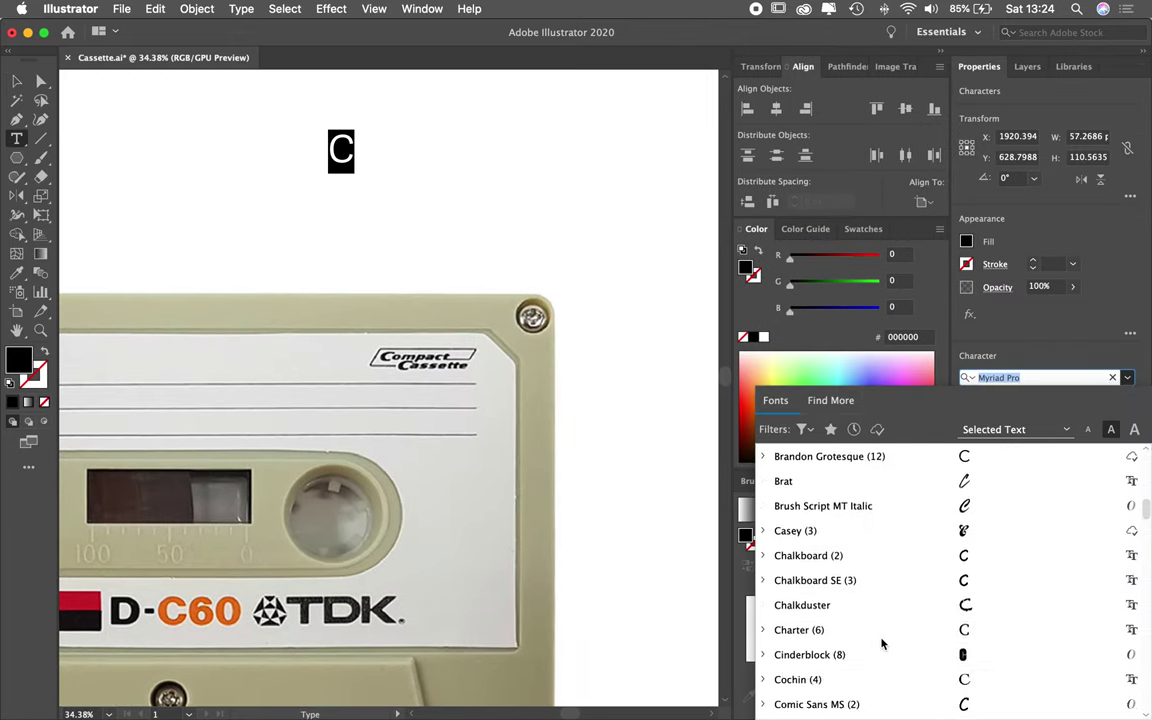
scroll(882, 643, "down", 10)
scroll(882, 643, "down", 10)
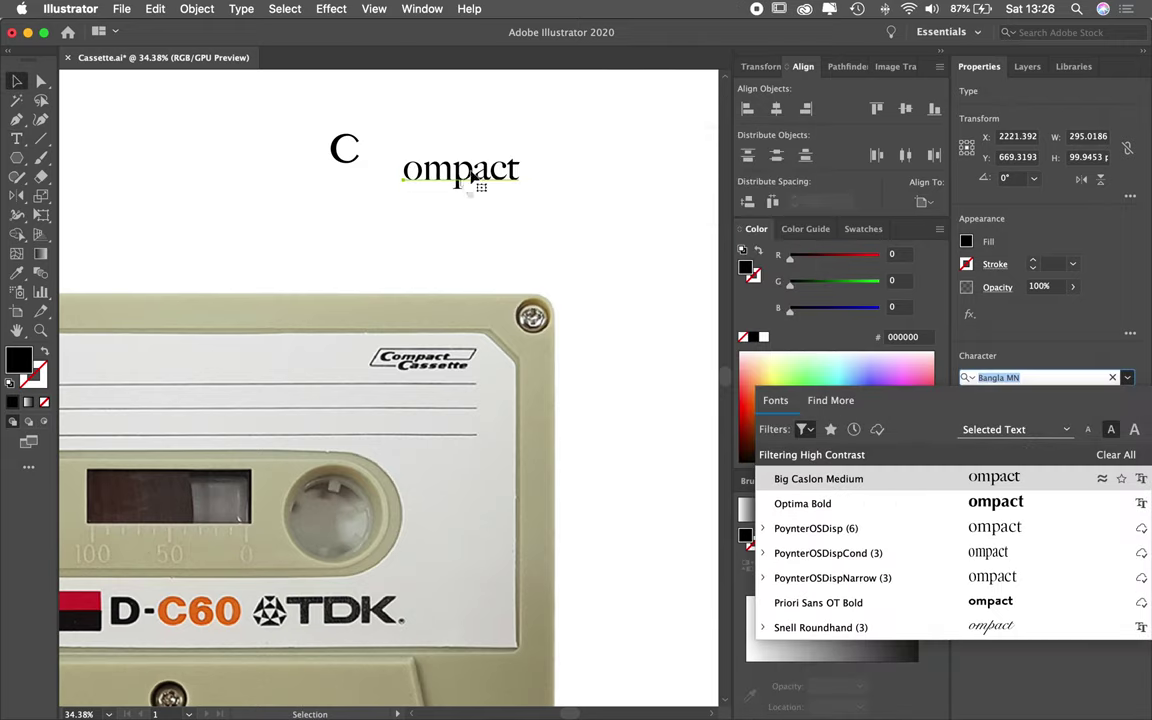
left_click(463, 290)
left_click(197, 8)
left_click(193, 80)
Step: Slant the grouped wordmark with the Shear tool at 63°, previewing the result
left_click(40, 196)
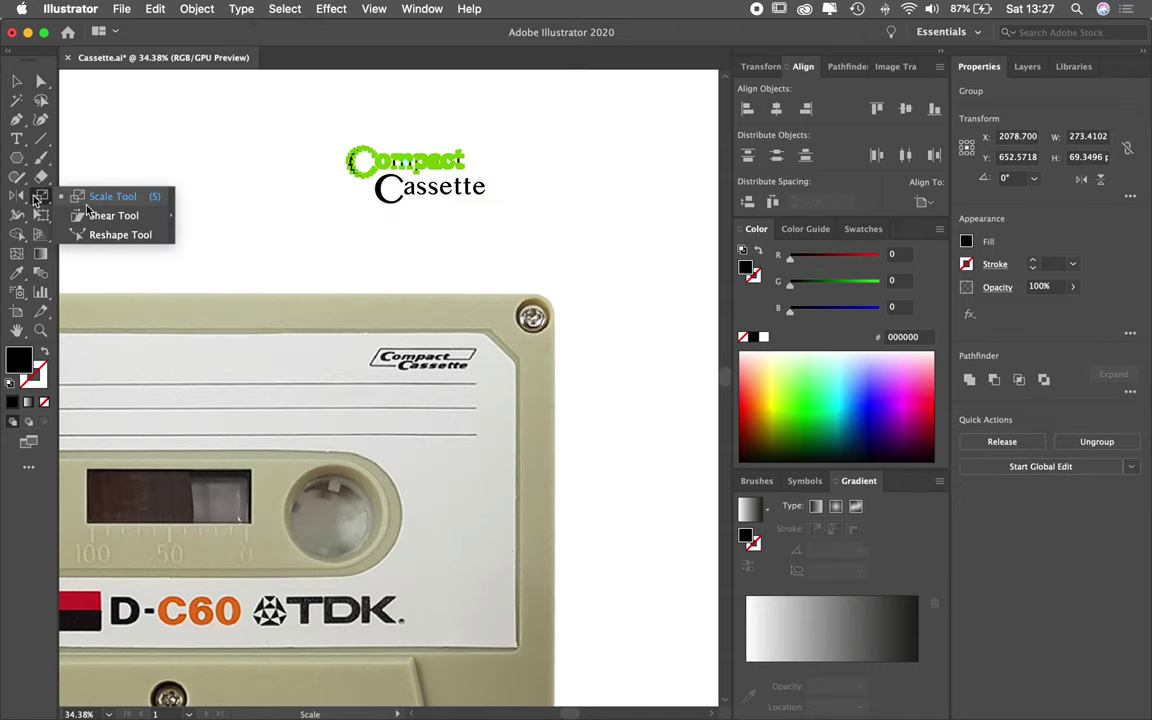
left_click(113, 215)
double_click(41, 196)
left_click(385, 440)
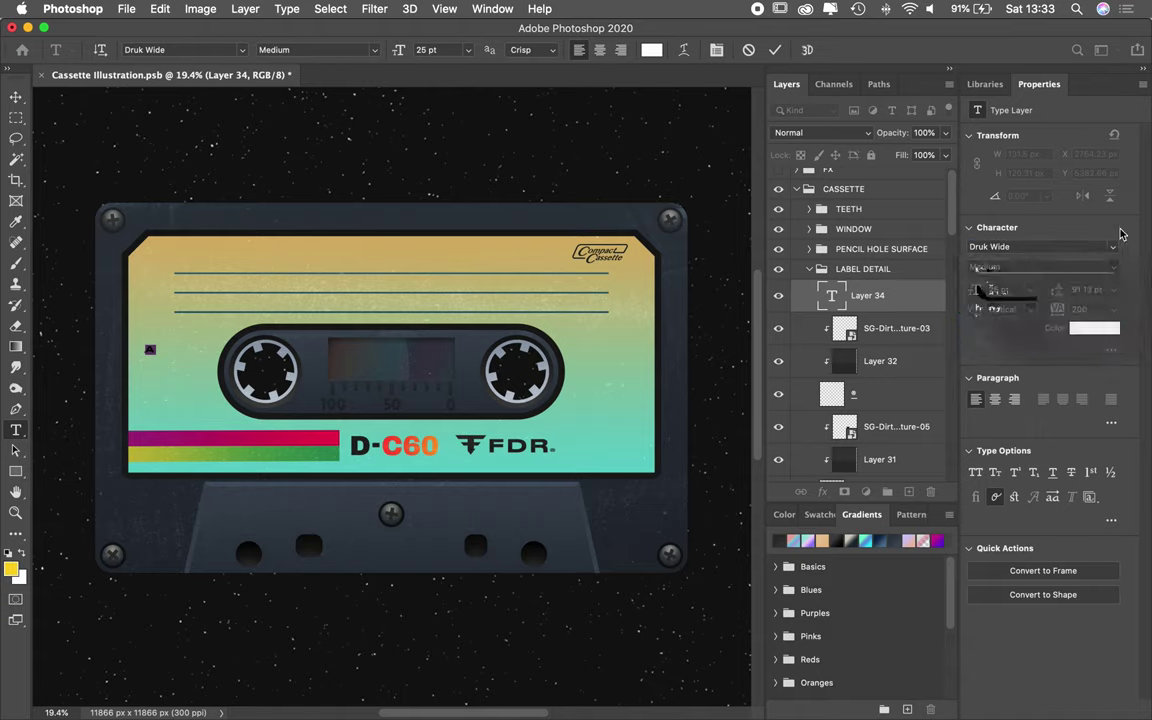
Step: Make the A 155 pt Druk Text Heavy on the label's left, then add a layer above the body colour
type("155")
left_click(1112, 247)
scroll(866, 517, "down", 5)
scroll(866, 517, "down", 3)
scroll(866, 517, "up", 3)
left_click(866, 508)
left_click_drag(194, 359, 210, 388)
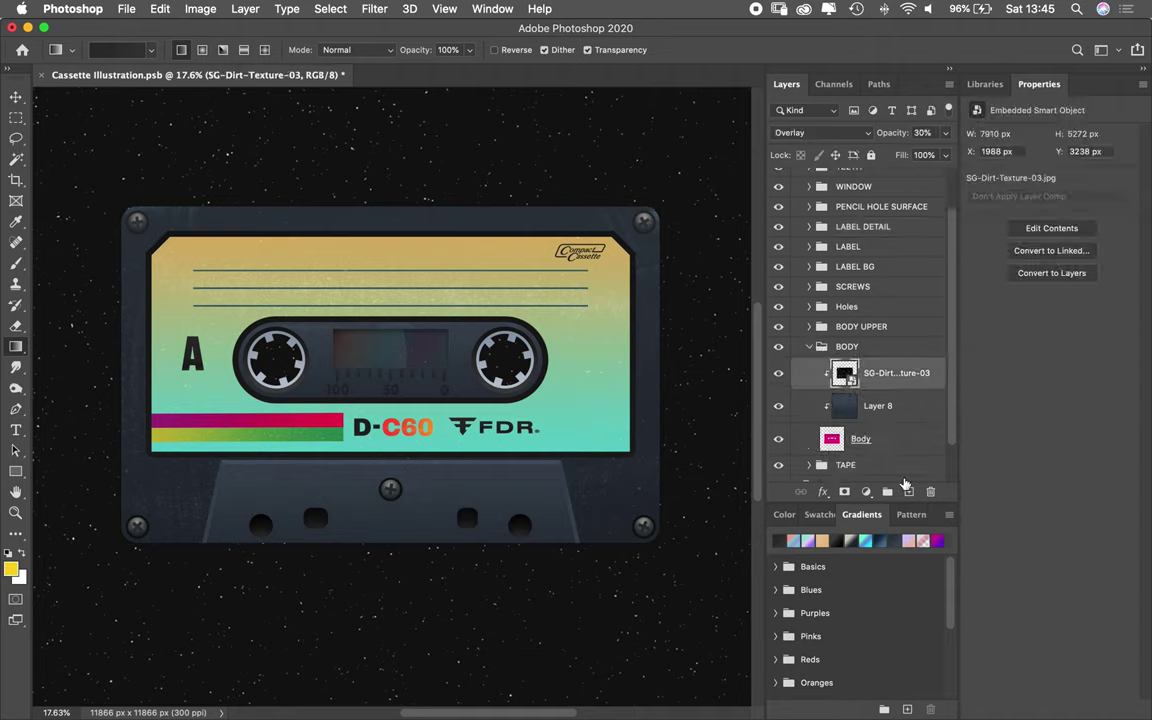
left_click(911, 494)
right_click(880, 405)
Step: Clip the new layer to the body as Highlights and paint white along the outer rim
left_click(887, 327)
double_click(880, 405)
type("Highlights")
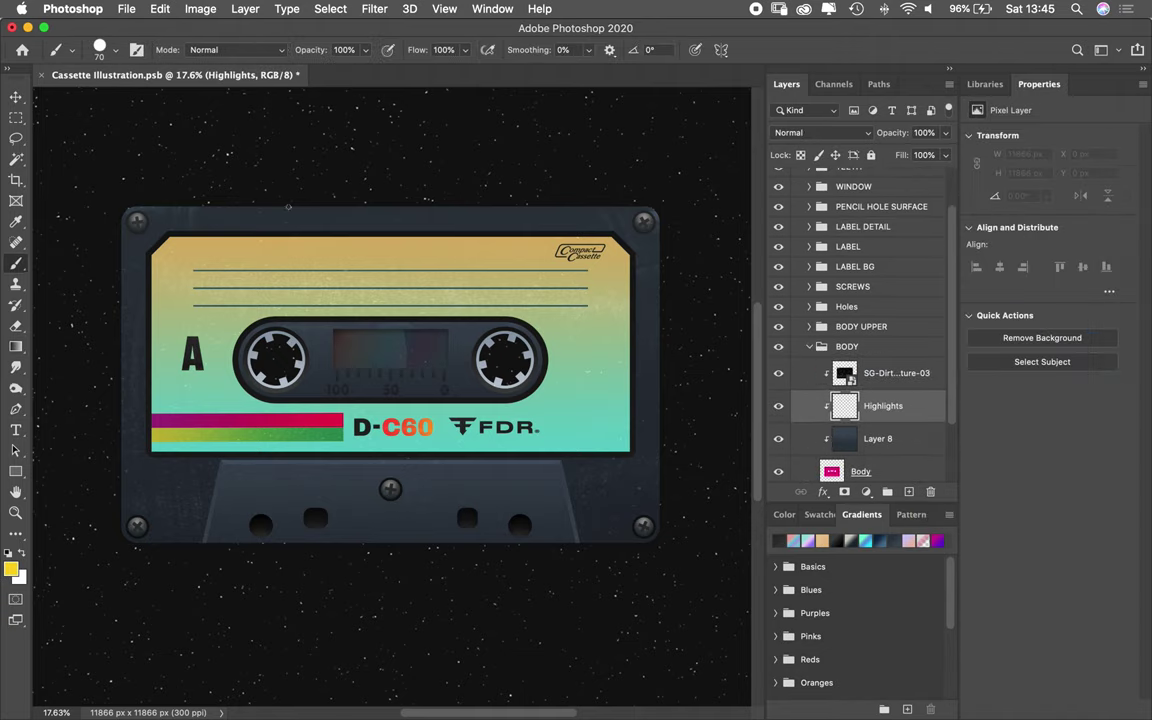
scroll(115, 283, "up", 5)
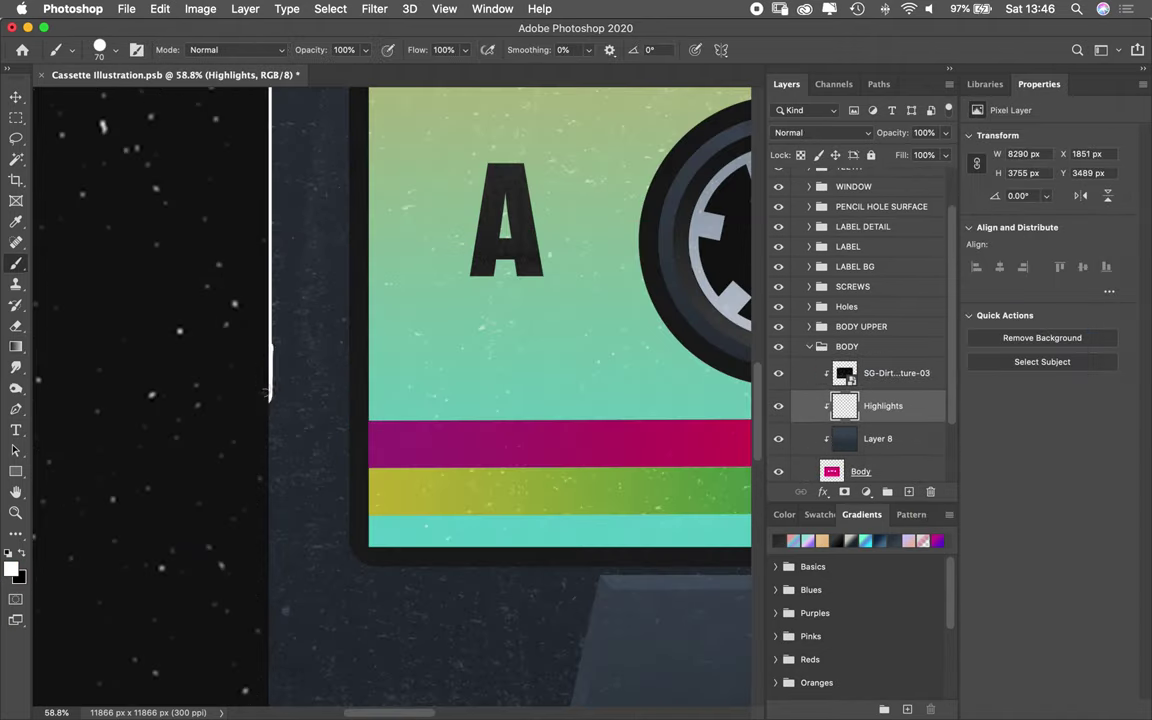
scroll(288, 297, "up", 5)
scroll(275, 318, "down", 5)
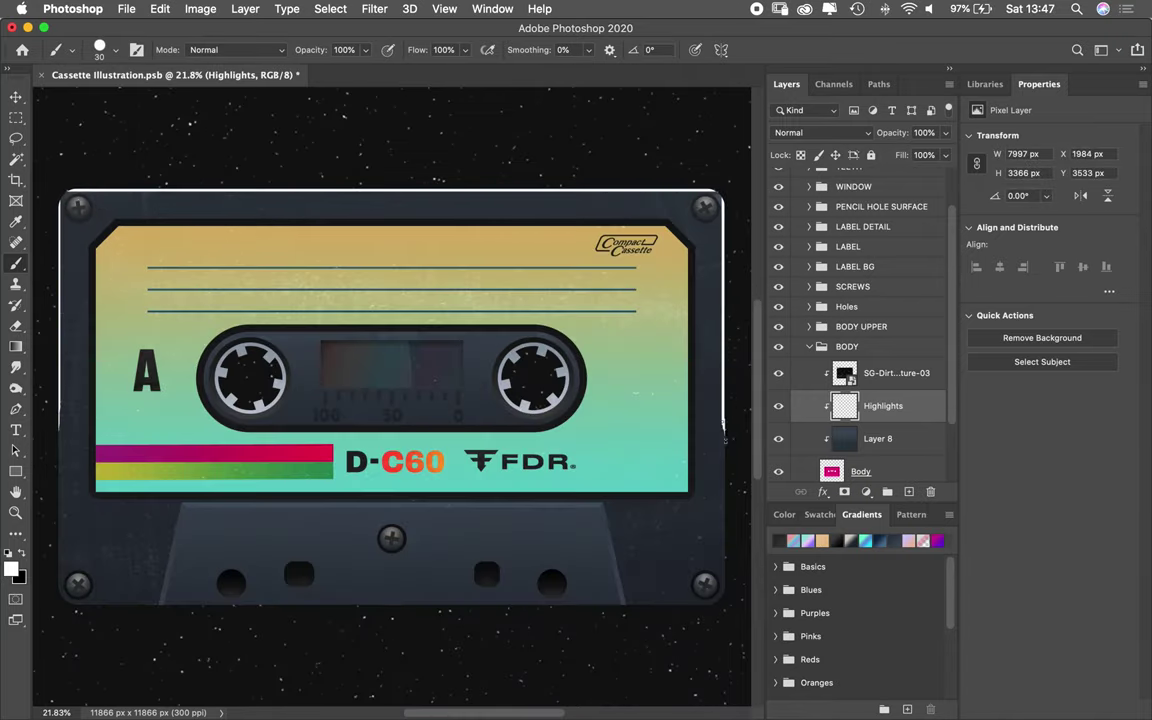
left_click(728, 191)
left_click_drag(604, 481, 352, 188)
Step: Soften the Highlights layer with a 10 px Gaussian Blur
scroll(472, 272, "down", 5)
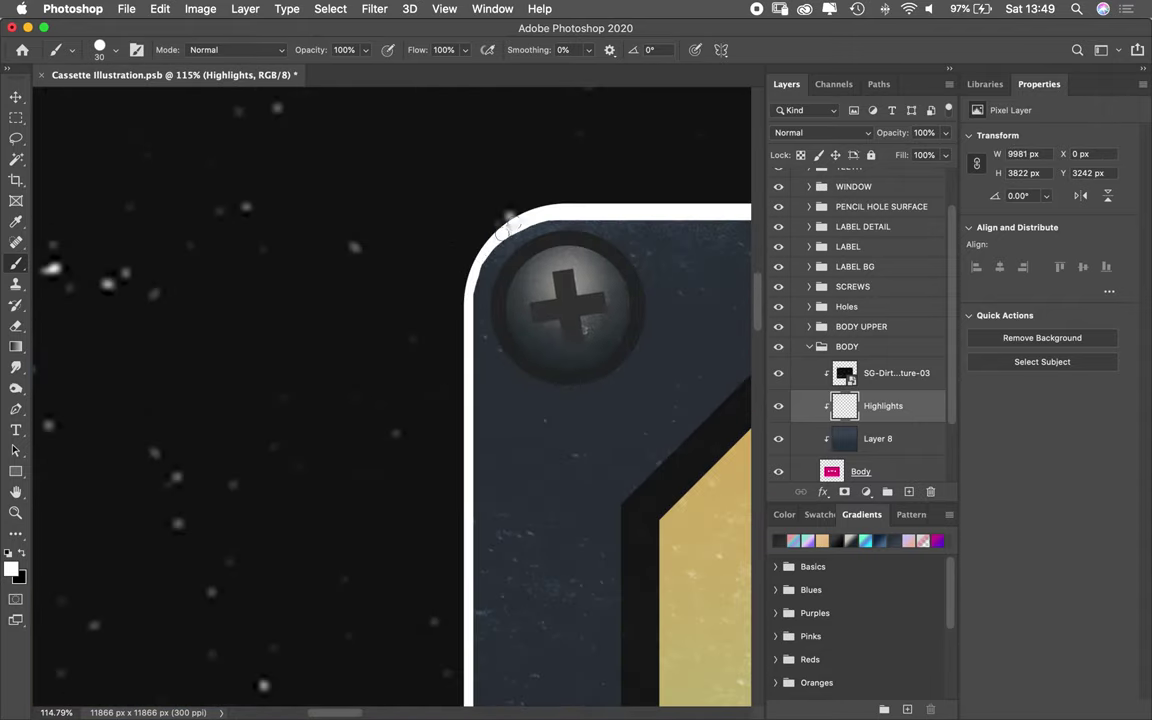
key("ctrl+0")
left_click(374, 8)
left_click(705, 260)
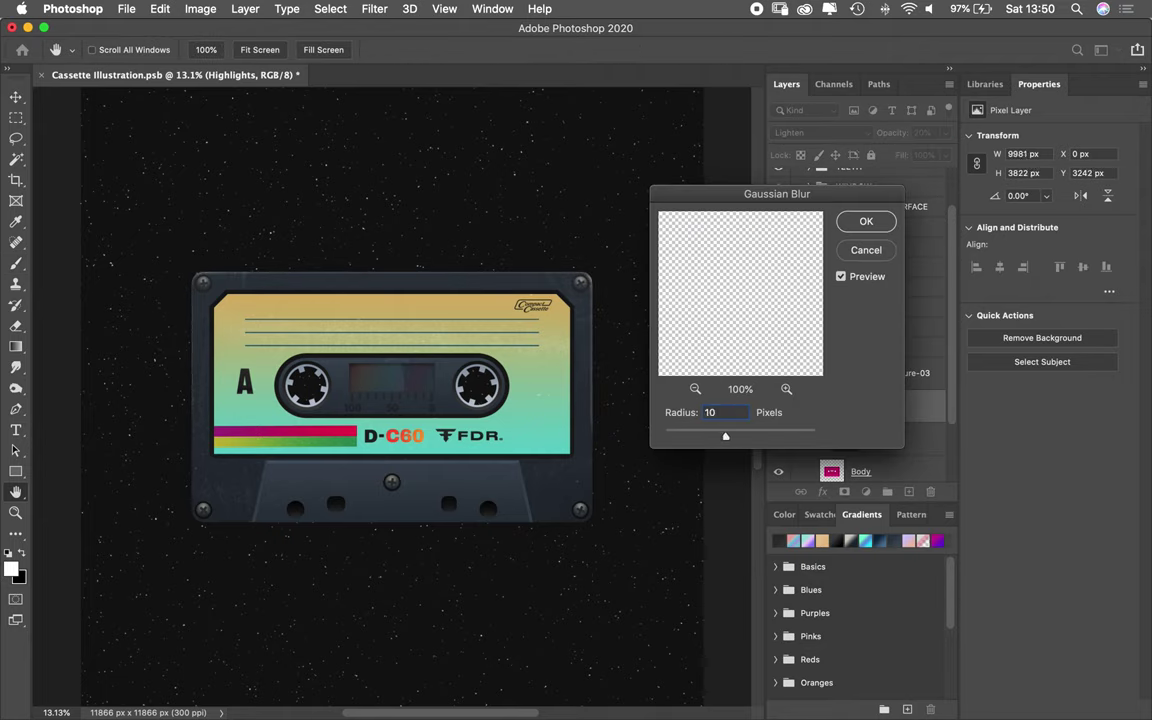
key("Return")
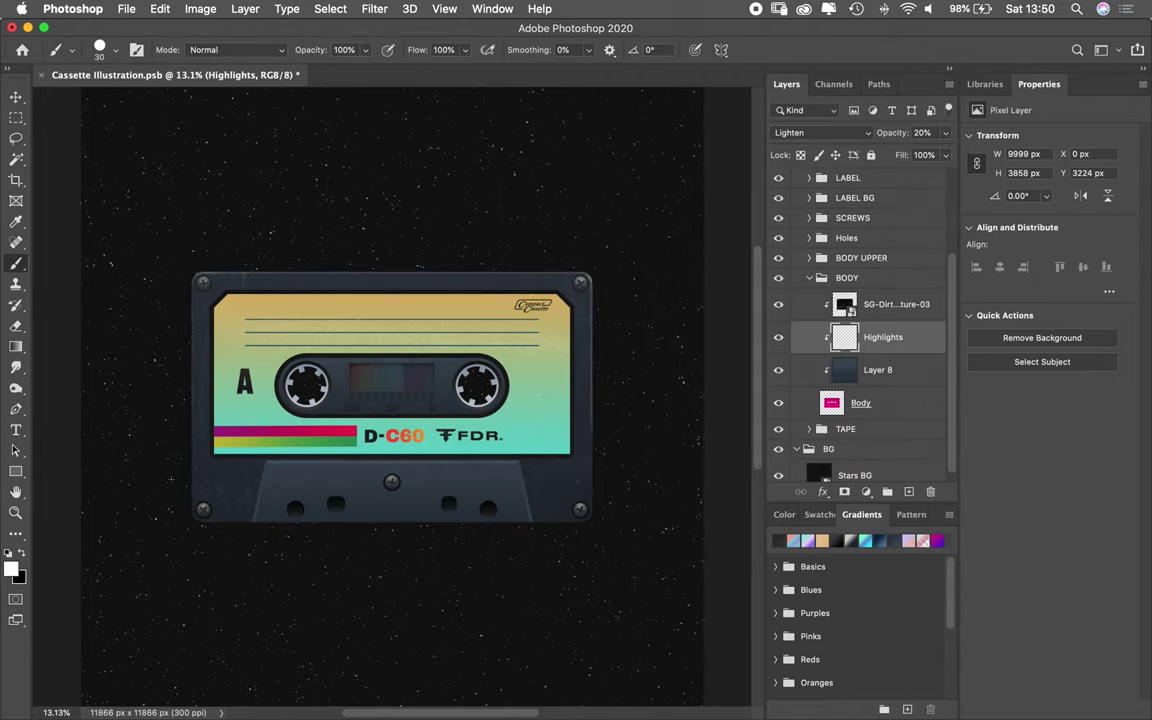
scroll(245, 544, "up", 3)
scroll(125, 386, "right", 5)
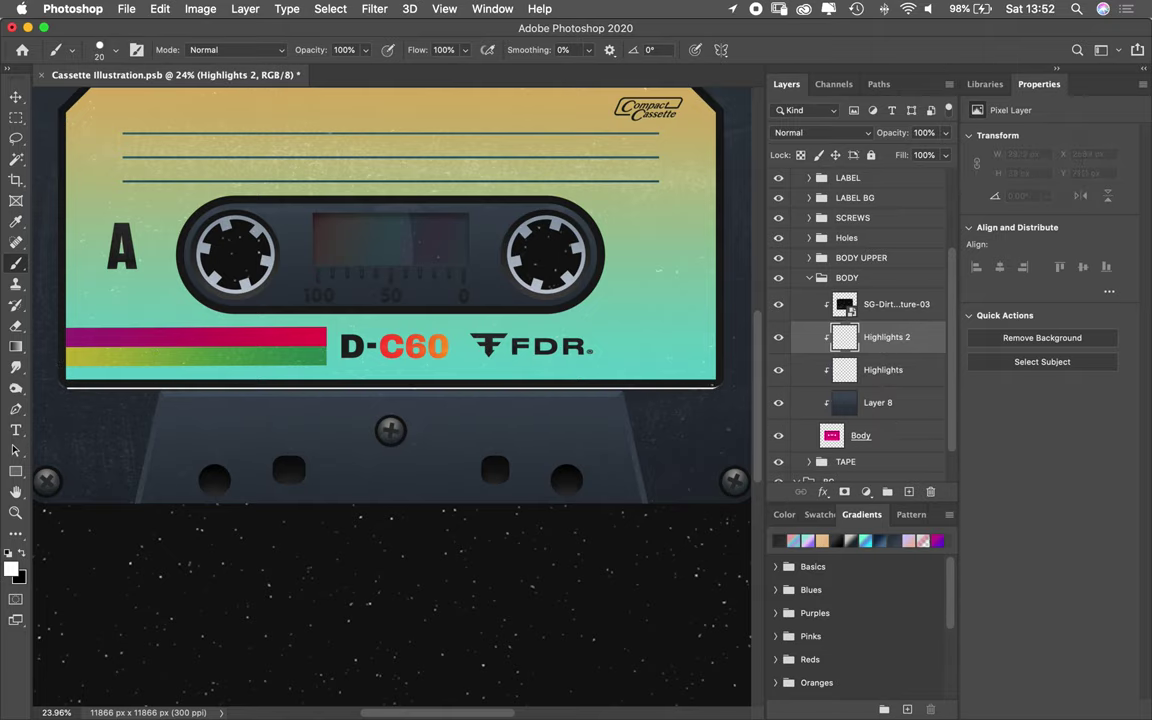
Step: Blur the second highlight layer and set it to Lighten blending
scroll(100, 390, "up", 5)
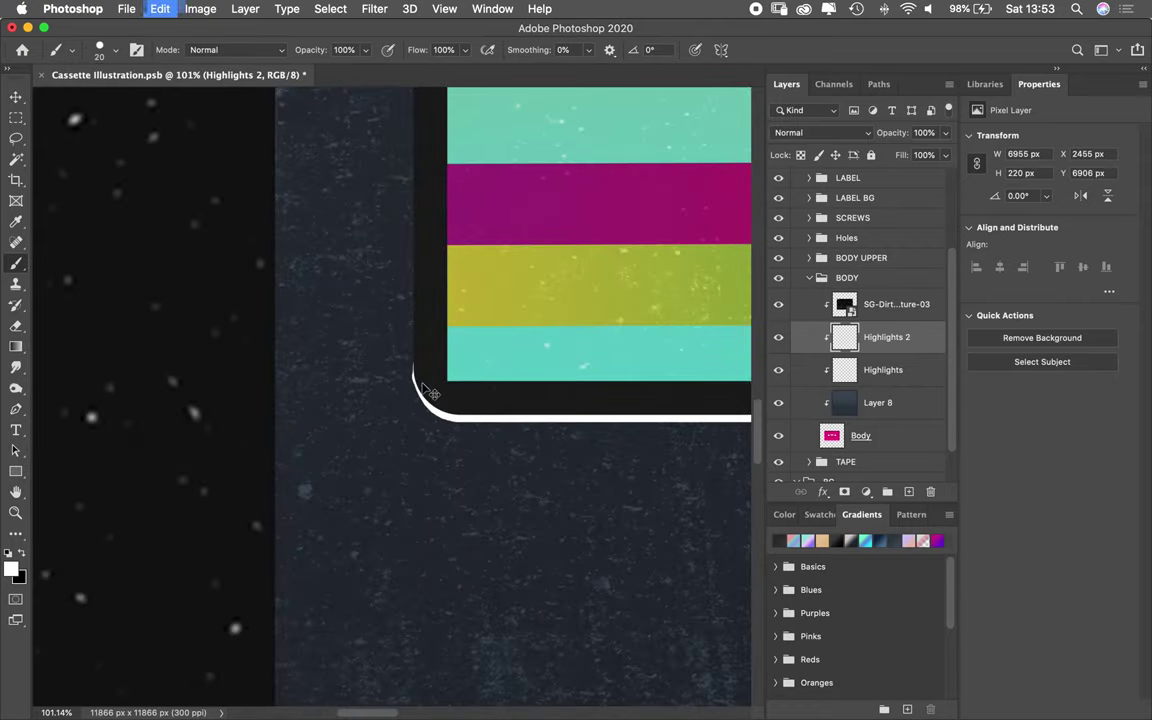
scroll(422, 388, "down", 5)
scroll(422, 388, "down", 2)
scroll(422, 388, "right", 5)
scroll(422, 388, "up", 2)
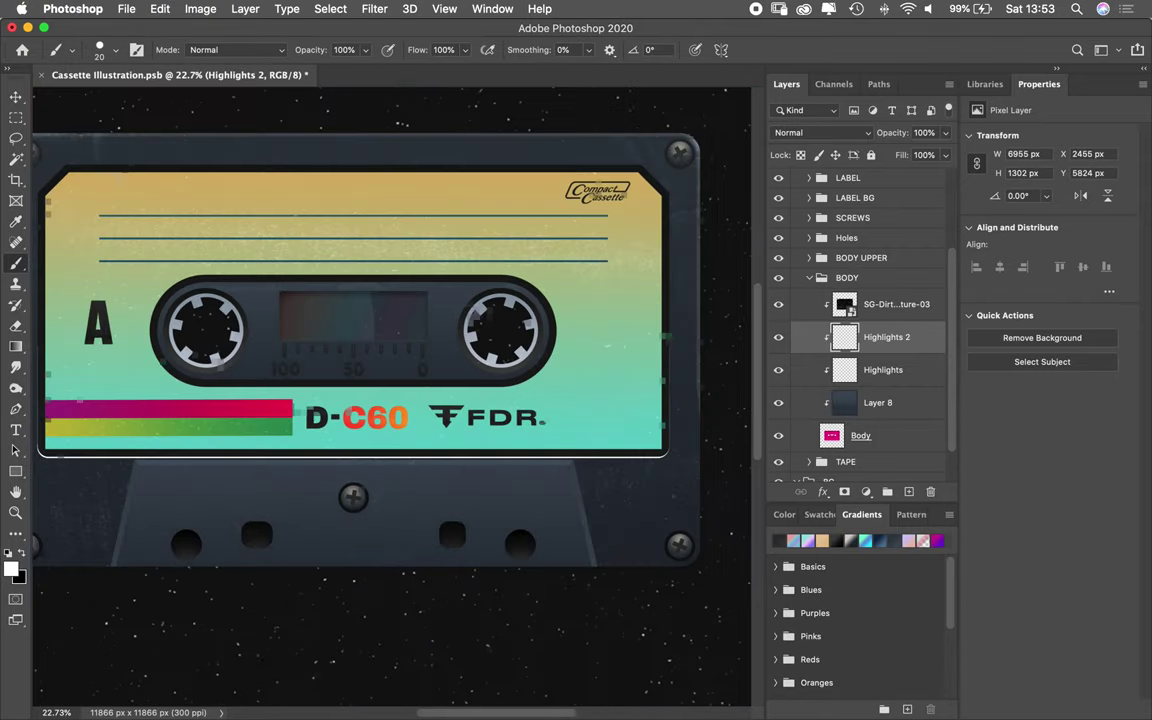
key("shift+alt+g")
key("ctrl+alt+f")
key("Return")
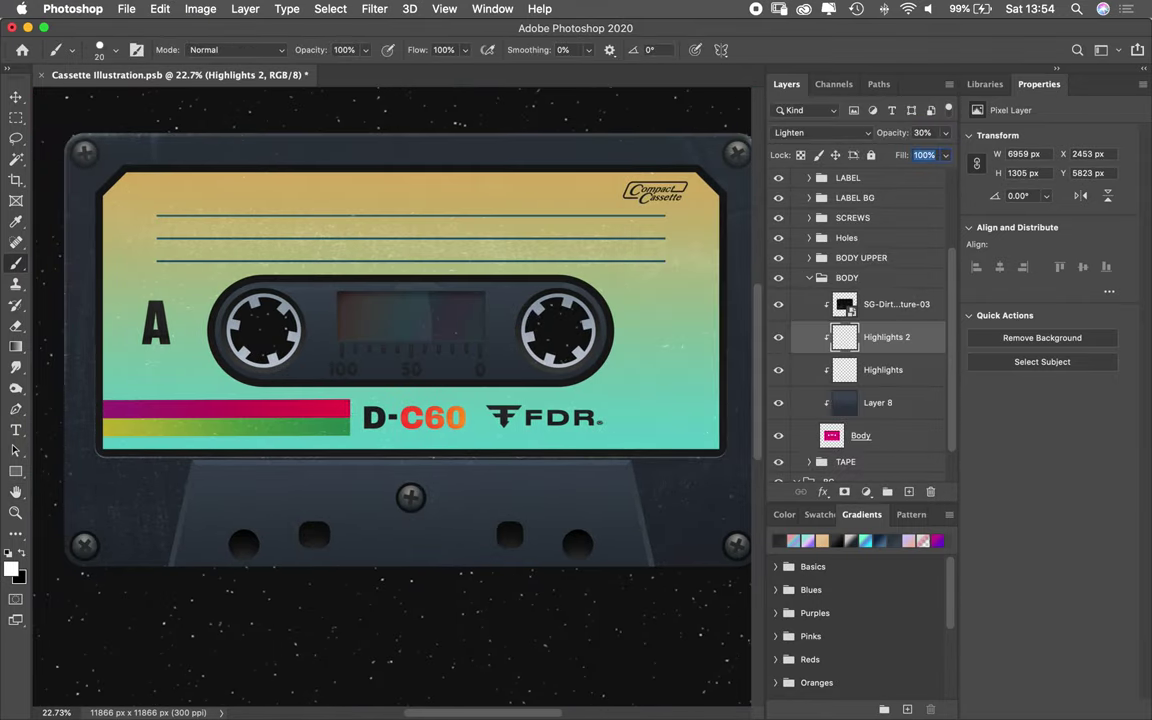
Step: Set the Body Raised Upper edge highlight to Lighten at 40% opacity
left_click(921, 314)
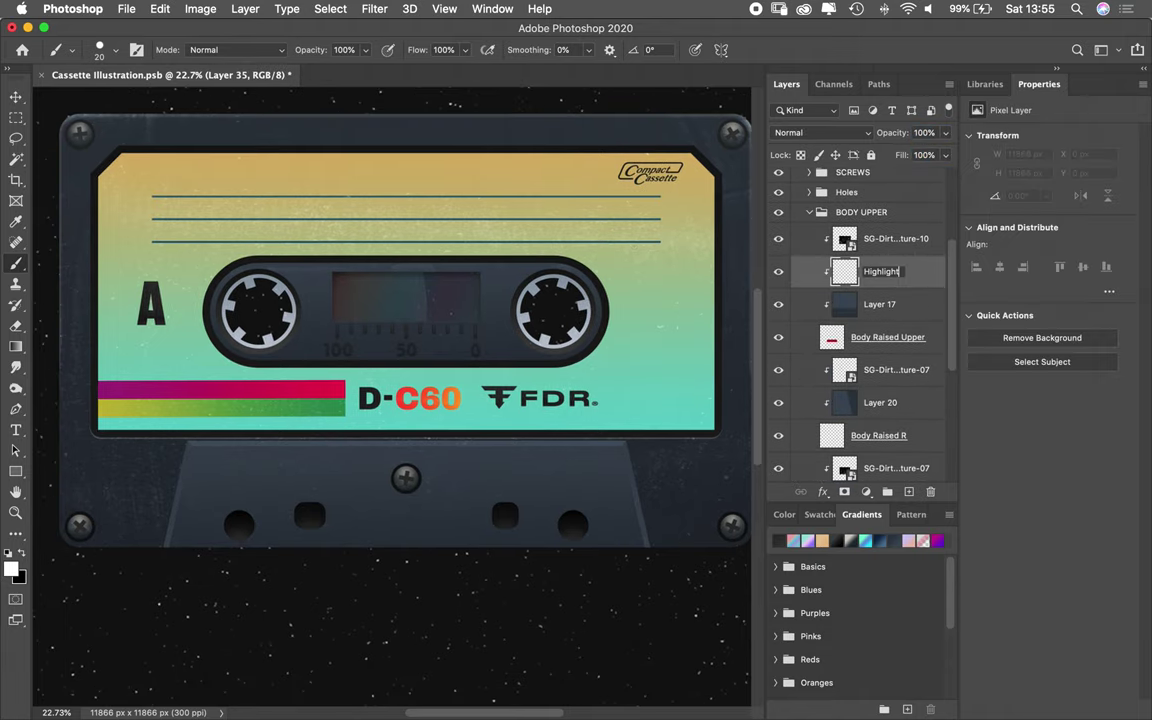
scroll(388, 618, "up", 2)
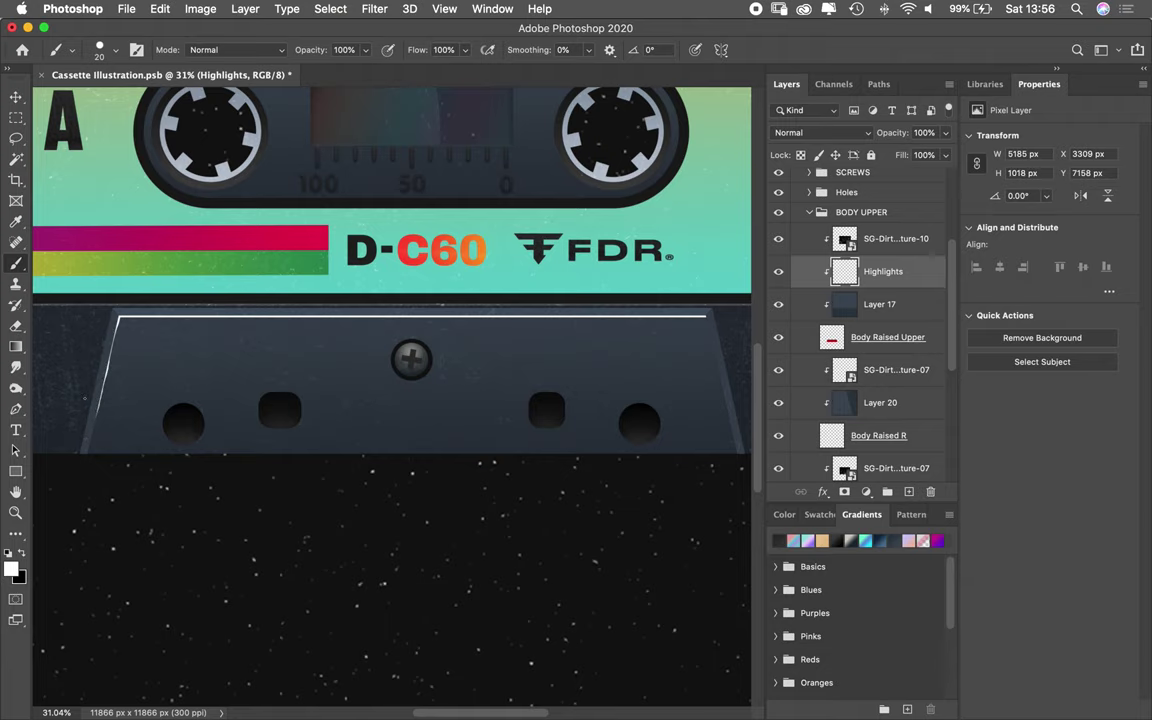
left_click(820, 132)
left_click(797, 234)
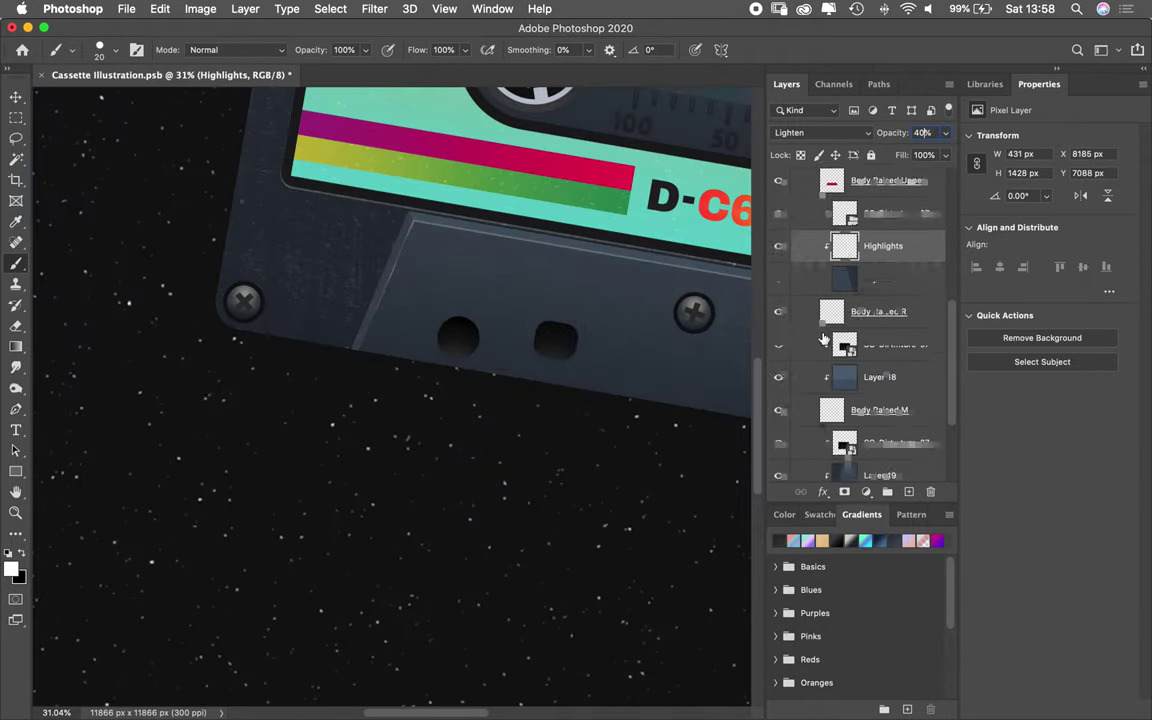
scroll(823, 340, "down", 3)
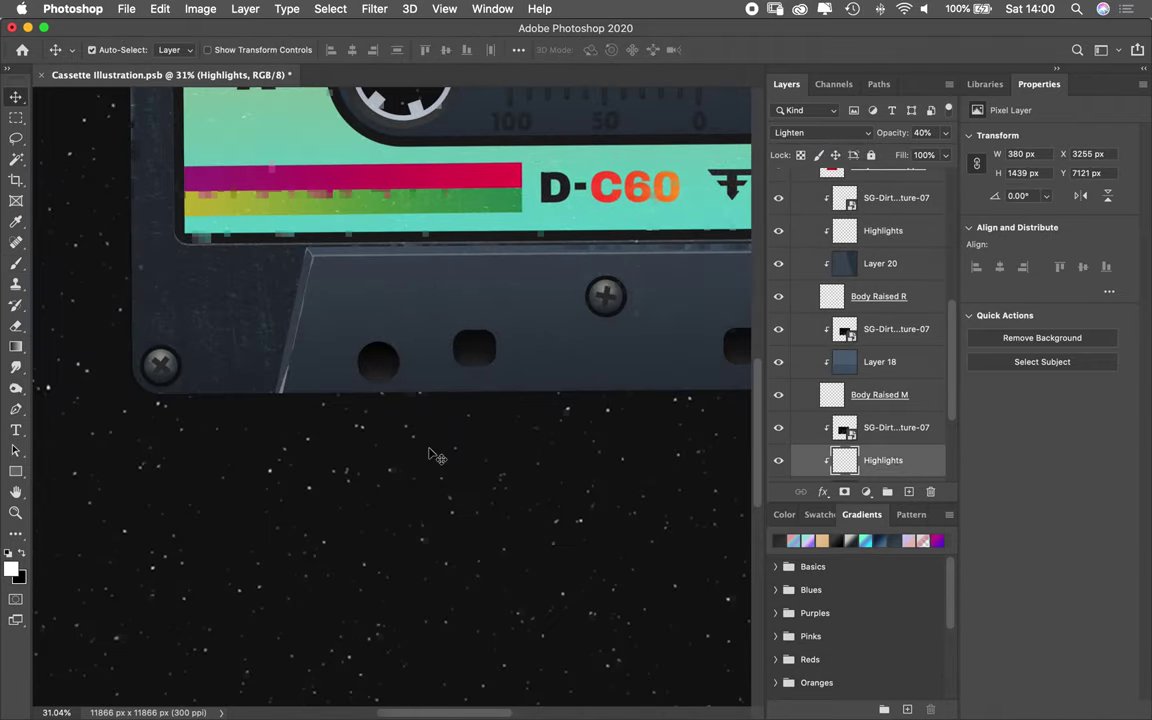
scroll(437, 456, "up", 5)
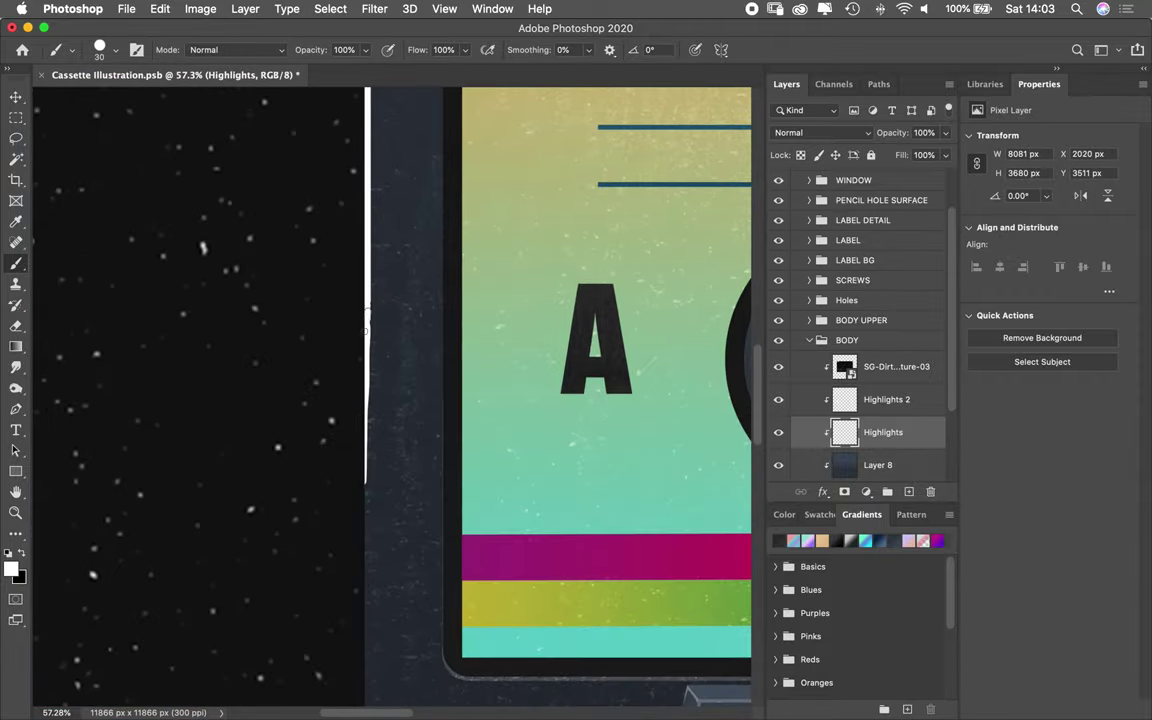
Step: Extend the white screw-rim highlight, then save and preview the whole artwork
scroll(366, 330, "down", 3)
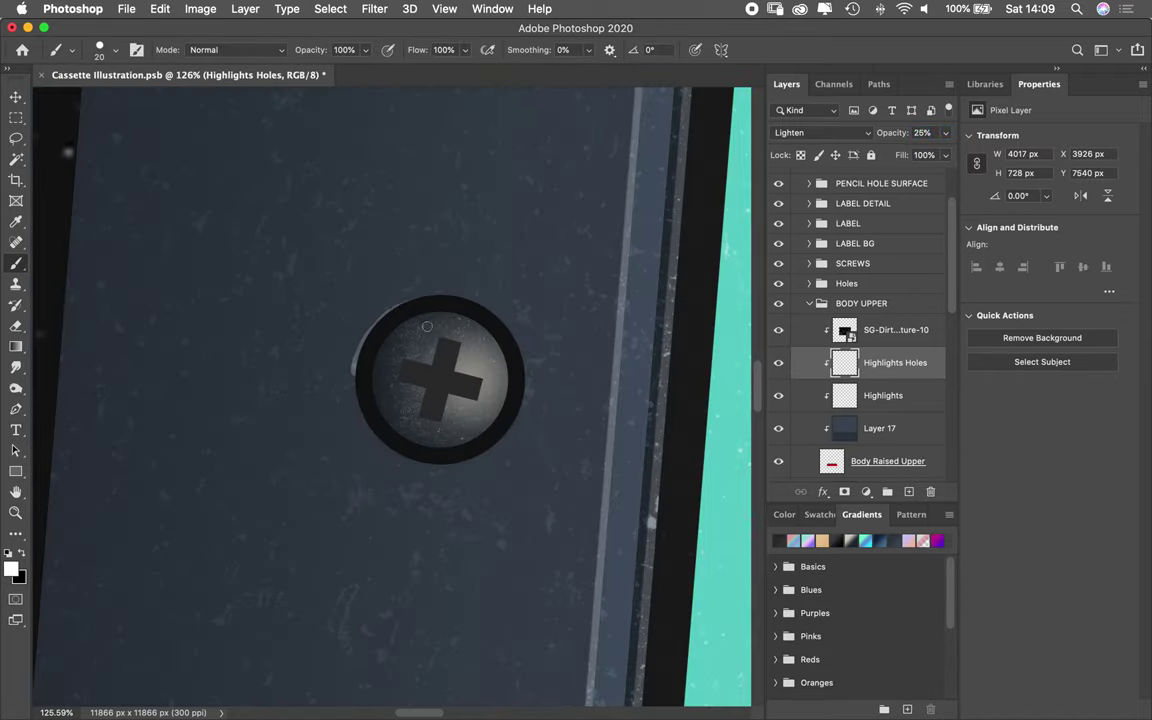
left_click_drag(467, 306, 447, 298)
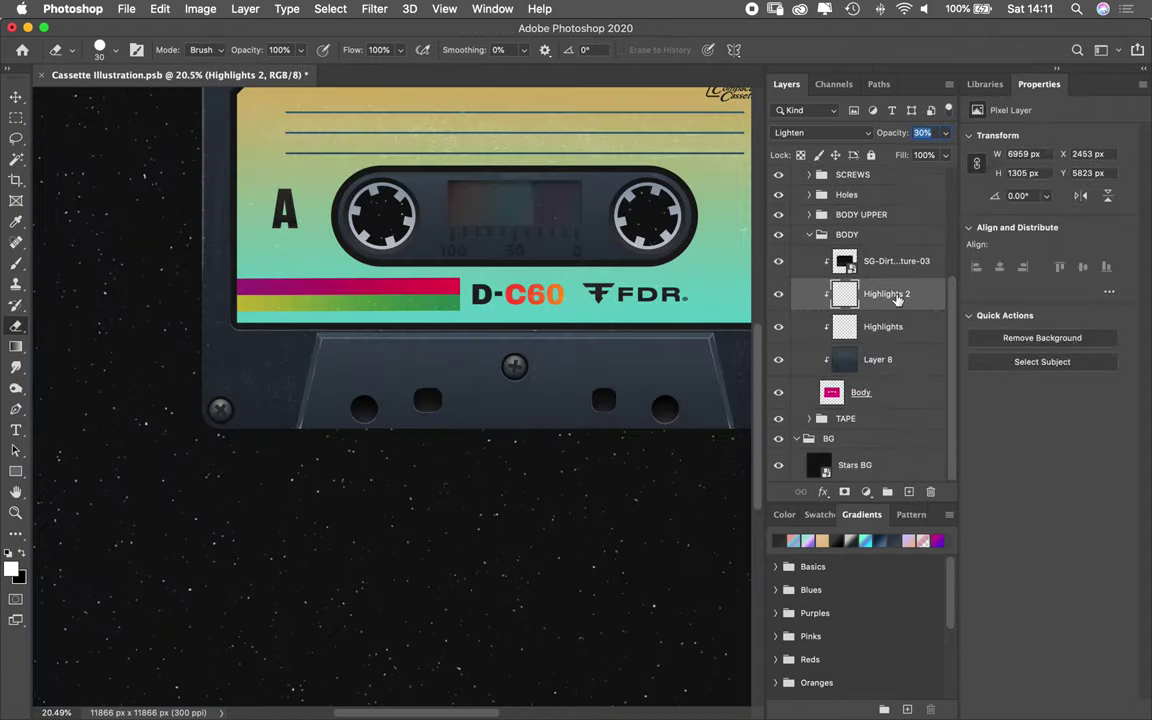
key("Tab")
key("super+0")
key("super+s")
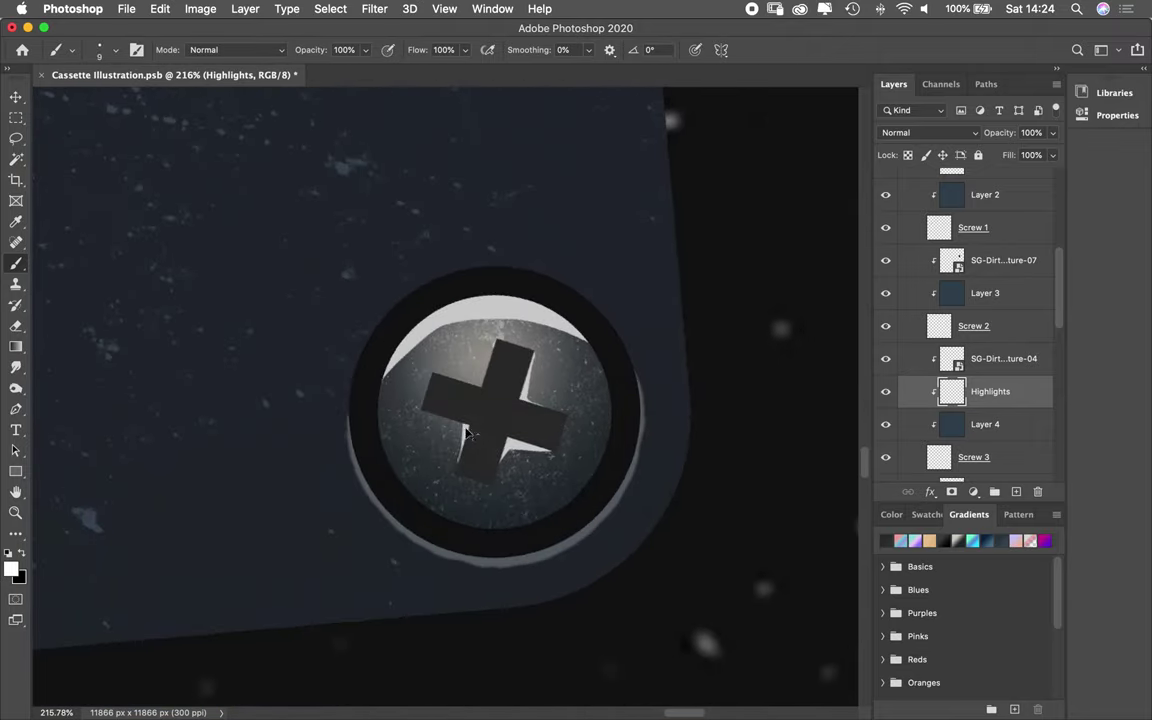
Step: Paint white crescent highlights across the top of the screw head
left_click_drag(560, 300, 481, 478)
left_click_drag(476, 327, 434, 347)
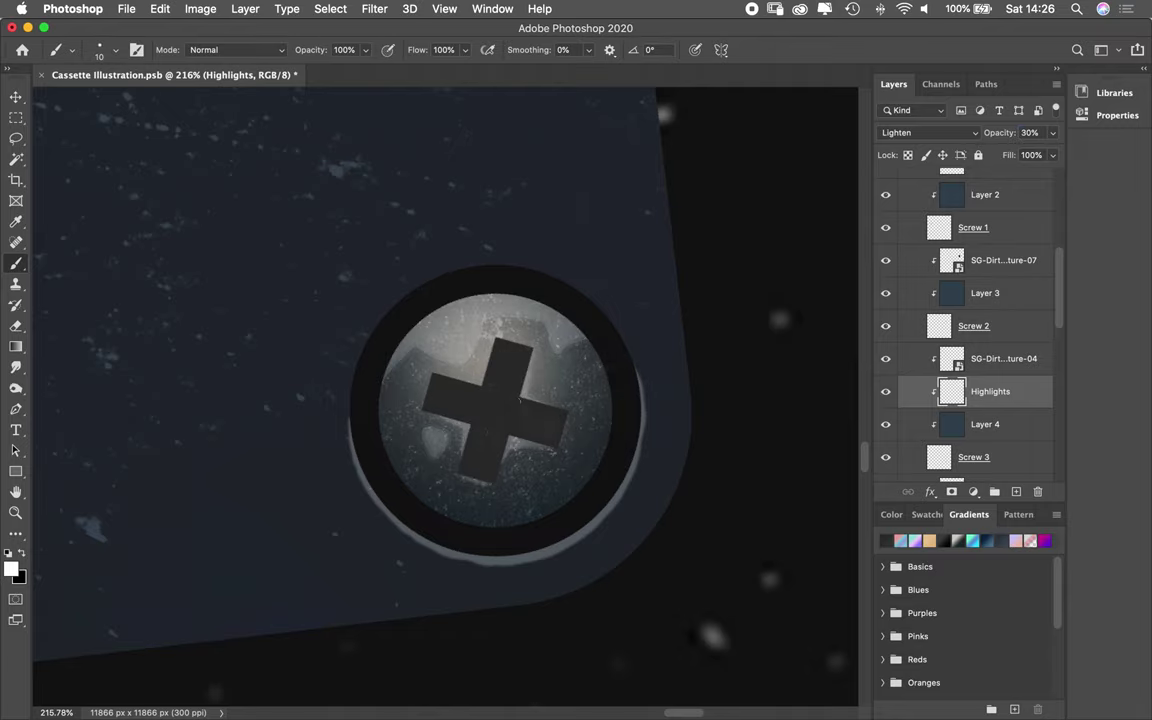
scroll(498, 394, "up", 1)
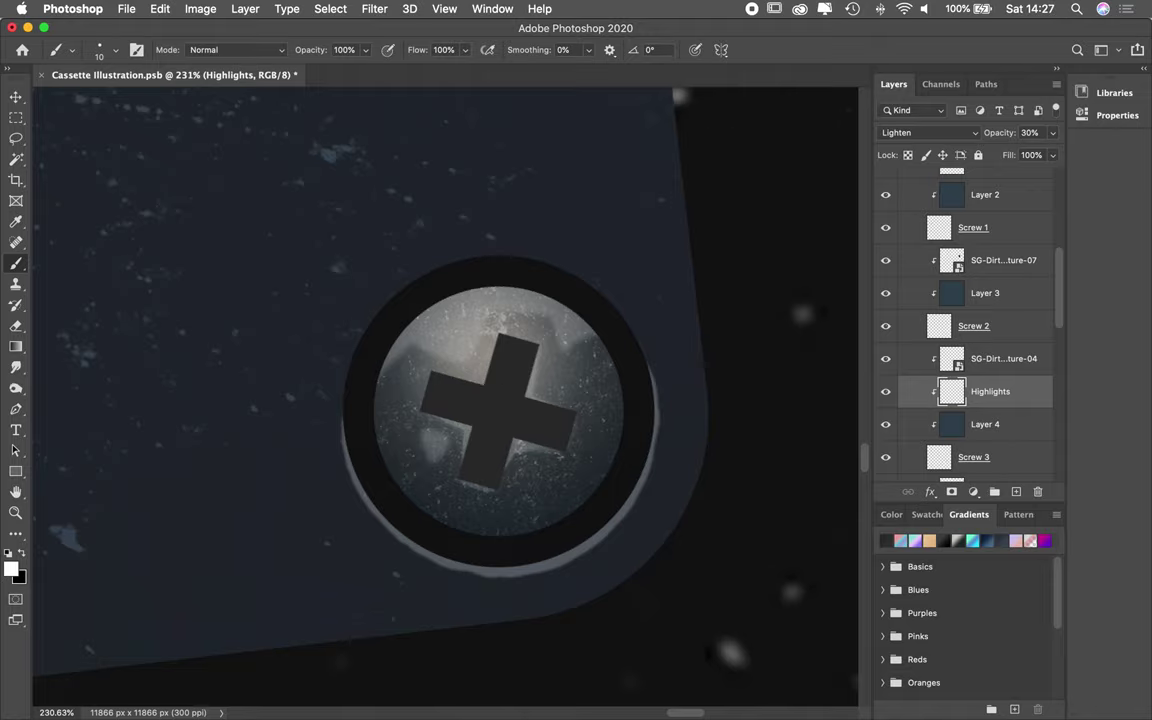
scroll(353, 213, "up", 1)
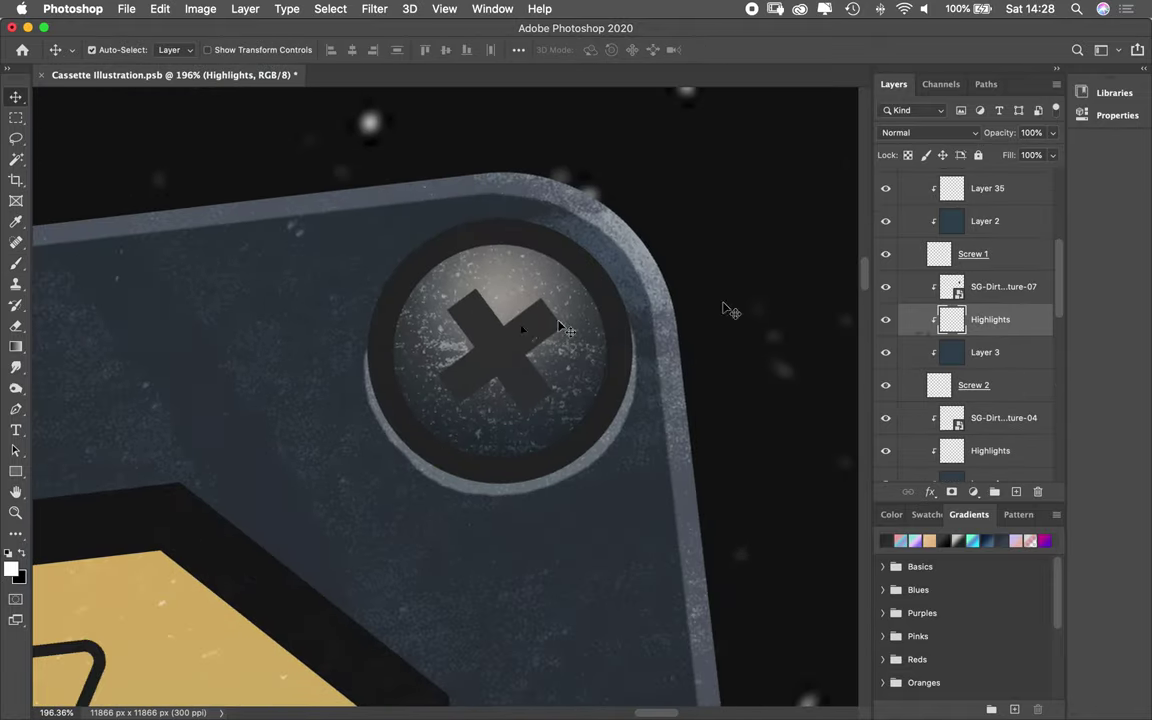
key("b")
left_click_drag(420, 285, 466, 312)
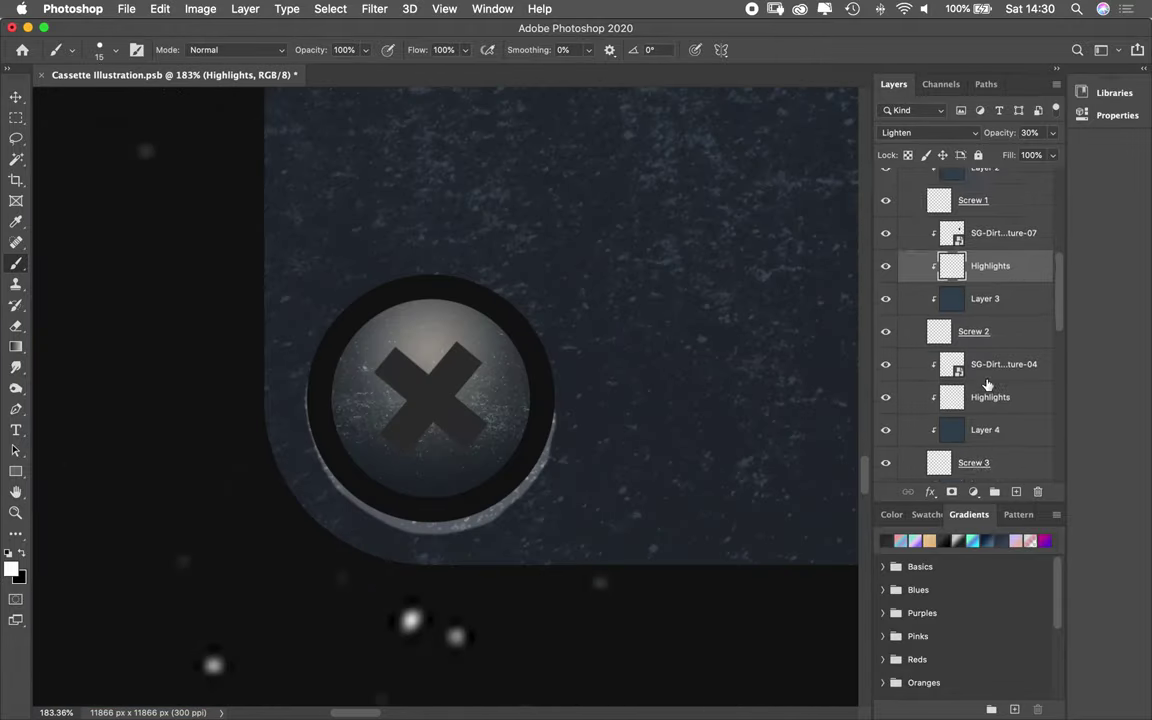
scroll(987, 384, "down", 5)
Step: Add a new Highlights layer for the next screw and paint a white highlight on it
left_click(990, 360)
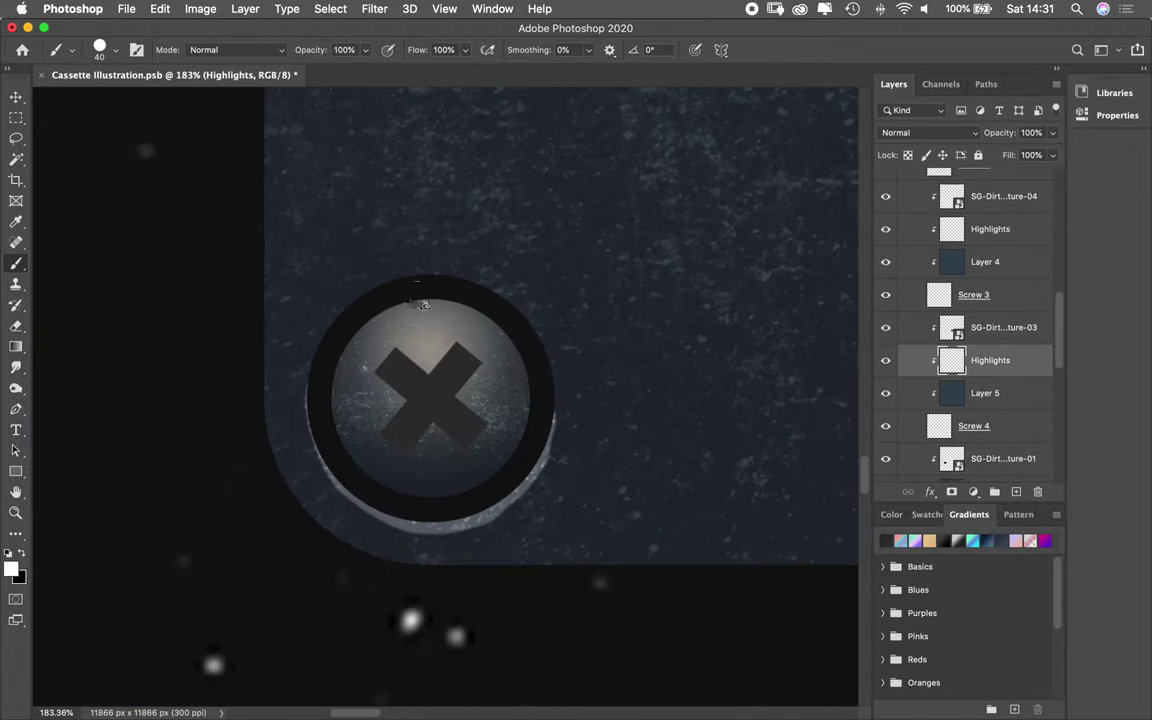
left_click(1014, 491)
double_click(985, 409)
type("Highlights")
key("Return")
mouse_move(405, 310)
left_mouse_down()
mouse_move(340, 370)
mouse_move(515, 330)
left_mouse_up()
key("bracketleft")
key("bracketleft")
key("bracketleft")
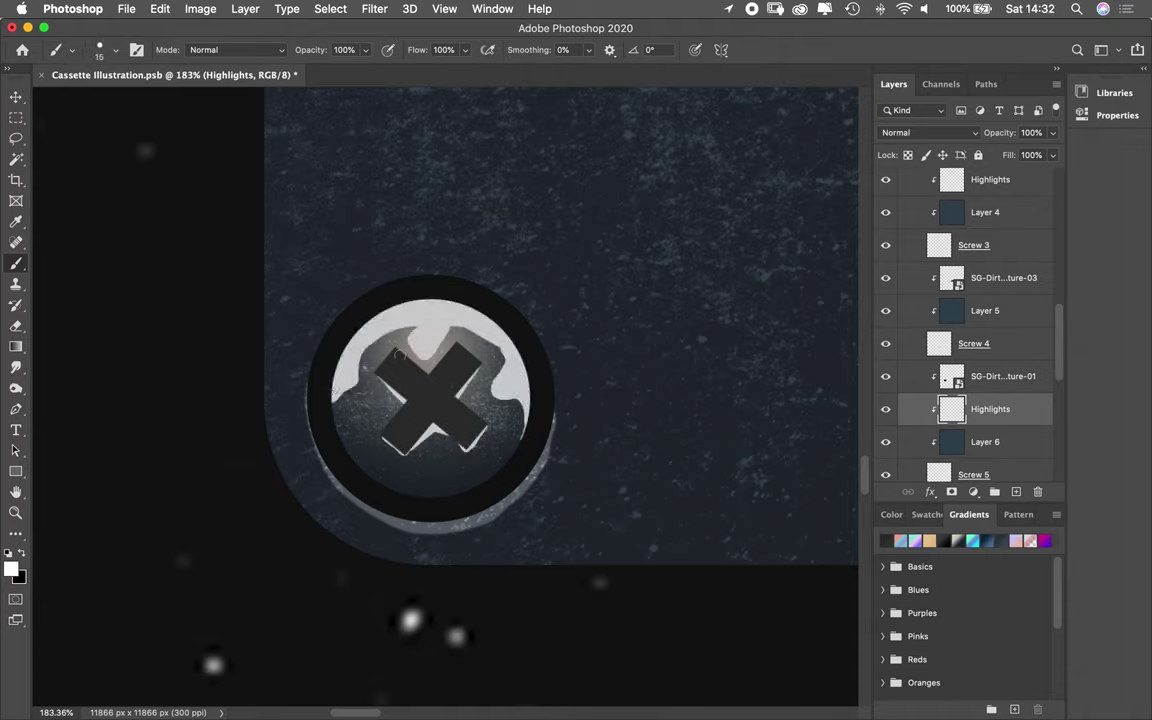
Step: Set the screw's Highlights layer to Lighten at 30% opacity
left_click(928, 132)
left_click(910, 297)
left_click(1030, 132)
type("30")
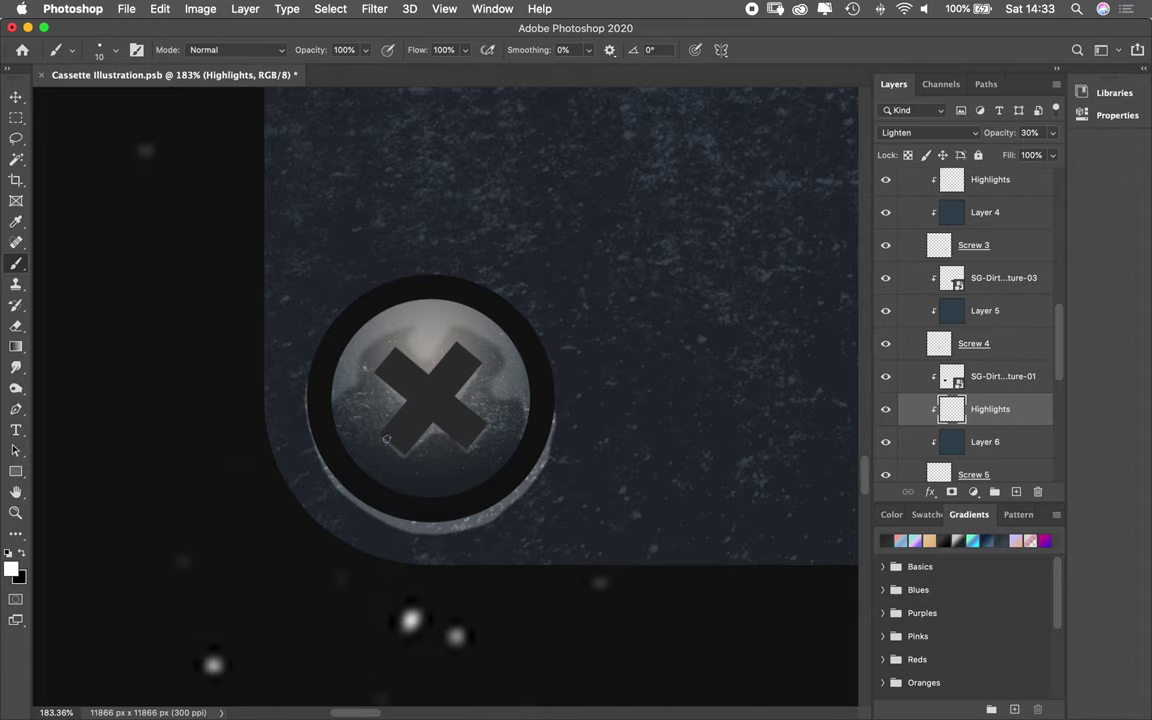
scroll(386, 439, "up", 2)
scroll(440, 392, "down", 10)
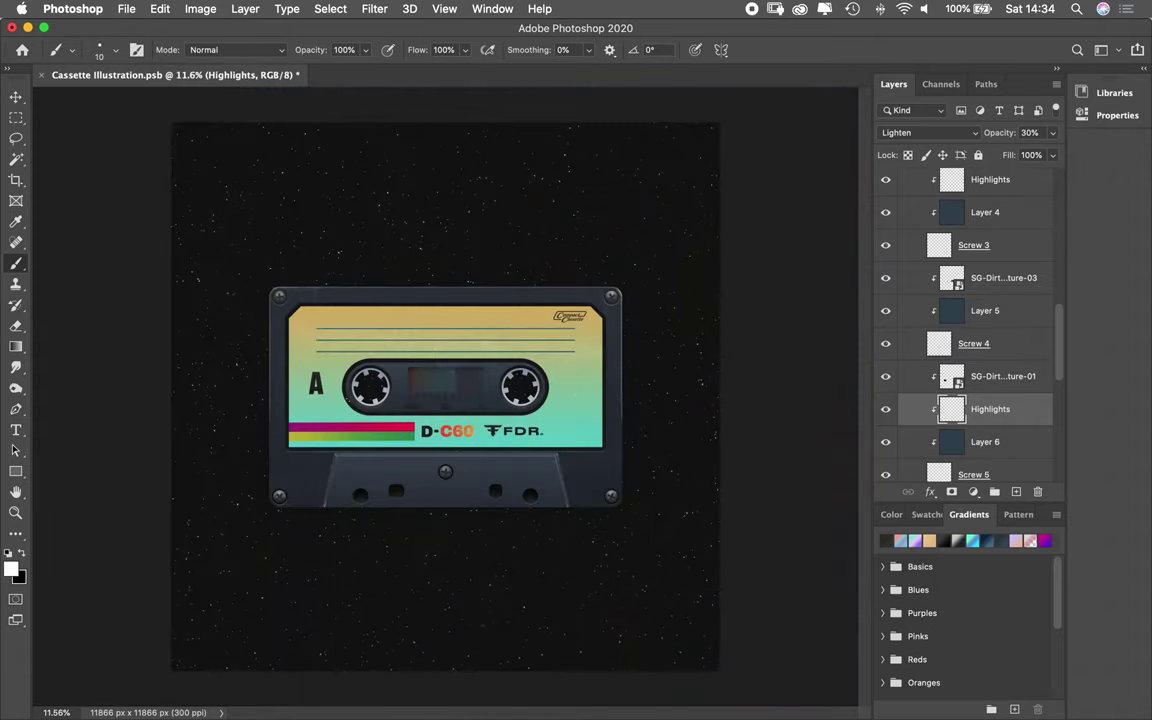
Step: Expand the PENCIL HOLE SURFACE group and rotate the view to follow the angled tick marks
scroll(388, 408, "up", 6)
left_click(916, 218, "super")
left_click(975, 405)
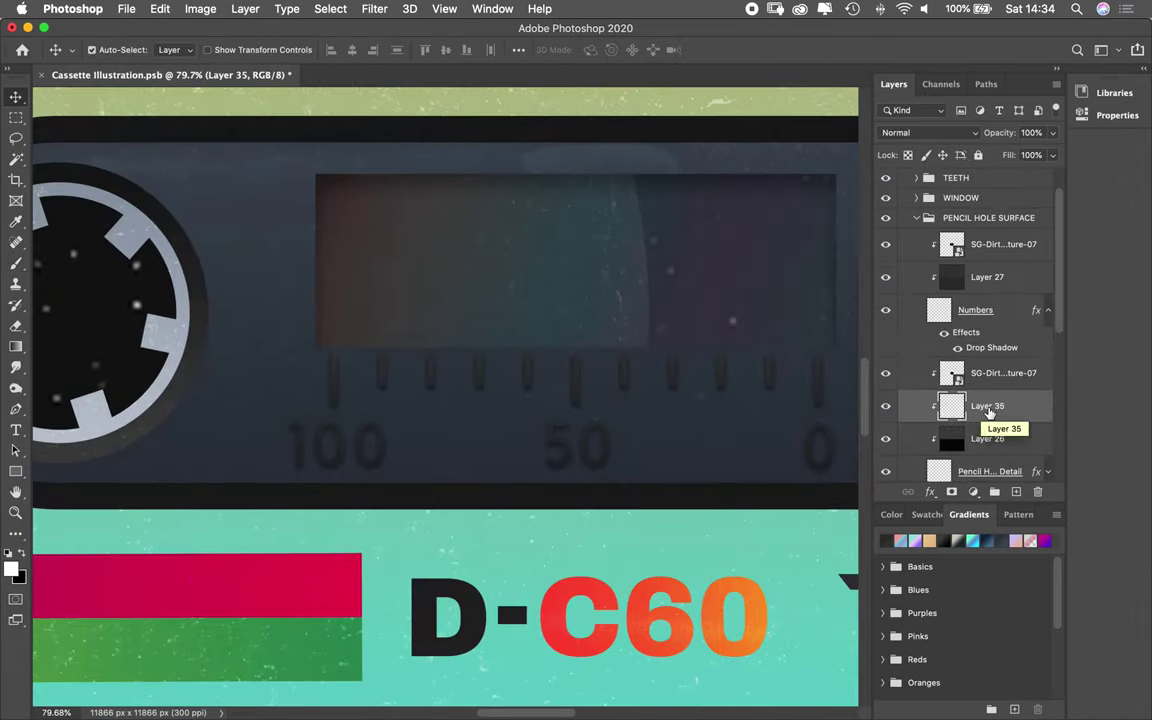
scroll(355, 339, "up", 3)
scroll(355, 339, "up", 3)
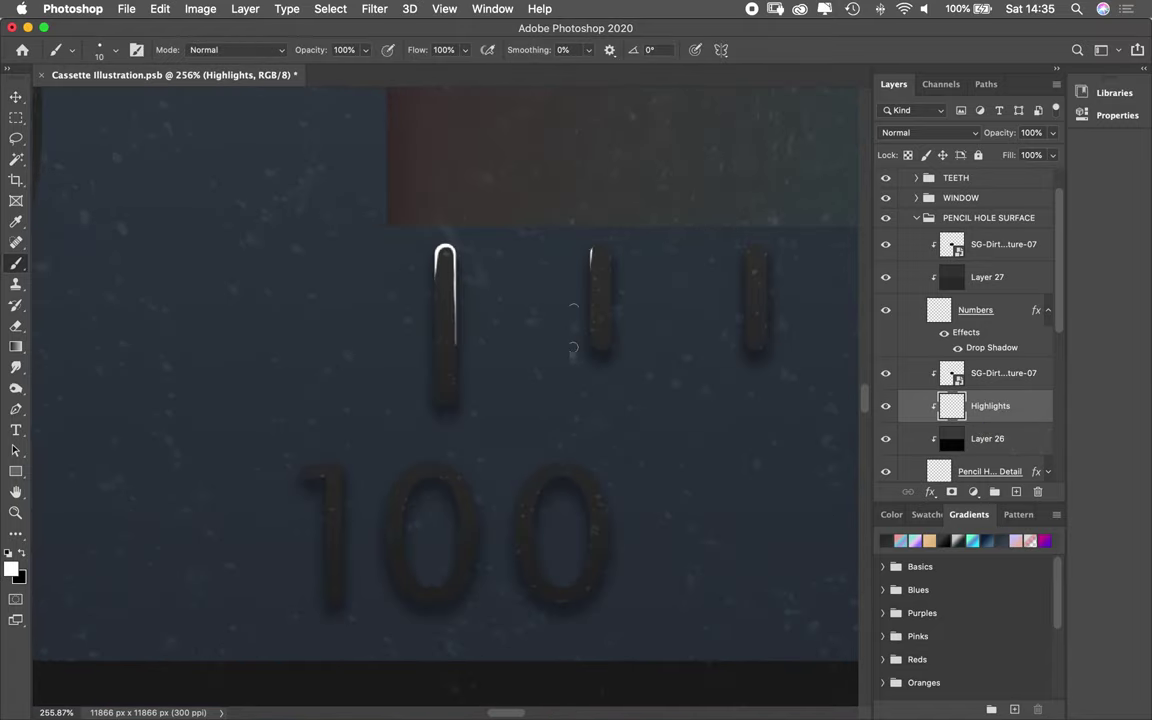
scroll(465, 177, "right", 6)
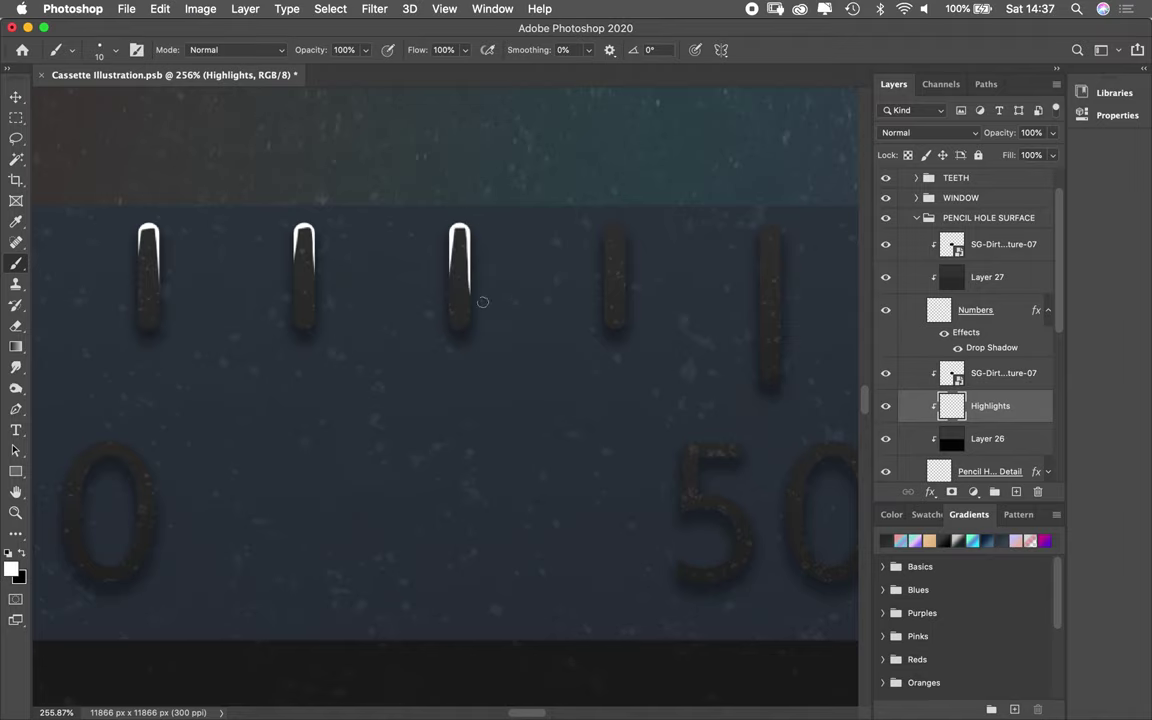
left_click_drag(636, 240, 458, 196)
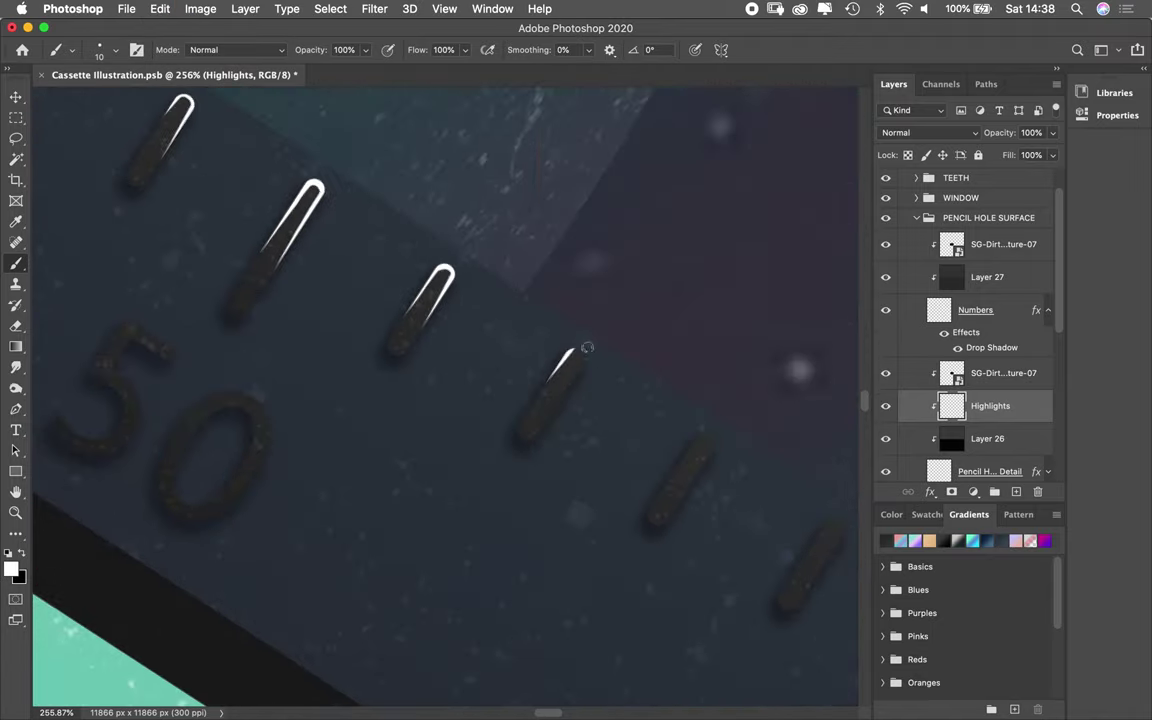
key("x")
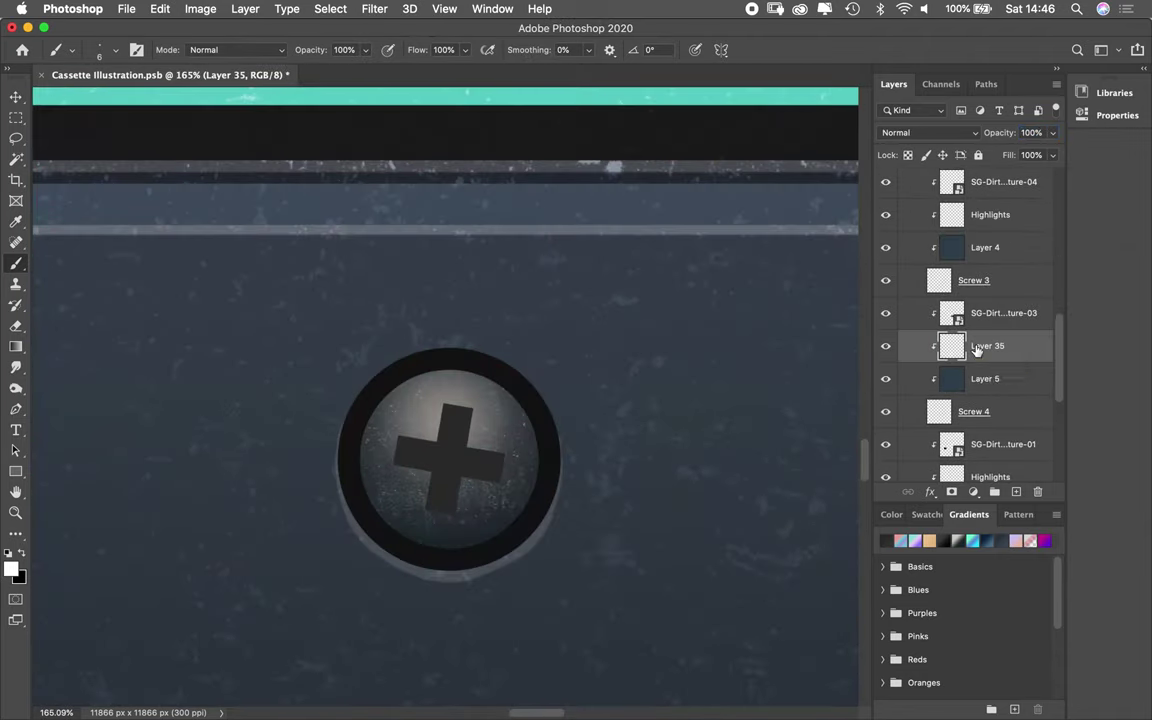
Step: Paint a light highlight across the screw face on a layer named Highlights
left_click(951, 345)
left_click_drag(382, 388, 530, 425)
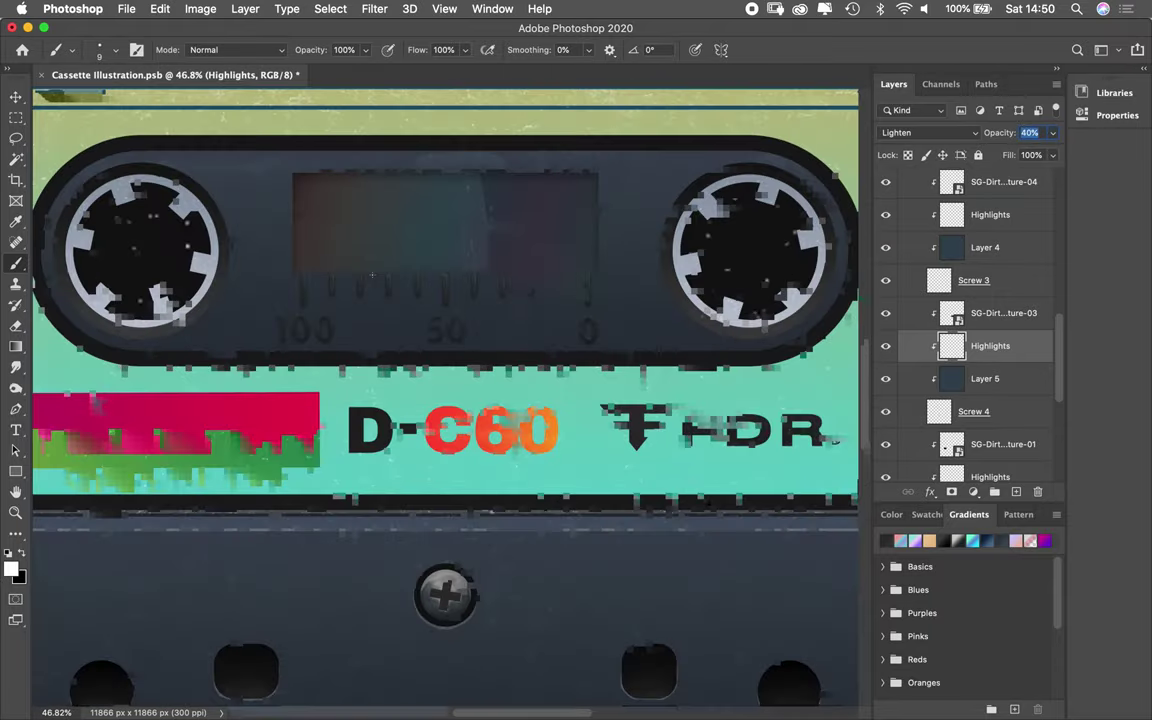
type("Highlights")
key("Return")
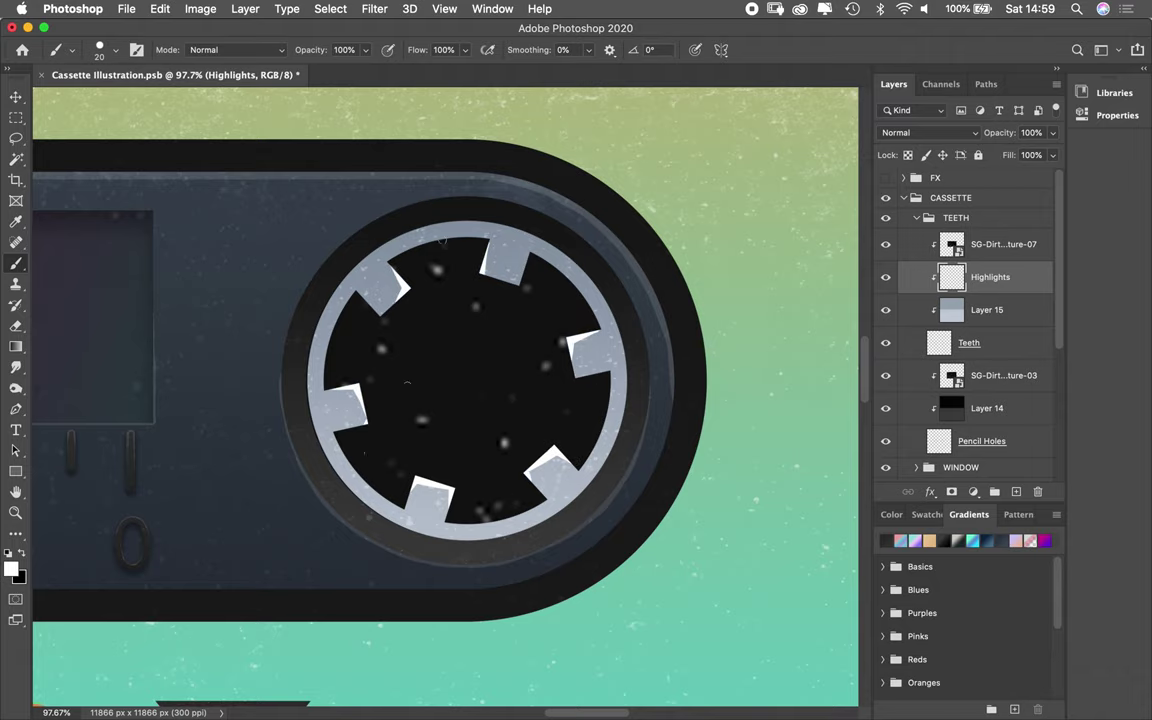
Step: Level the view and paint white highlights on the top and upper-right teeth and the ring's lower-left edge
left_click_drag(598, 340, 338, 435)
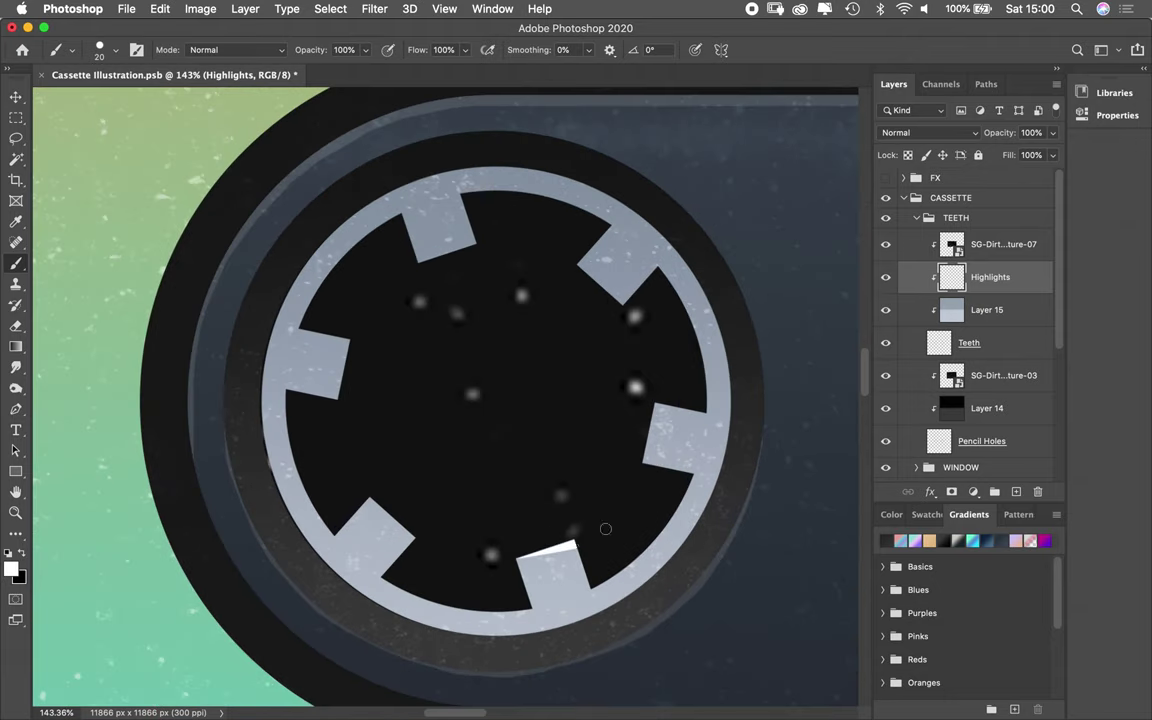
left_click_drag(459, 195, 471, 236)
left_click_drag(609, 229, 582, 263)
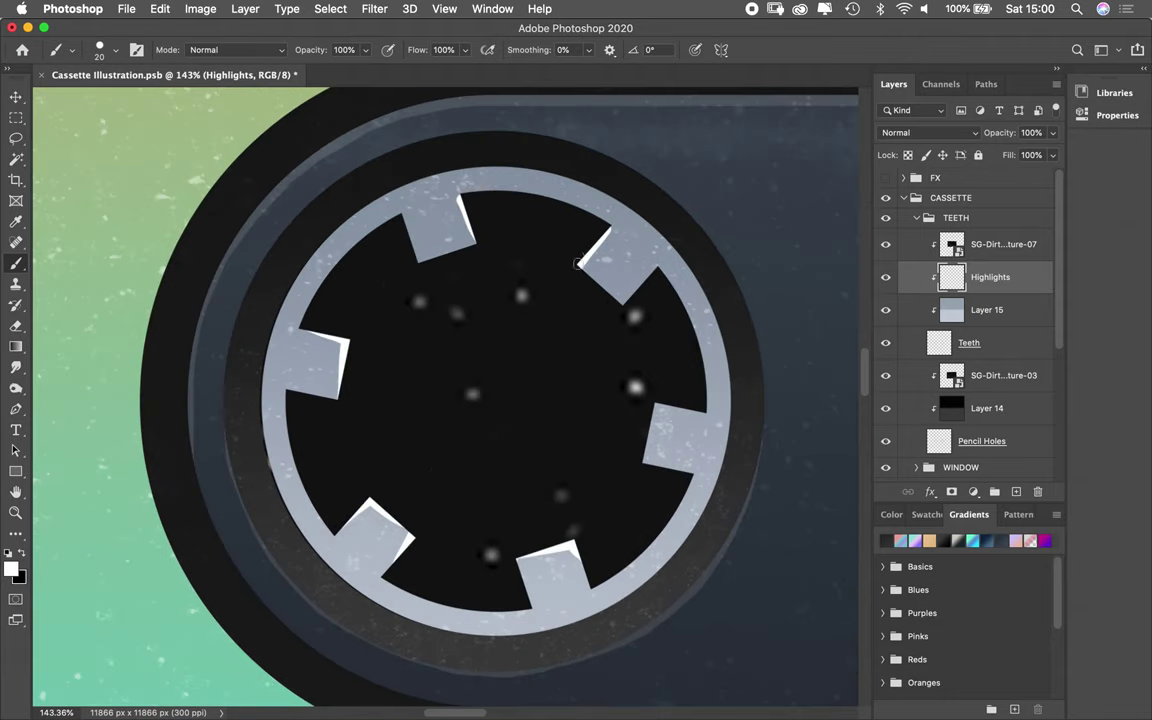
left_click_drag(297, 407, 528, 588)
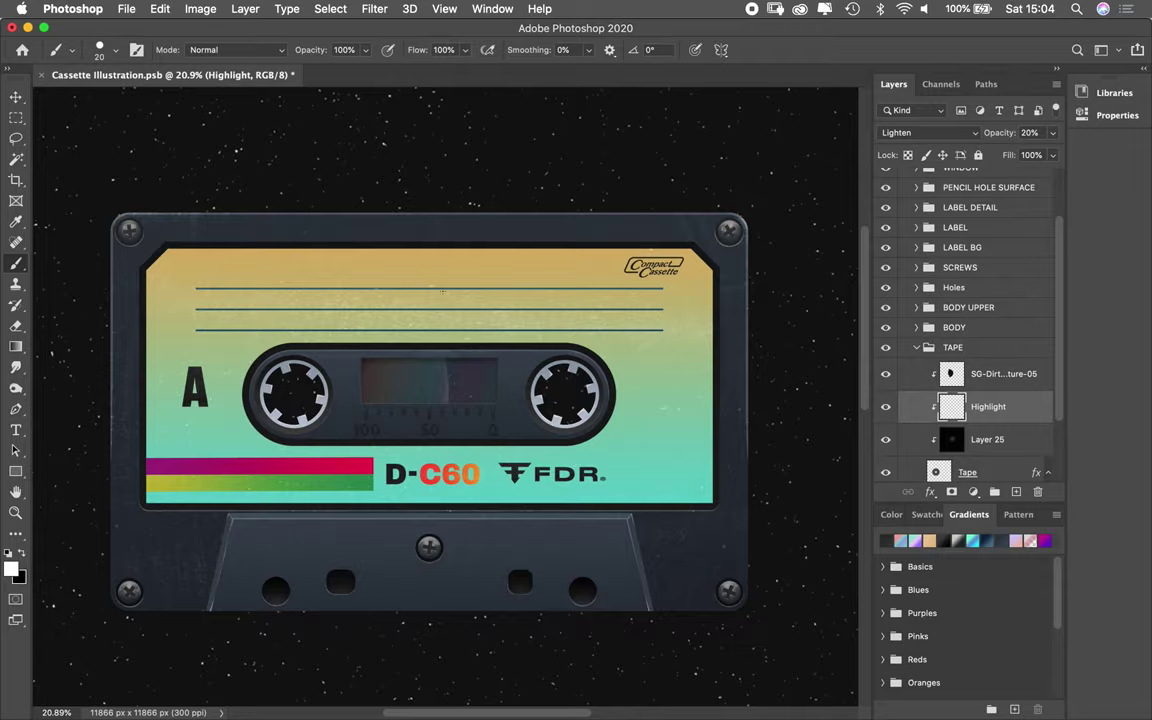
Step: Select and expand the LABEL group, then fit the whole cassette in view
left_click(955, 227)
left_click(916, 227)
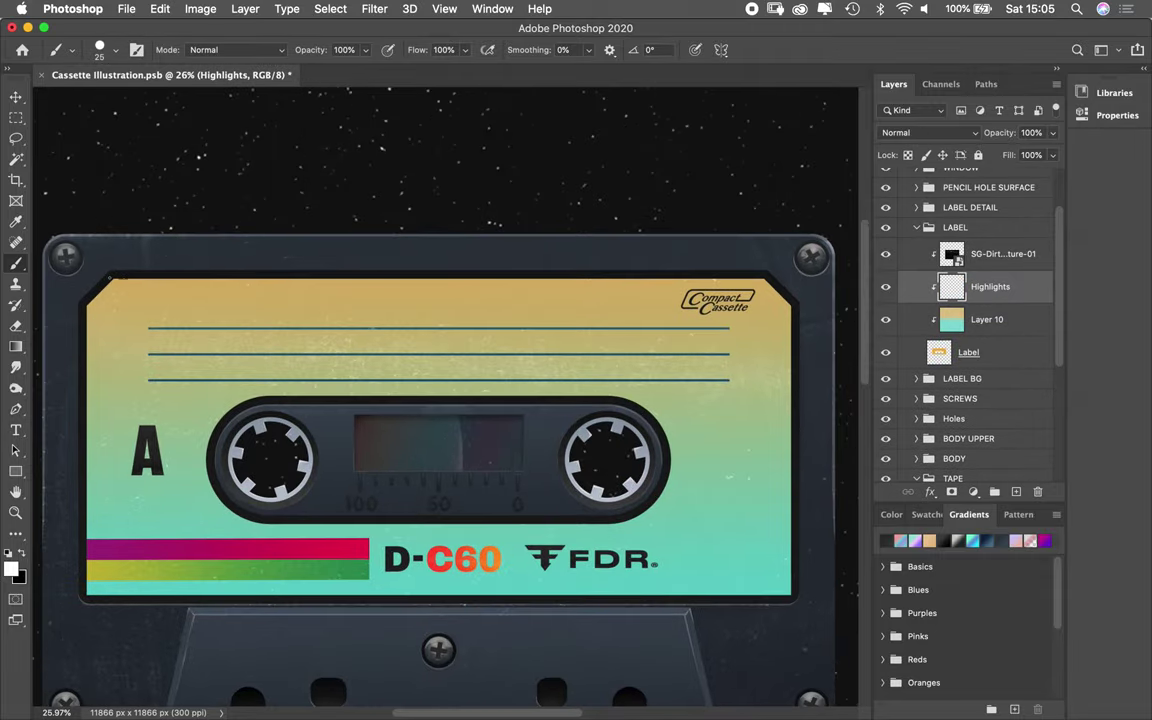
scroll(790, 290, "up", 5)
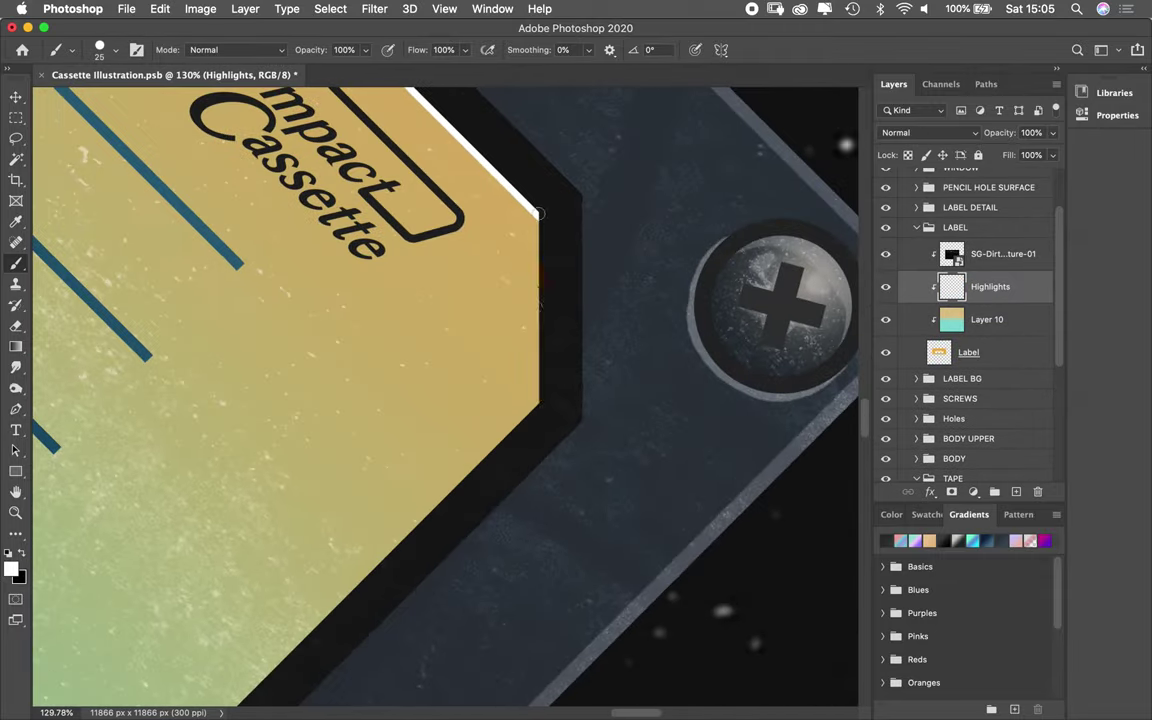
scroll(516, 474, "down", 5)
scroll(465, 578, "up", 4)
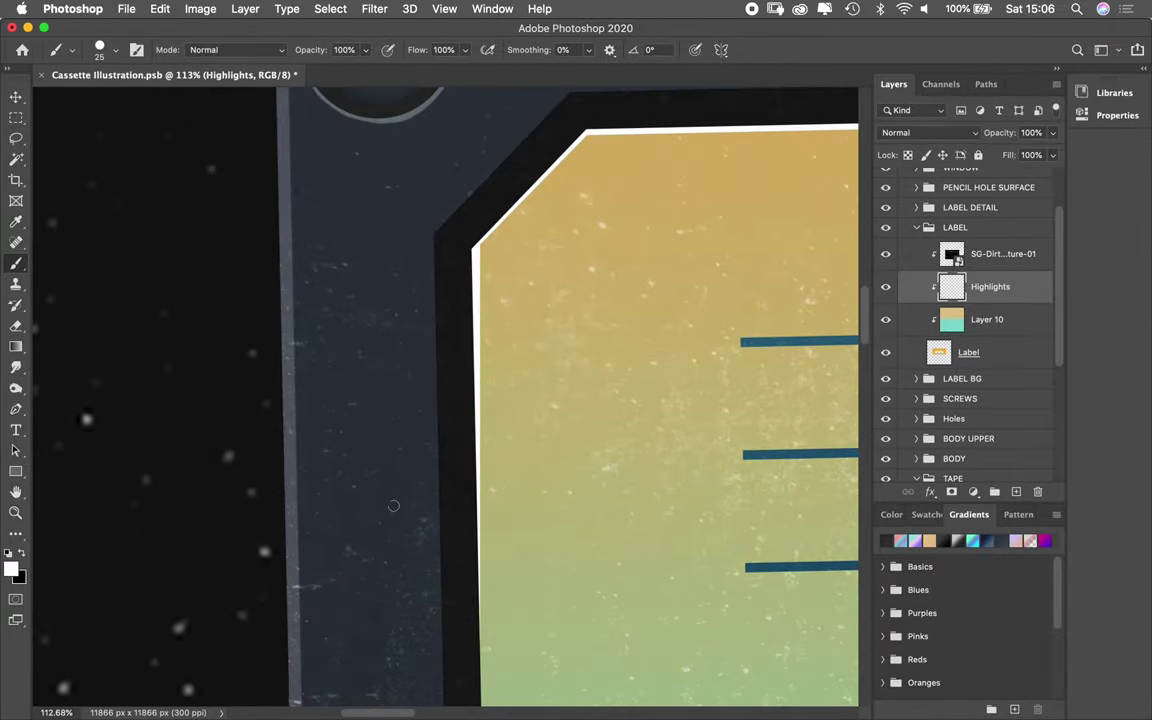
key("super+0")
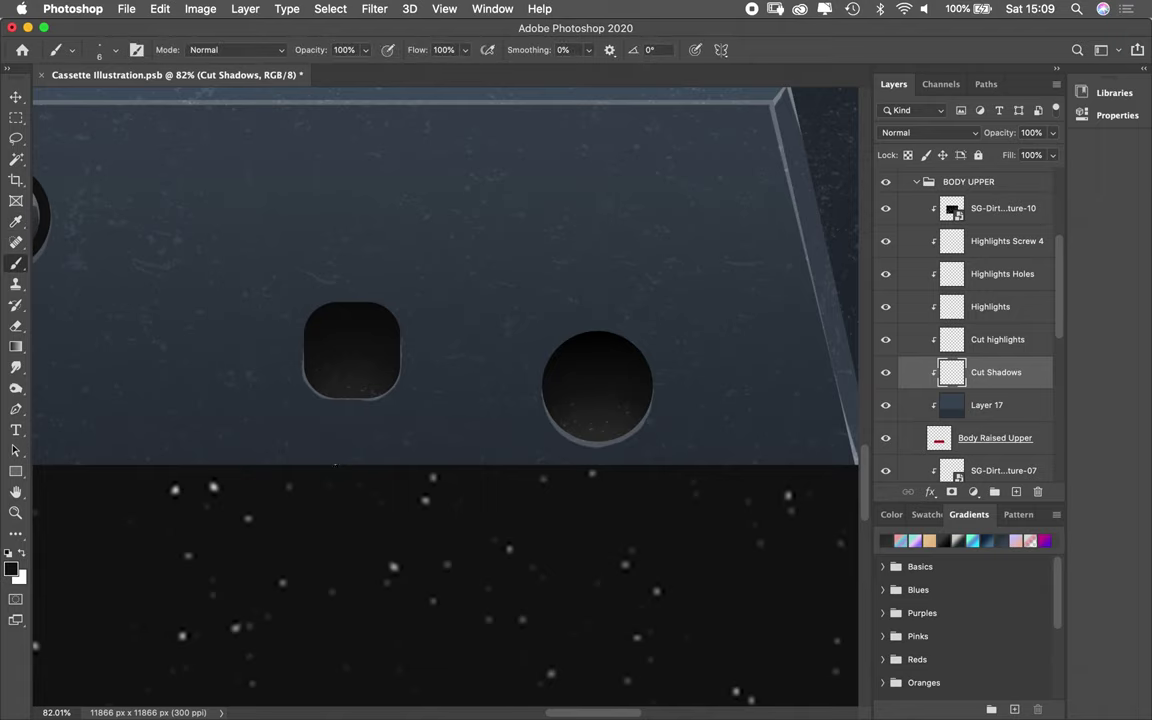
Step: With a smaller white brush, paint highlight shading along the slit's edge on Cut highlights
scroll(334, 420, "up", 3)
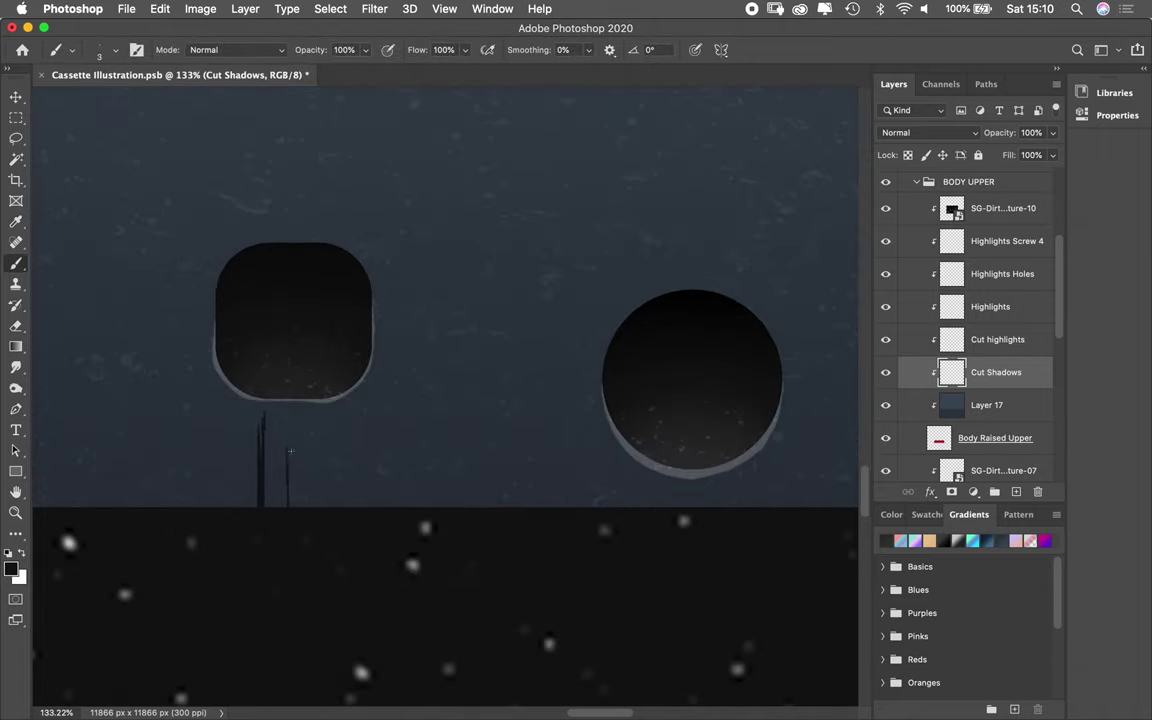
scroll(306, 468, "up", 3)
key("alt+bracketright")
key("x")
key("bracketleft")
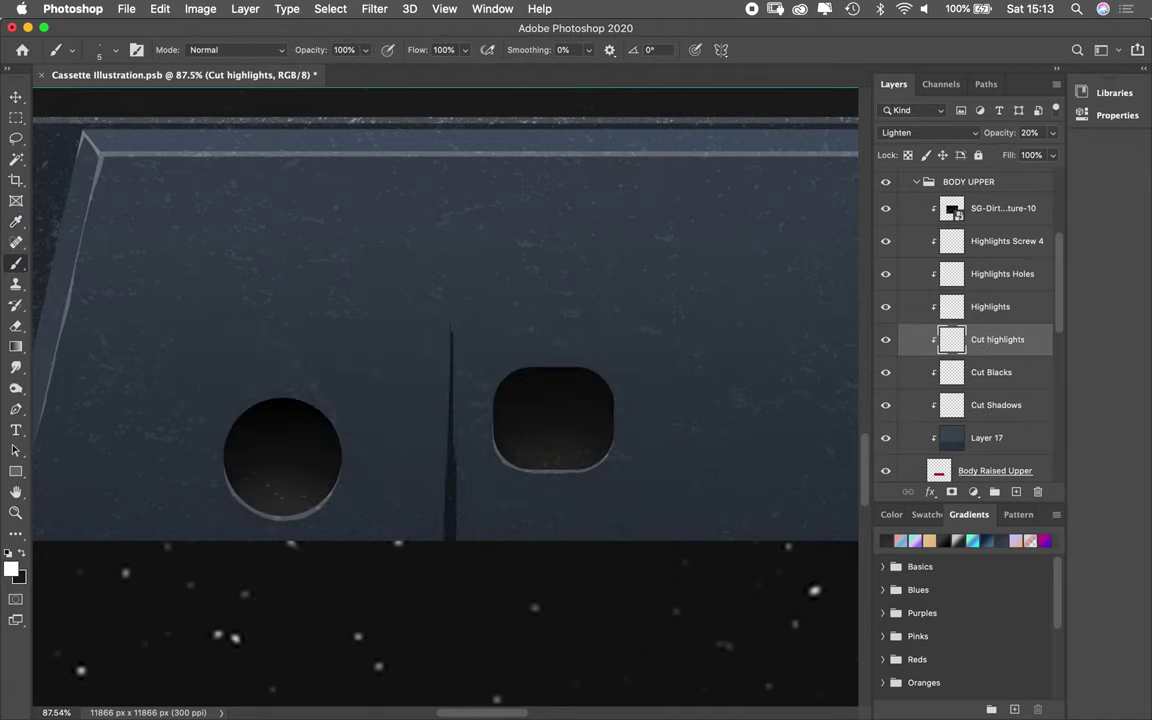
scroll(455, 400, "up", 5)
left_click_drag(452, 517, 469, 537)
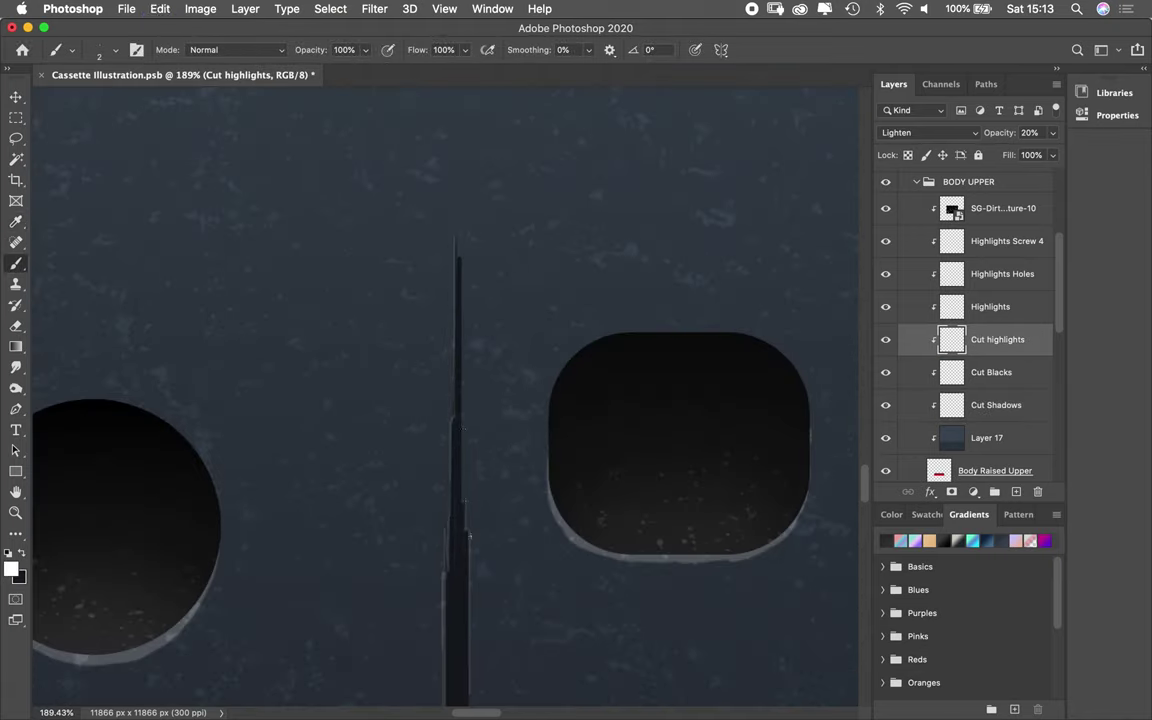
scroll(458, 305, "down", 3)
scroll(389, 403, "up", 4)
Step: Paint a dark shadow streak below the screw on Cut Shadows and Cut Blacks
key("alt+[")
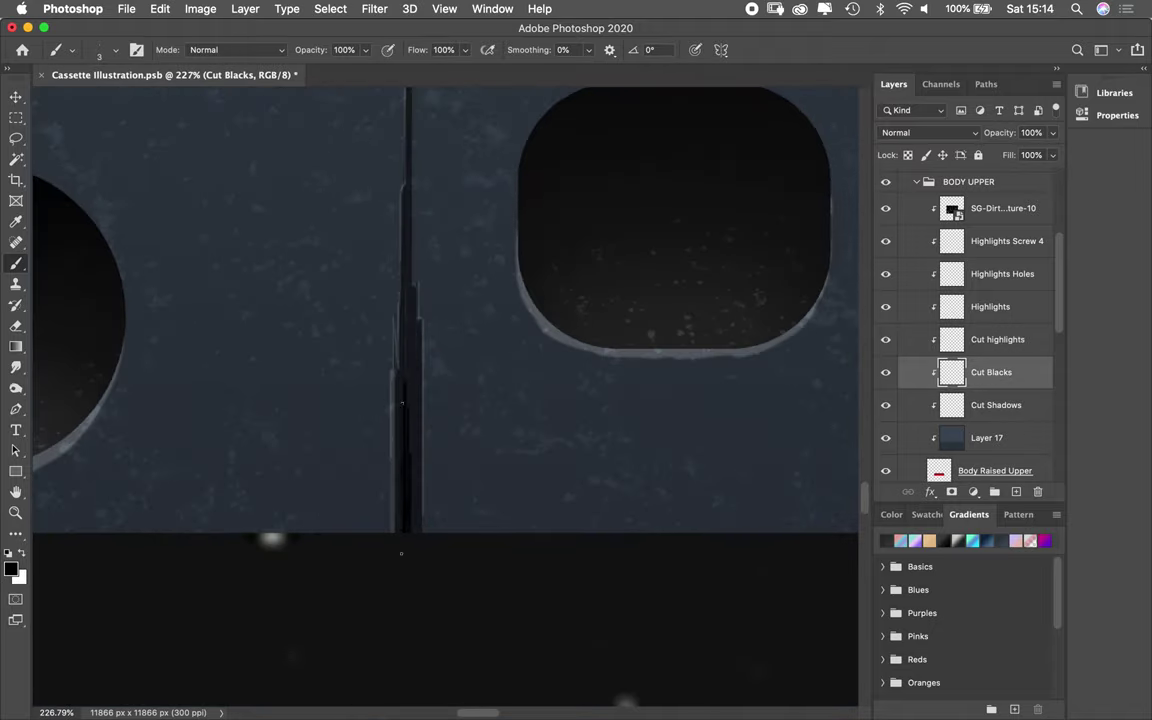
scroll(430, 490, "down", 5)
scroll(435, 490, "up", 5)
key("alt+[")
left_click_drag(380, 572, 385, 600)
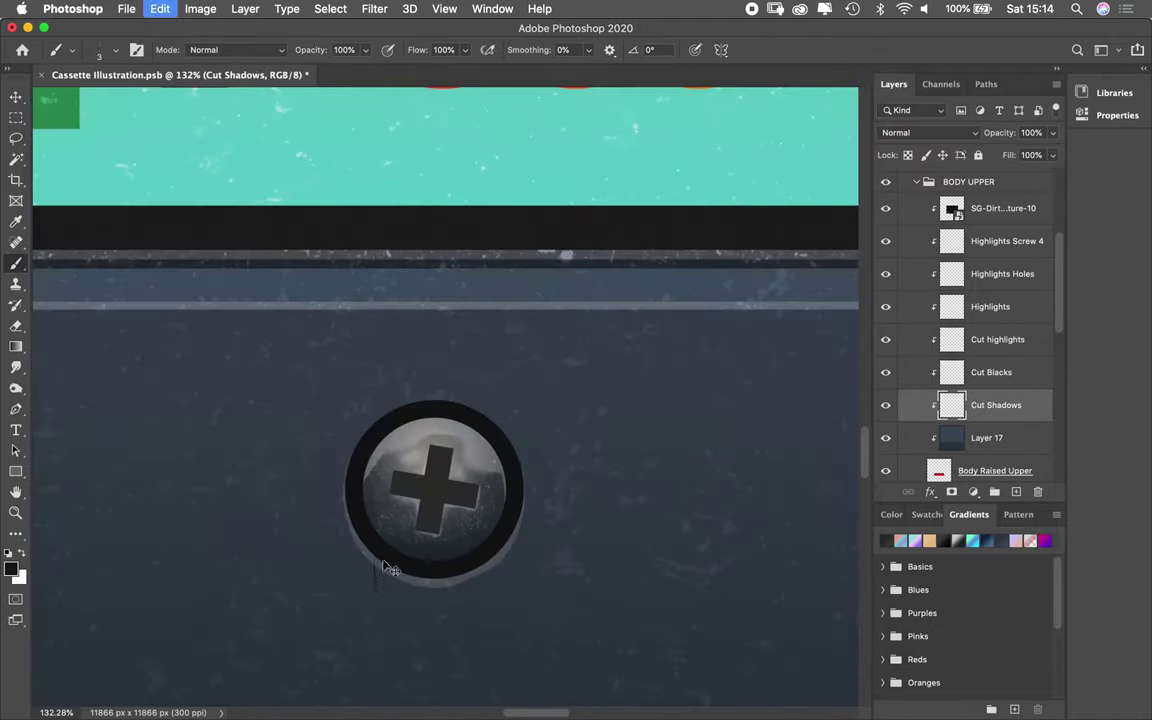
key("alt+]")
key("alt+]")
key("x")
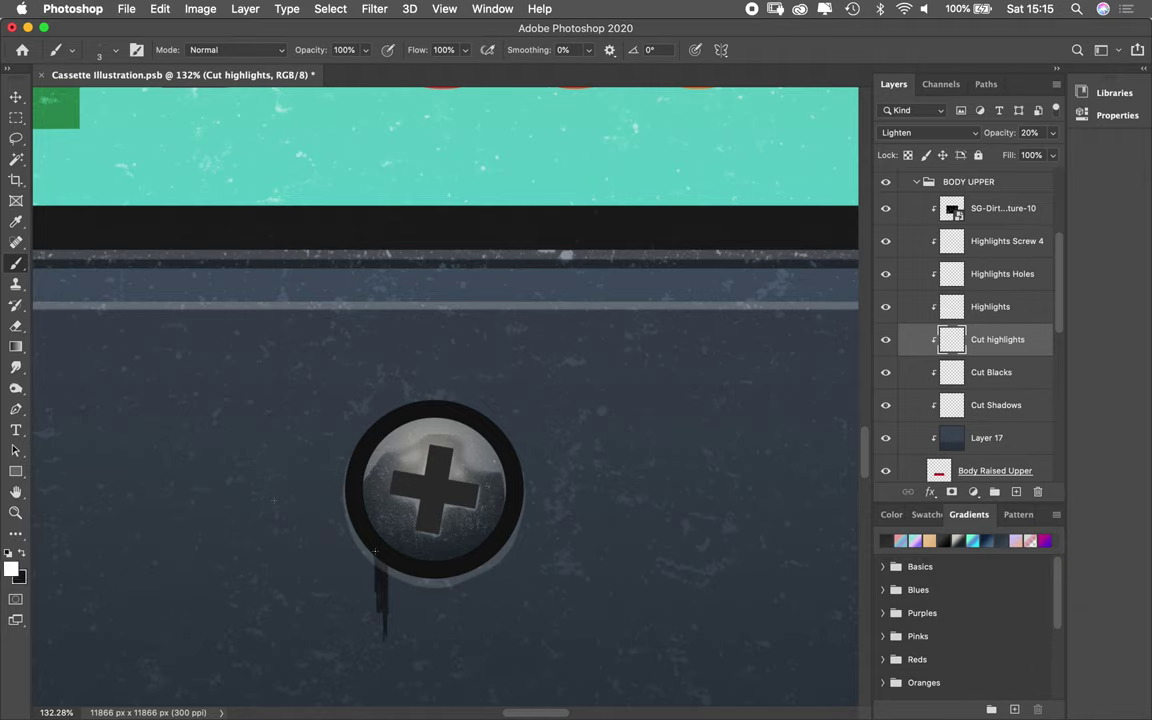
key("alt+[")
key("x")
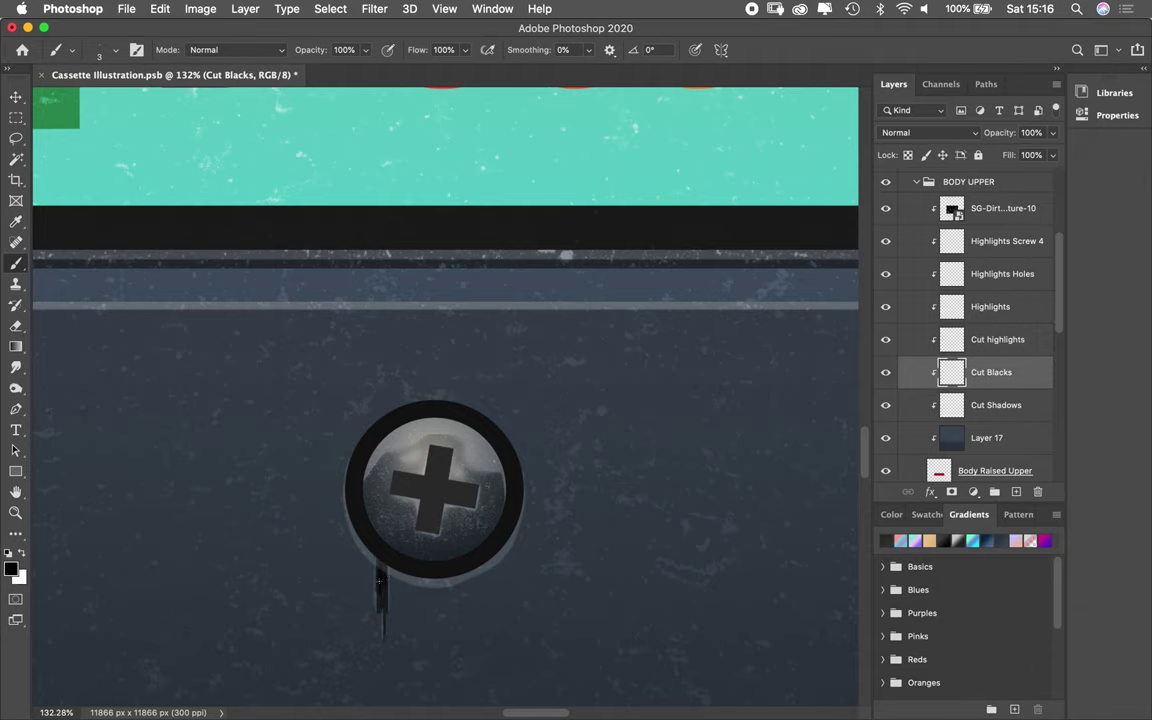
Step: Fit the cassette in view and select the body Highlights and star background layers
scroll(435, 485, "down", 5)
scroll(435, 485, "down", 3)
key("alt+]")
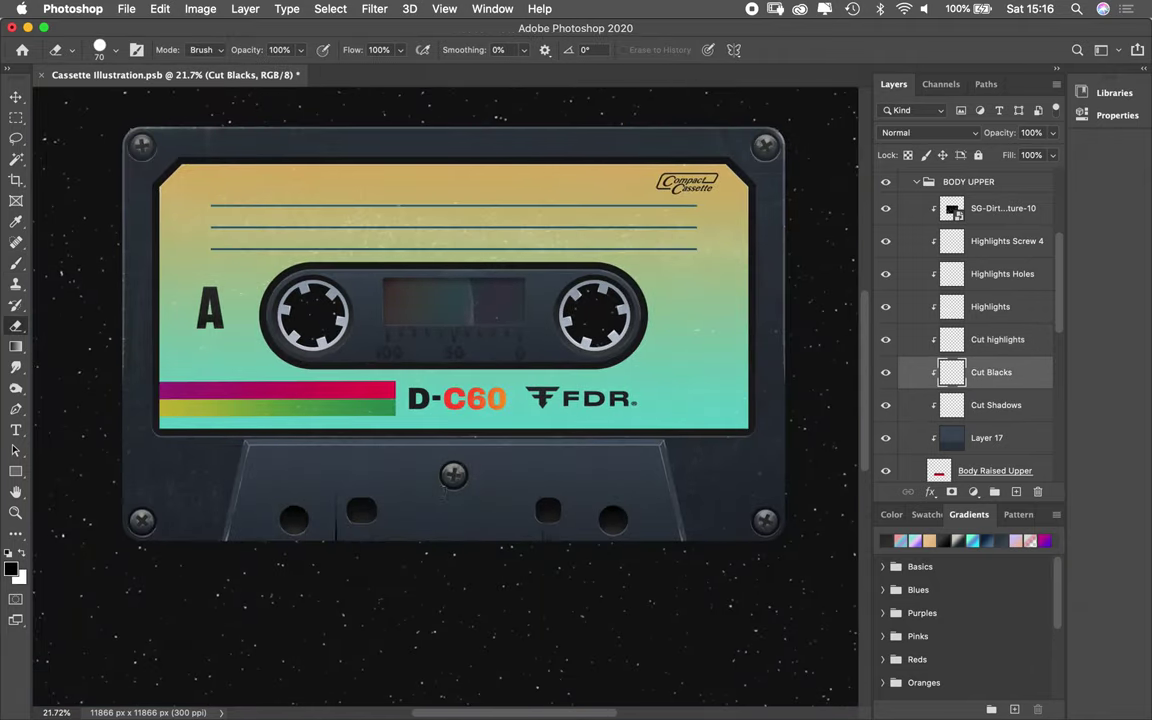
key("v")
left_click(550, 494)
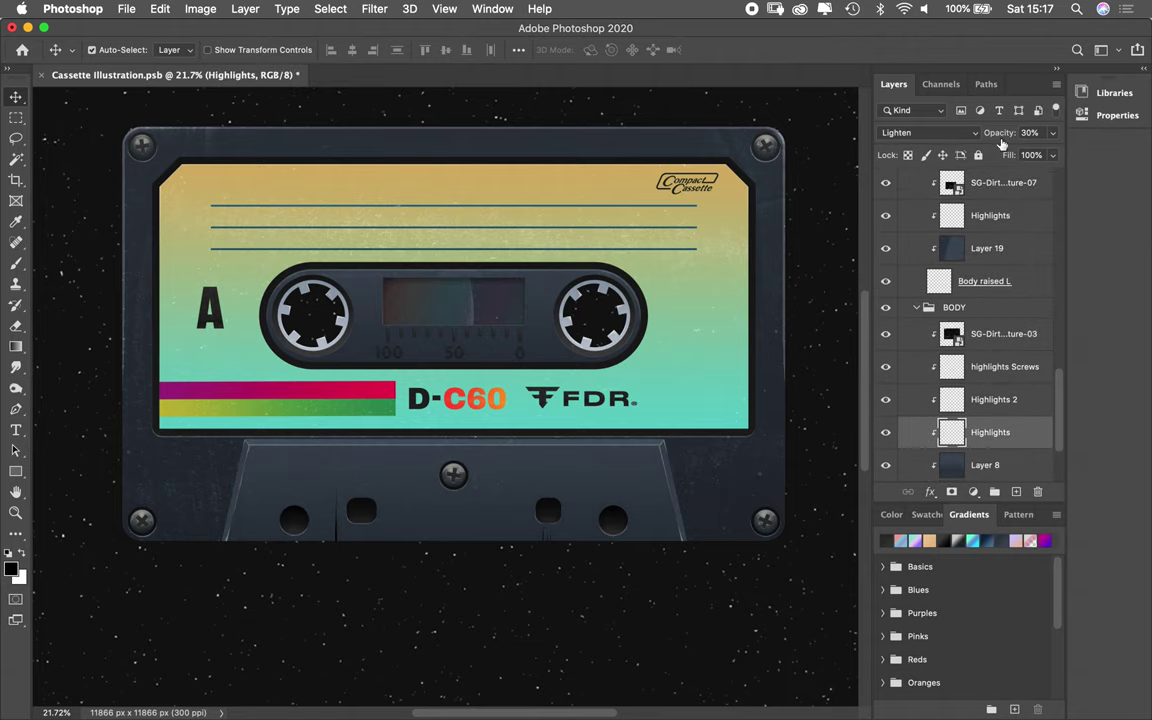
scroll(170, 480, "down", 1)
left_click(170, 480)
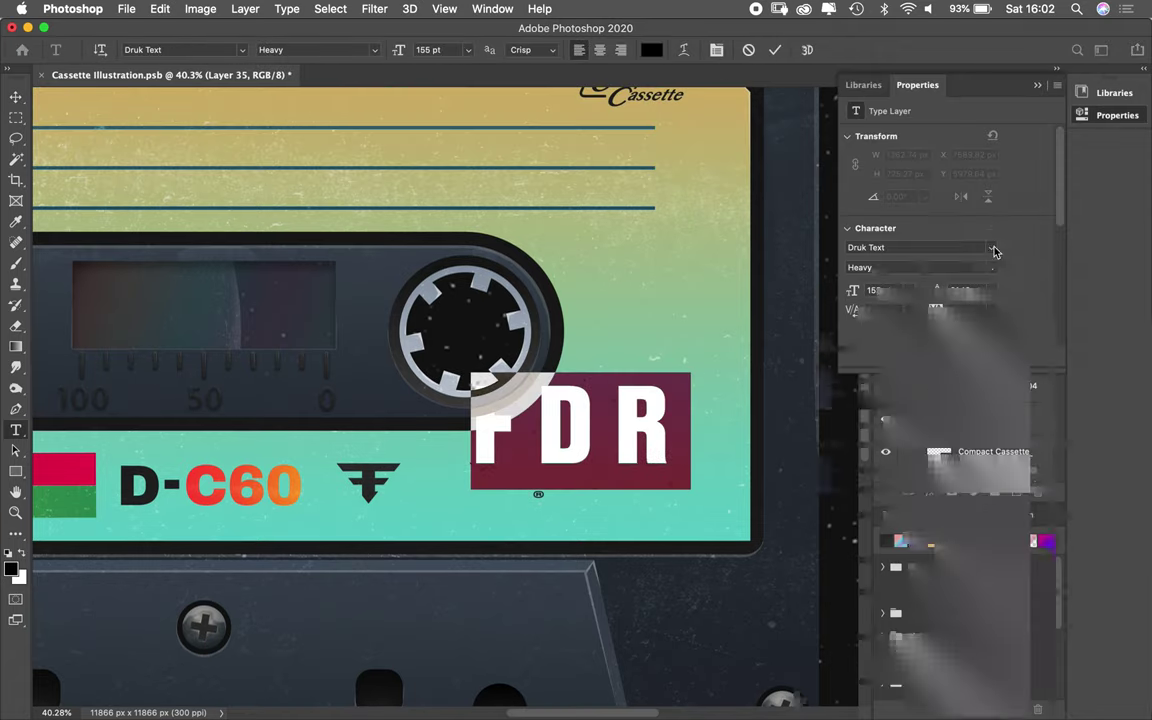
Step: Set FDR in Didot, move it beside the F logo, and line up the ® mark
left_click(995, 251)
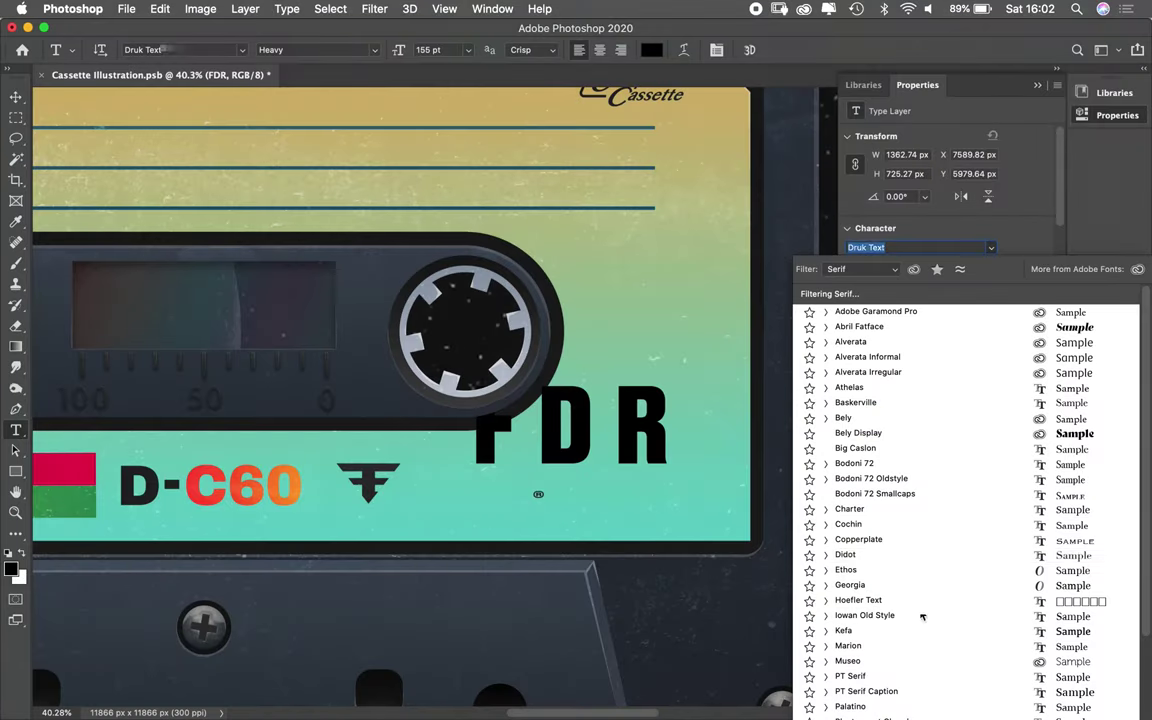
left_click(950, 551)
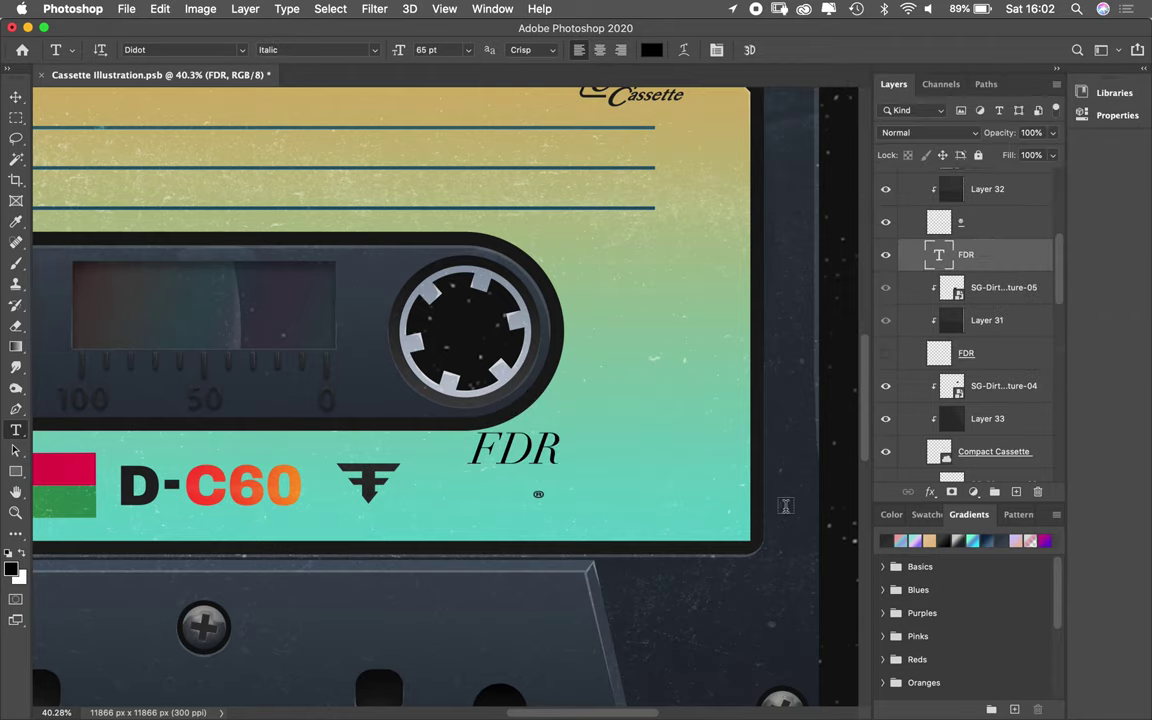
scroll(998, 290, "down", 3)
left_click_drag(368, 483, 388, 483)
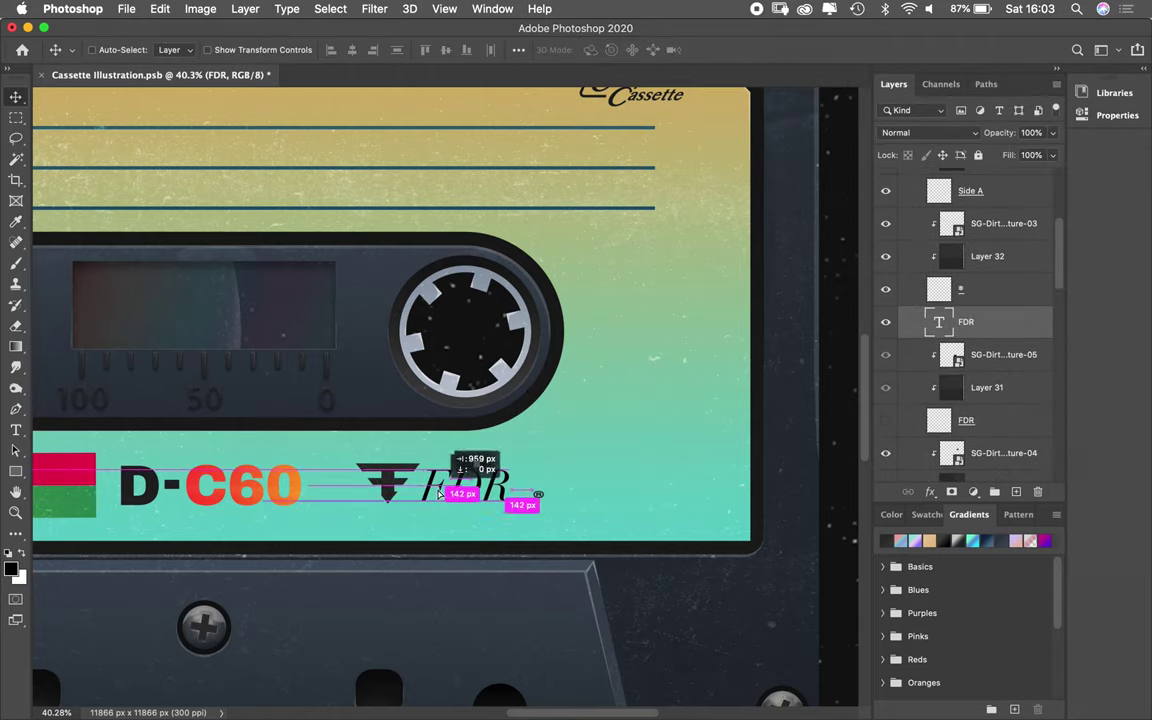
left_click(983, 277)
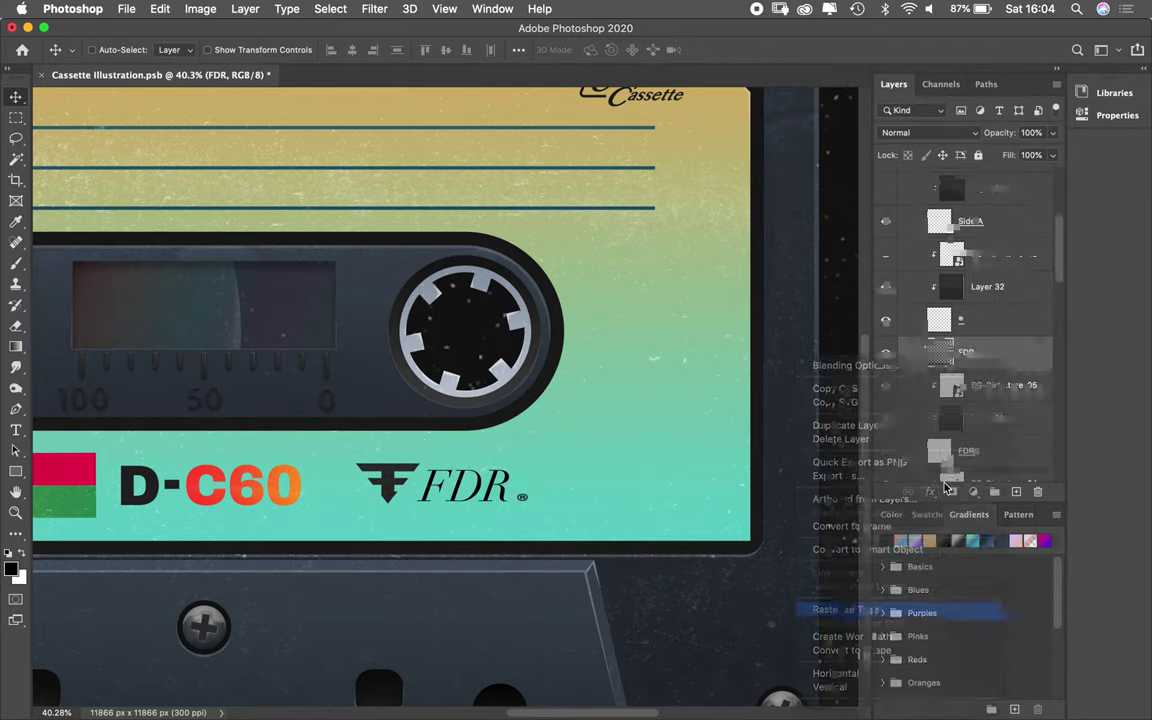
left_click(573, 391)
scroll(578, 389, "down", 5)
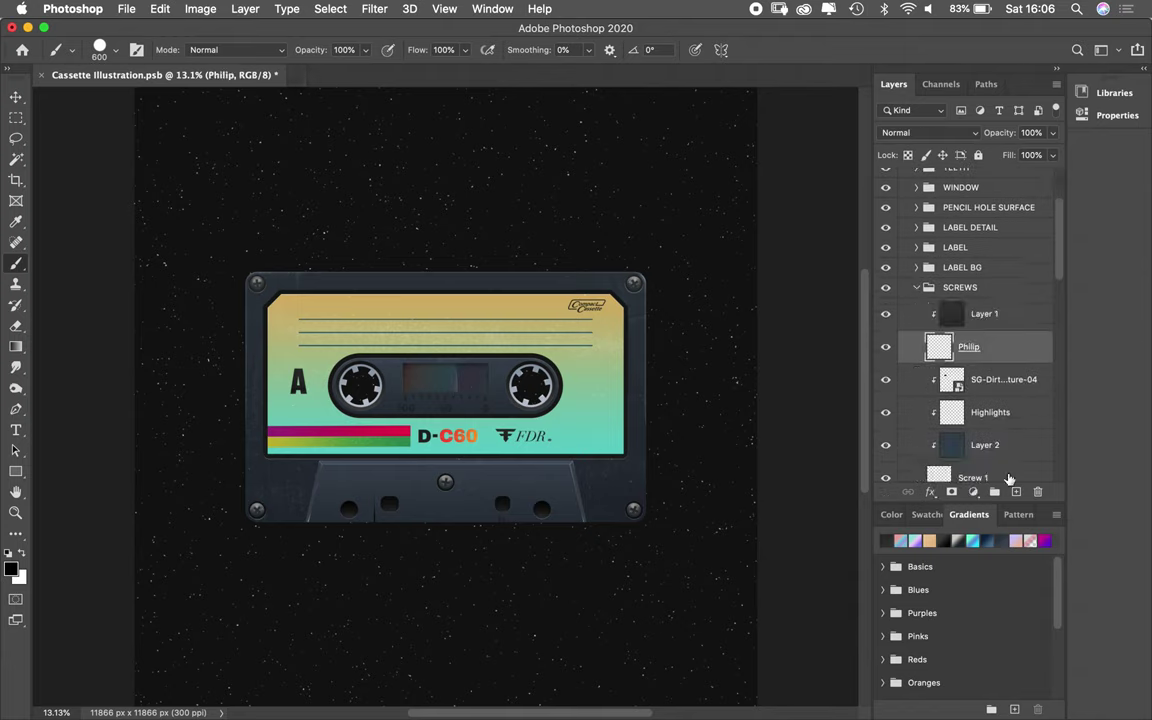
Step: Add a new screw-details layer and sample a screw colour with a smaller brush
left_click(1015, 491)
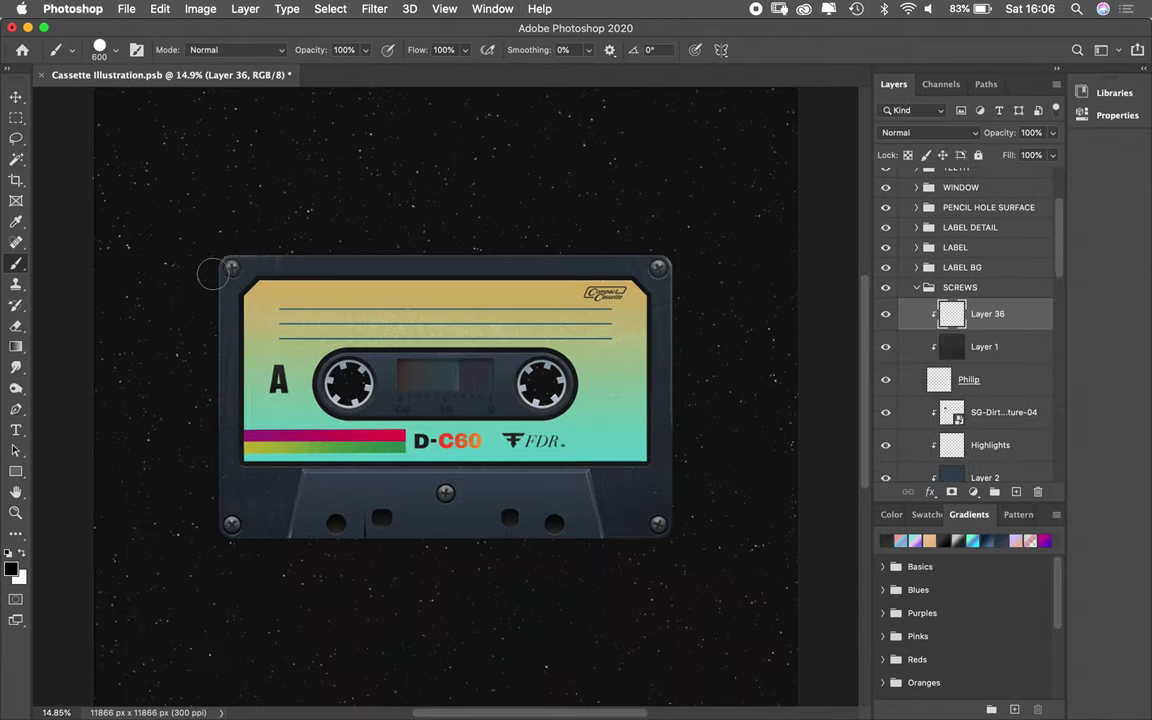
scroll(211, 265, "up", 10)
key("bracketleft")
key("bracketleft")
key("bracketleft")
left_click(341, 310, "alt")
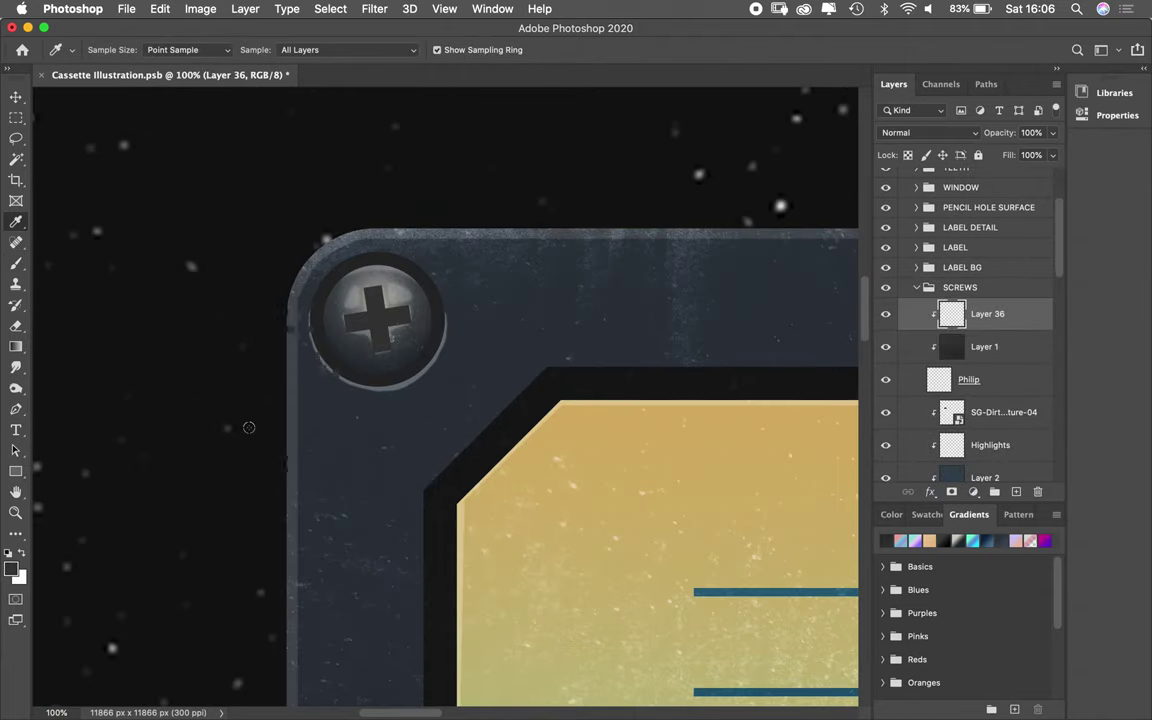
key("bracketleft")
key("bracketleft")
key("bracketleft")
key("super+z")
key("super+shift+z")
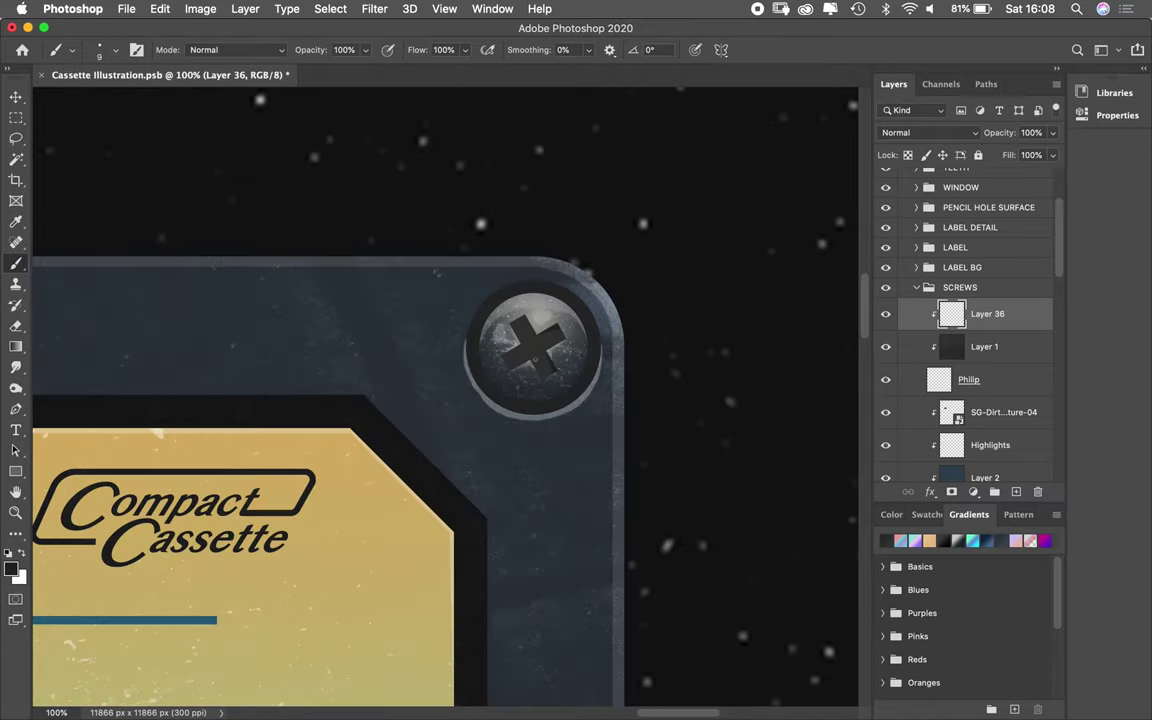
Step: Sample a dark grey from the screw for shading and keep the layer blending at Normal
scroll(536, 350, "down", 3)
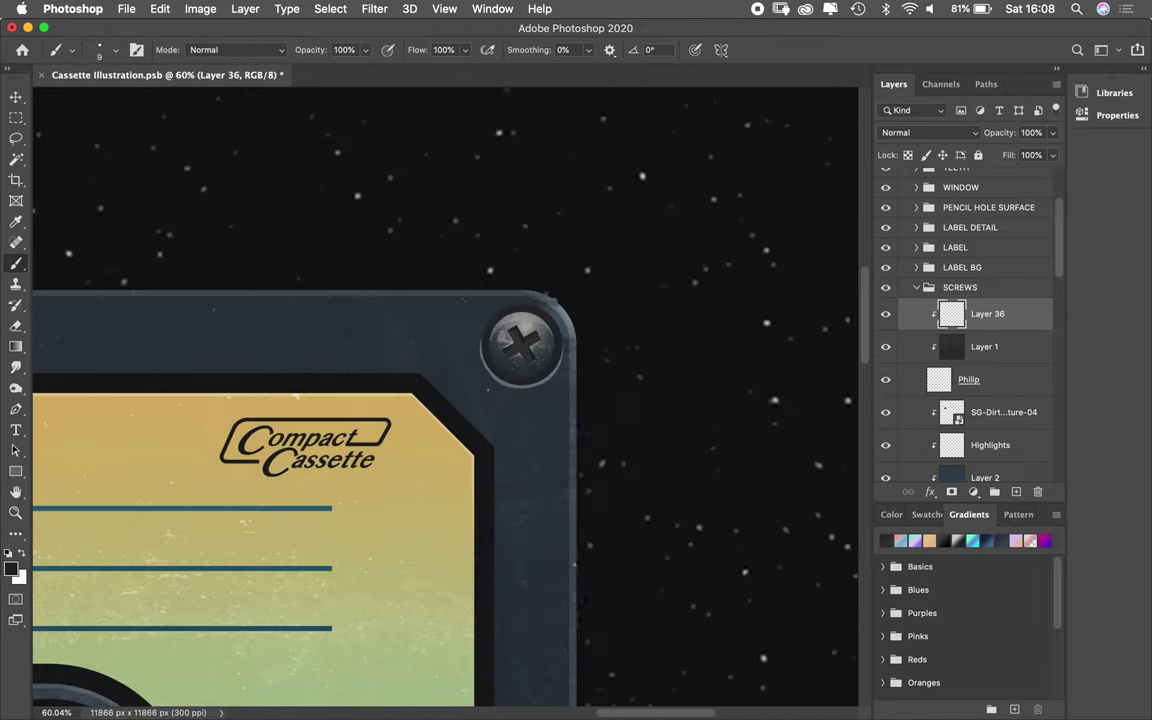
scroll(620, 260, "up", 5)
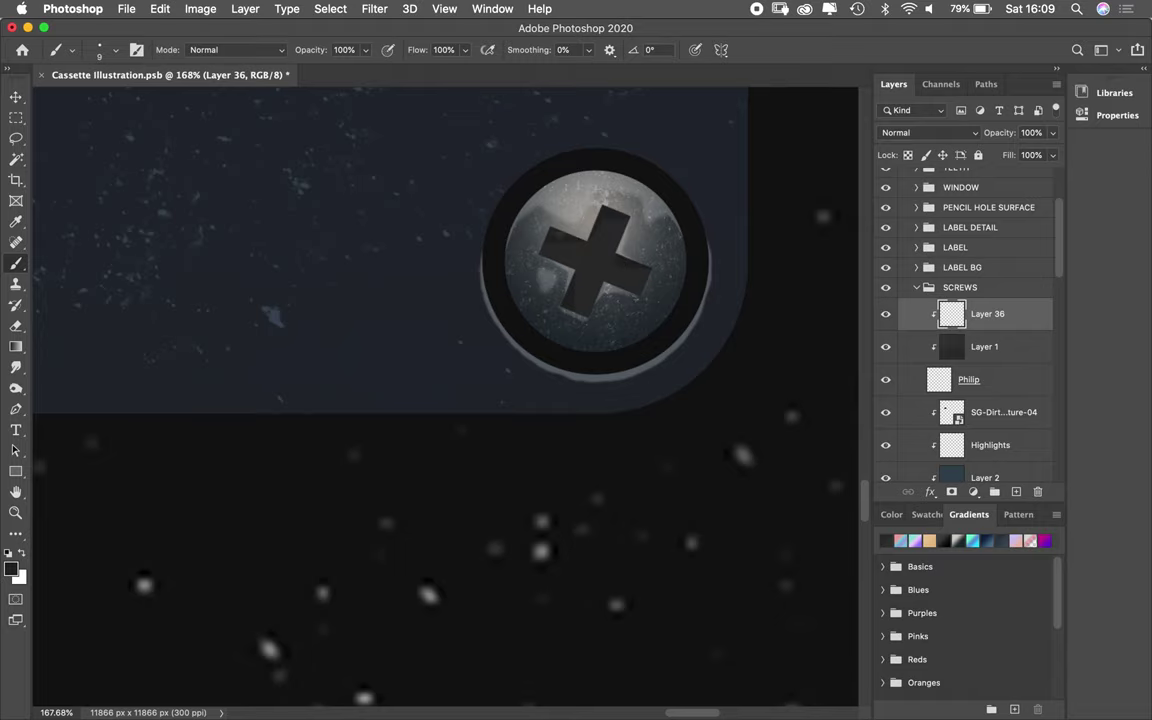
scroll(620, 268, "down", 1)
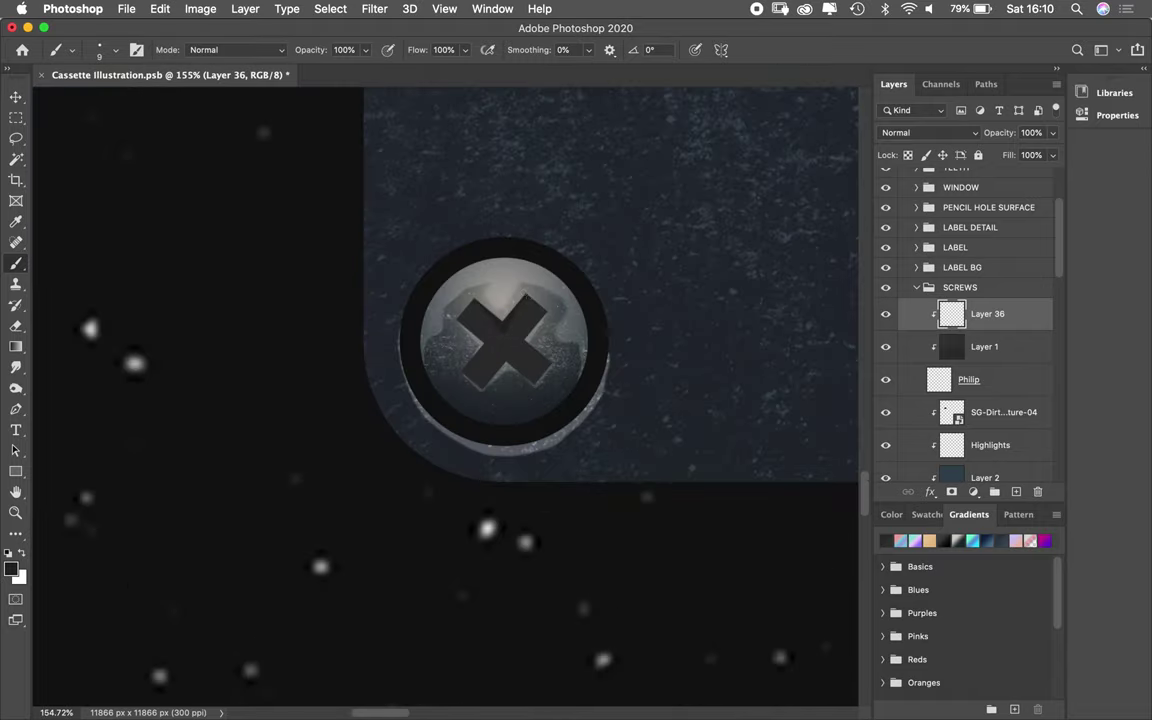
scroll(583, 317, "up", 2)
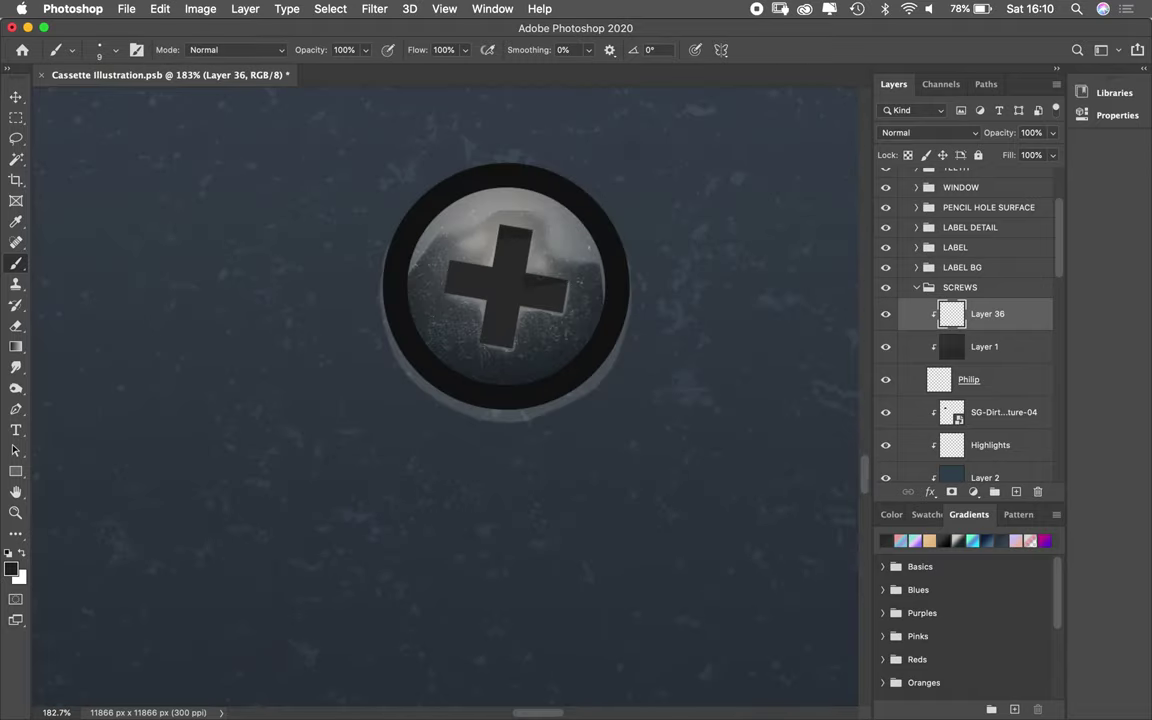
scroll(470, 380, "down", 3)
scroll(470, 300, "up", 3)
key("x")
left_click(460, 300, "alt")
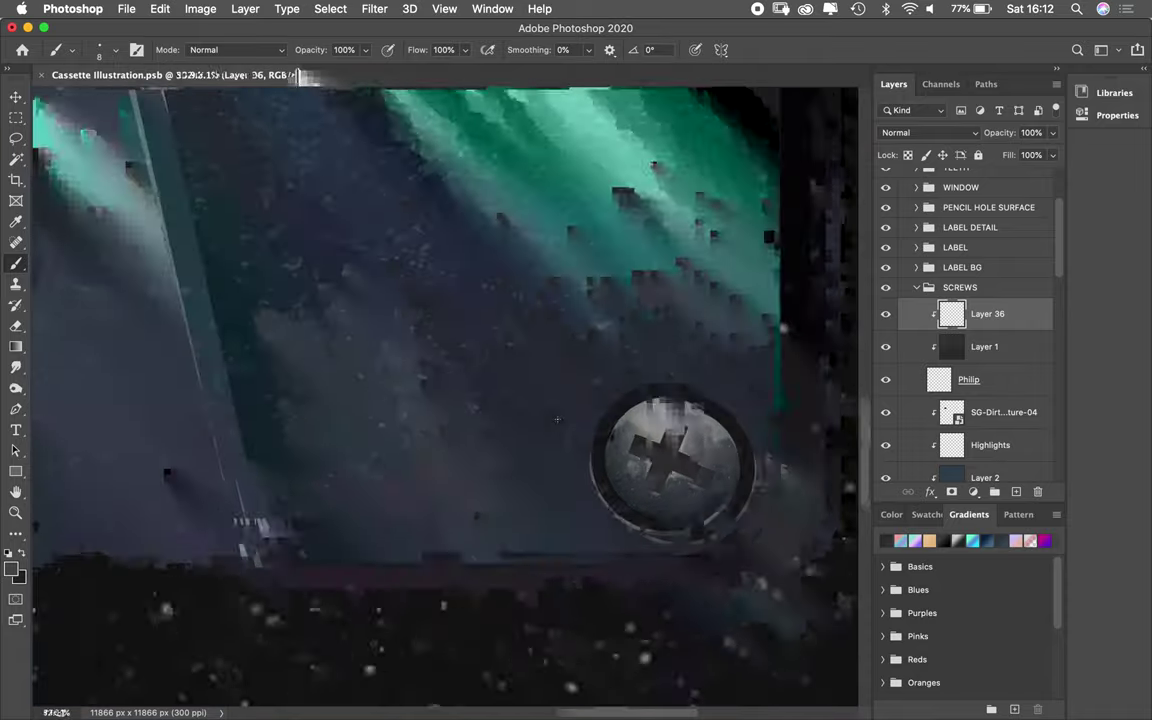
scroll(491, 300, "up", 3)
key("bracketright")
scroll(485, 298, "down", 3)
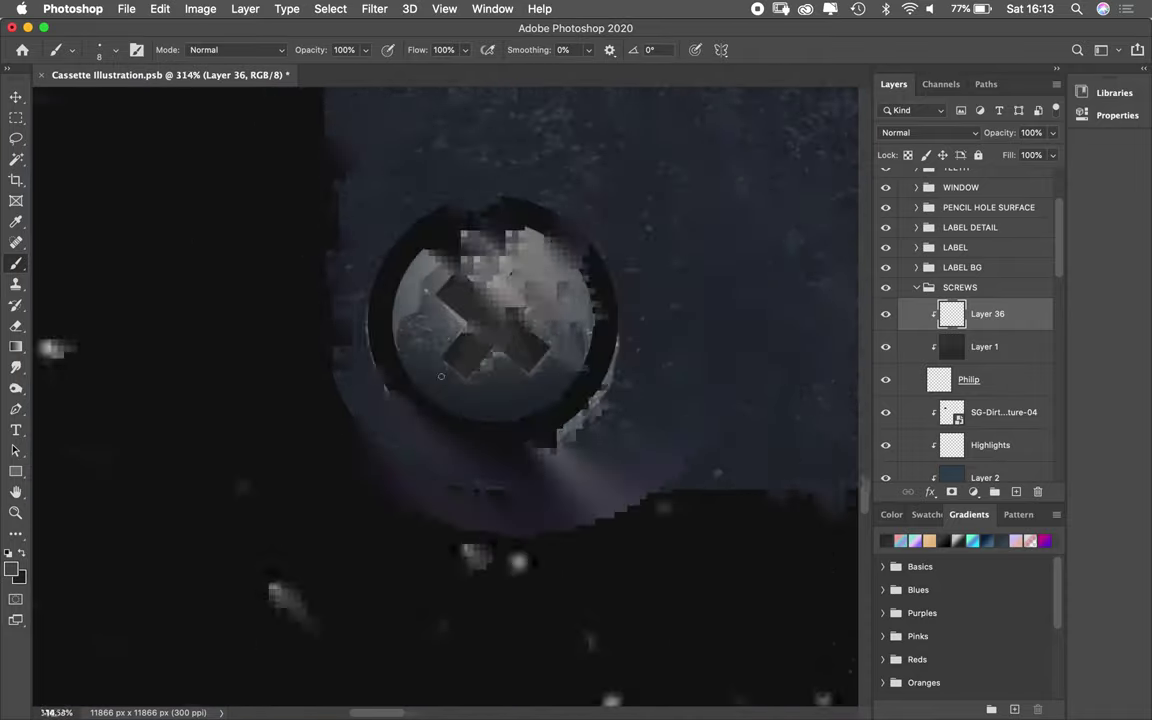
scroll(460, 293, "up", 4)
scroll(460, 293, "down", 5)
scroll(500, 300, "up", 4)
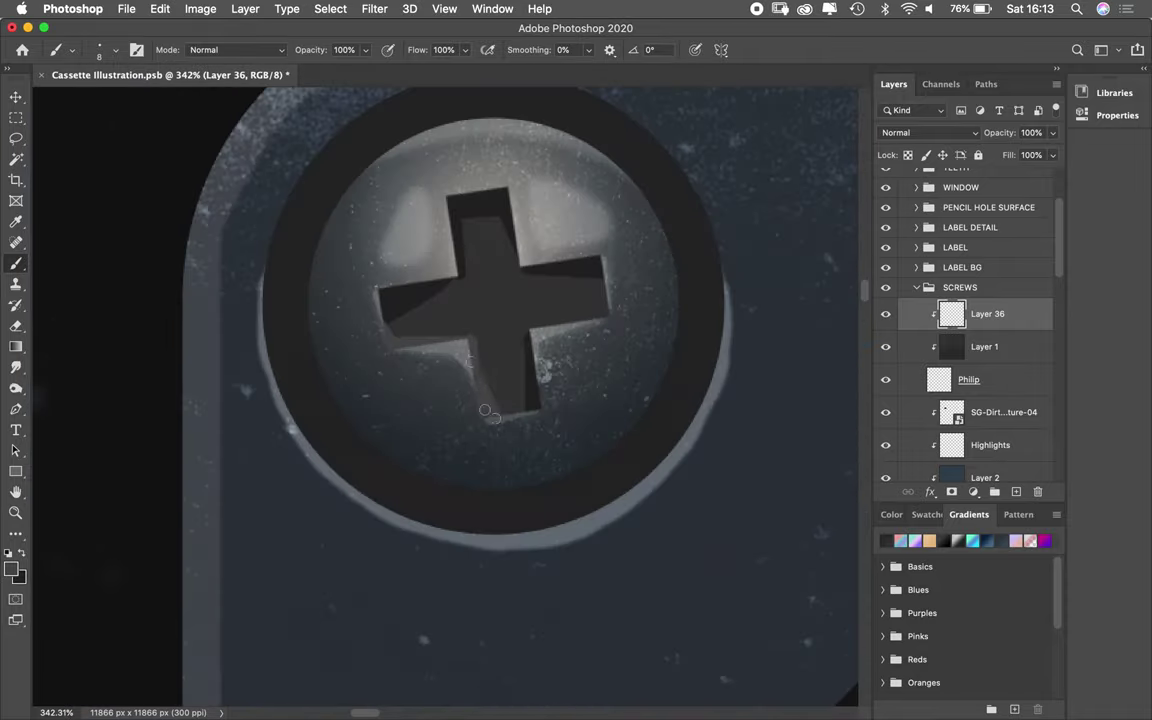
scroll(560, 320, "down", 2)
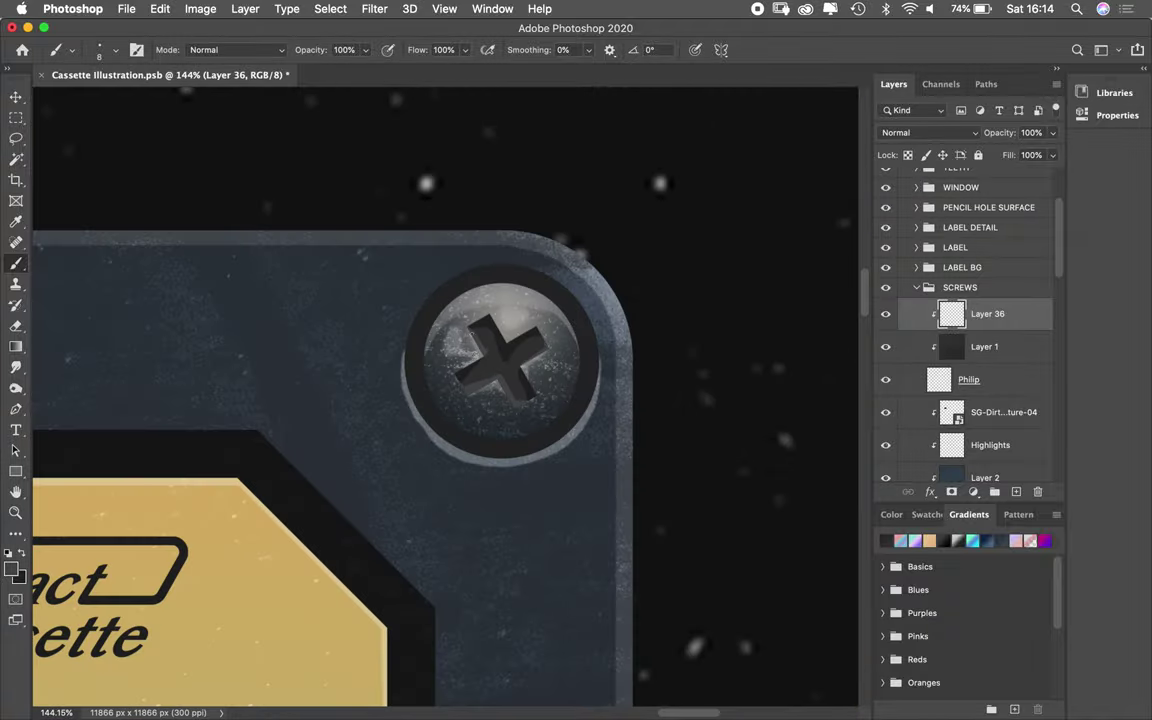
scroll(500, 400, "down", 3)
left_click(930, 132)
left_click(983, 133)
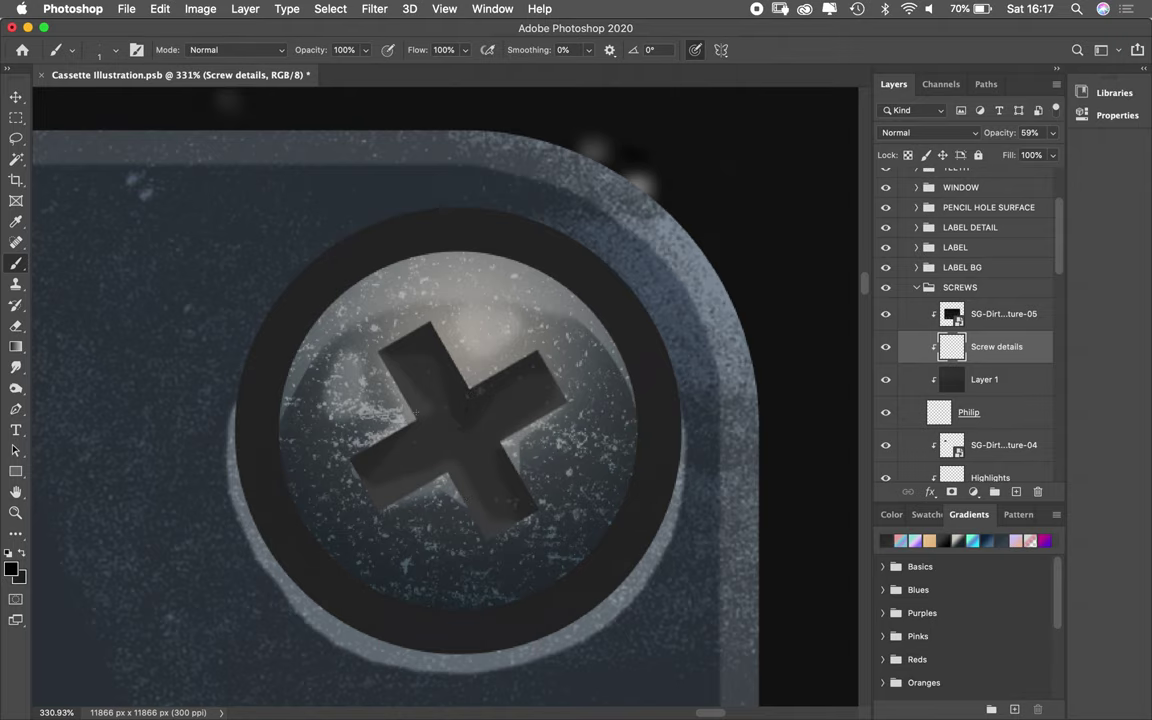
Step: On a new layer above Screw details, paint white highlights along the cross and Gaussian-blur them
scroll(484, 386, "down", 3)
scroll(484, 386, "up", 2)
key("ctrl+shift+alt+n")
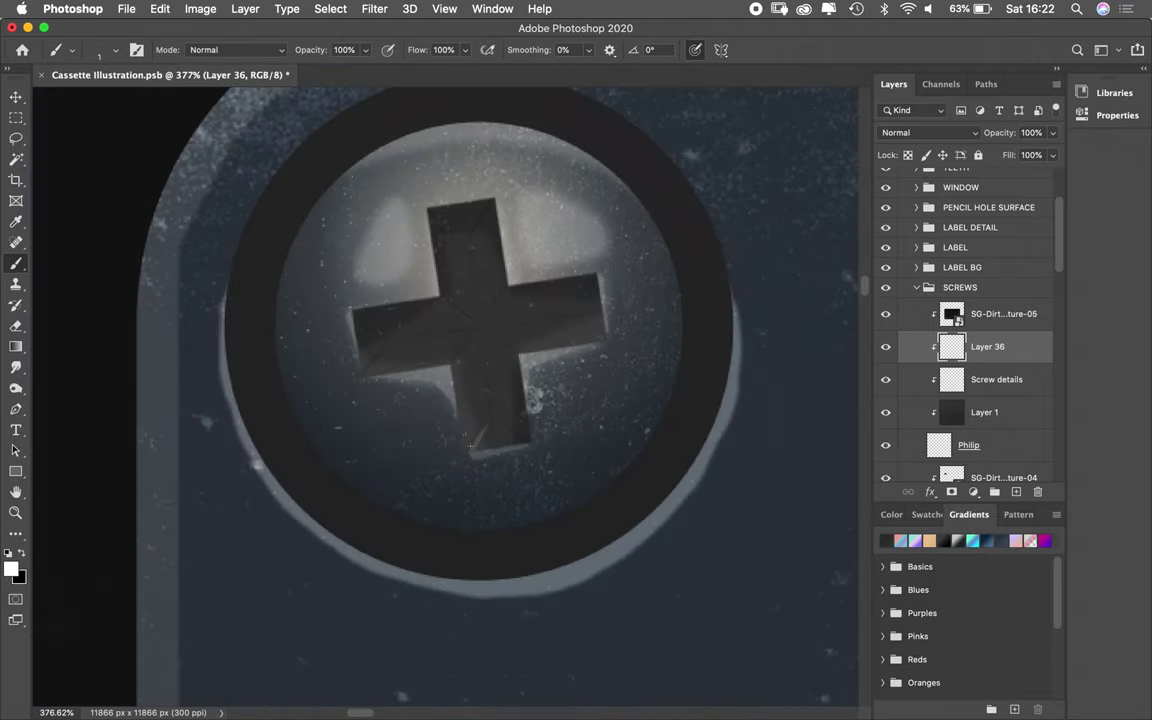
left_click_drag(468, 312, 535, 311)
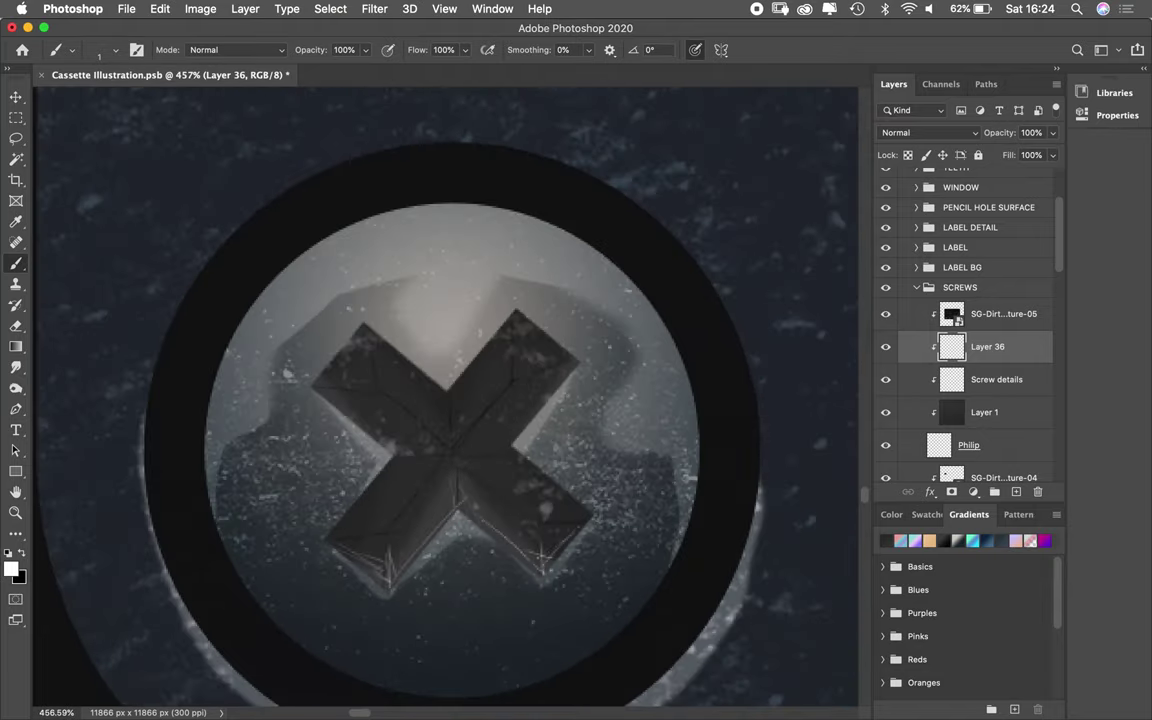
left_click_drag(435, 452, 310, 375)
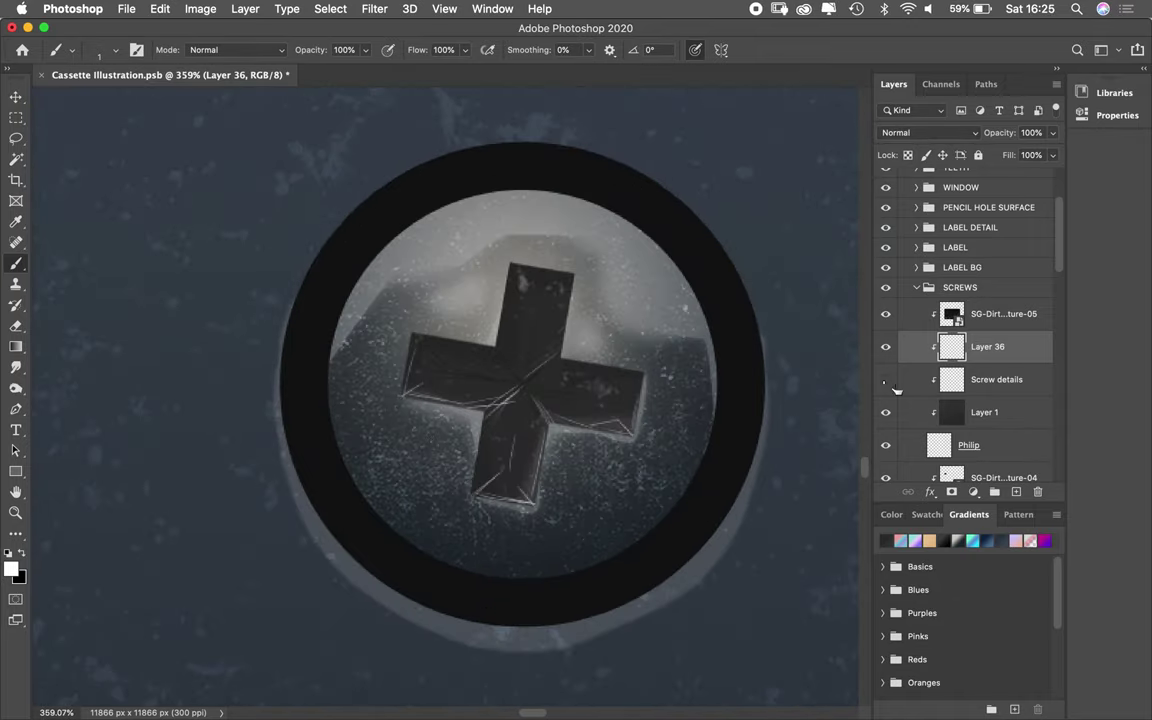
key("super+alt+f")
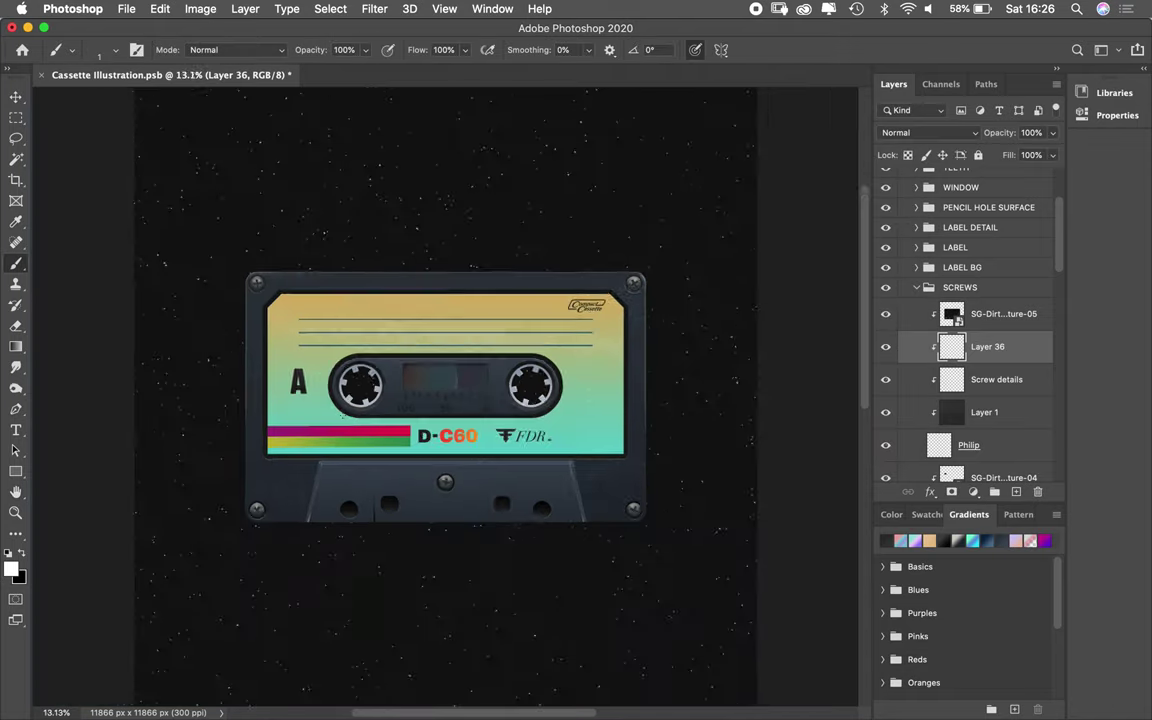